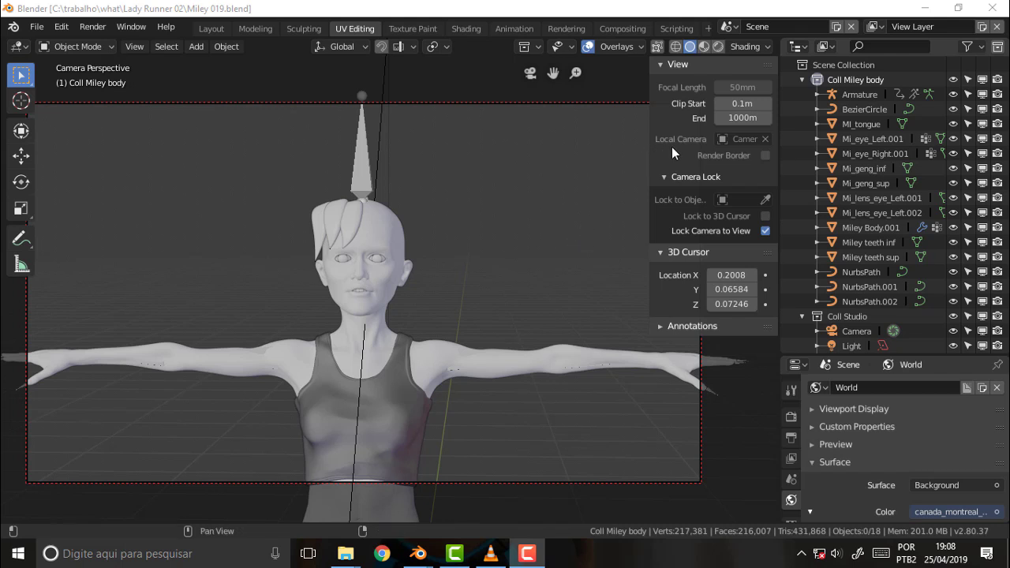
- Turn off Lock Camera to View in the sidebar's View settings
{"action": "left_click_drag", "start_coordinate": [648, 160], "coordinate": [758, 166]}
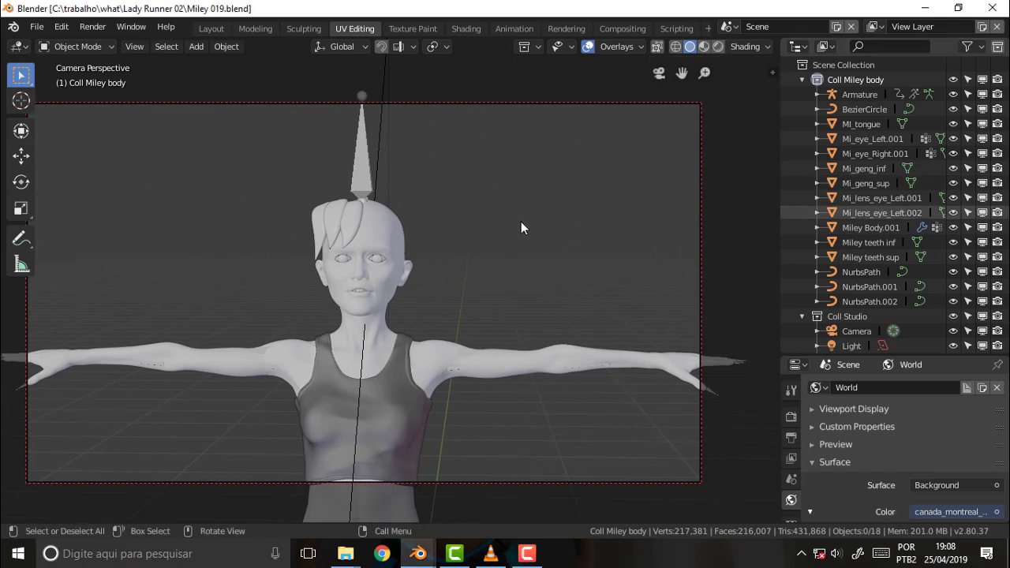
{"action": "scroll", "coordinate": [521, 228], "scroll_direction": "up", "scroll_amount": 2}
{"action": "scroll", "coordinate": [521, 228], "scroll_direction": "down", "scroll_amount": 2}
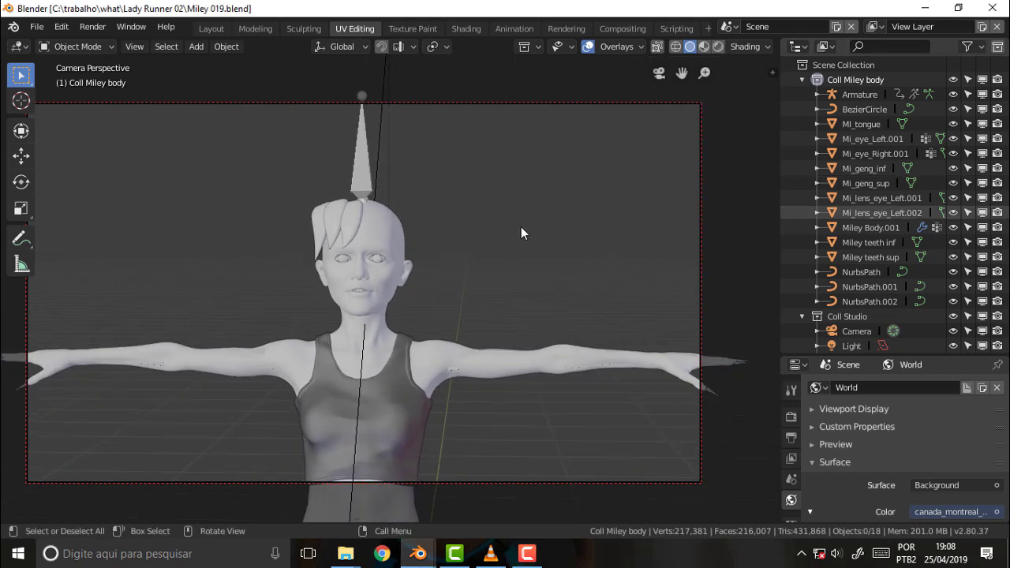
{"action": "left_click", "coordinate": [772, 72]}
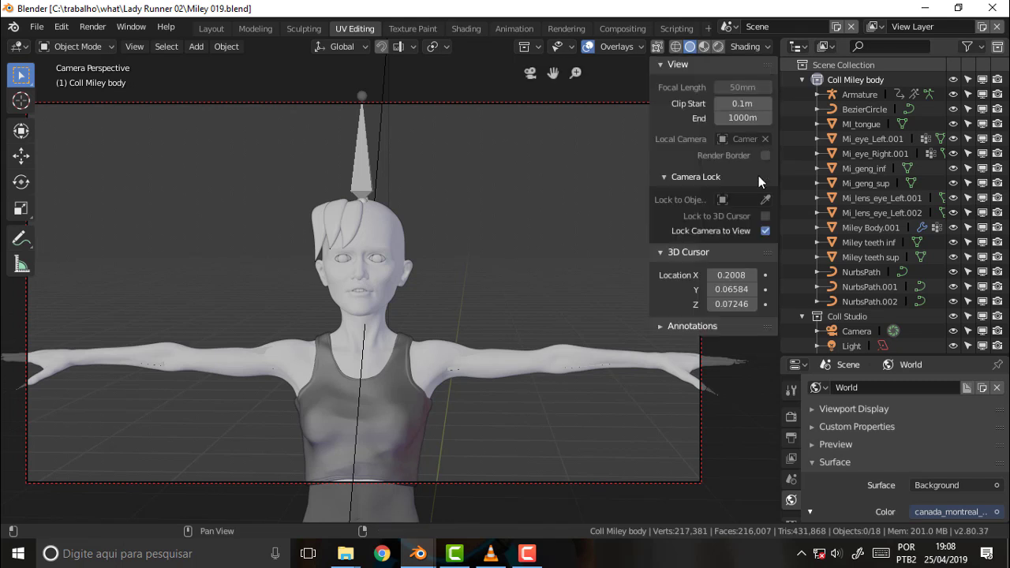
{"action": "left_click", "coordinate": [765, 231]}
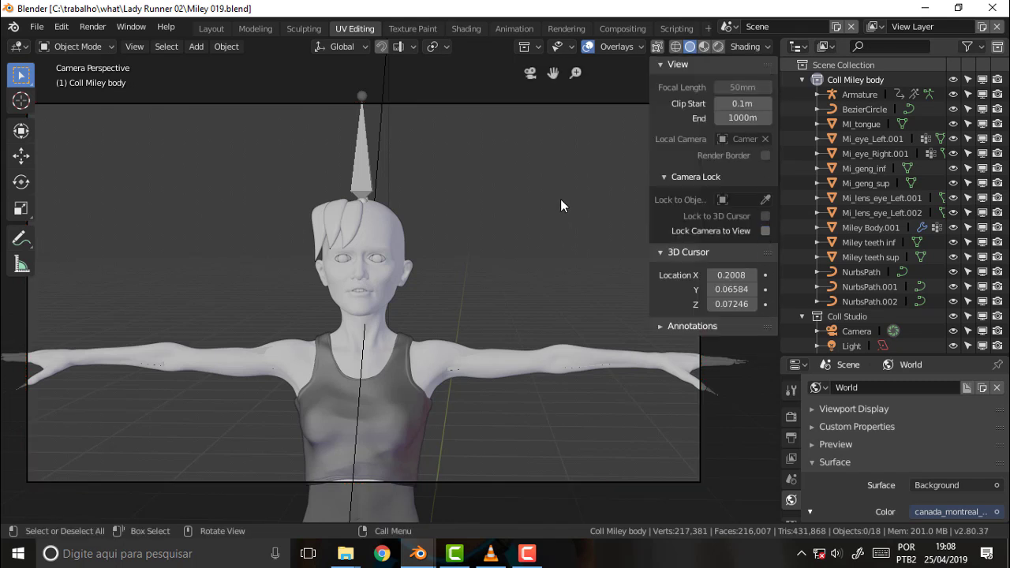
- Switch to the front orthographic view and hide the Coll Studio camera and light
{"action": "key", "text": "KP_1"}
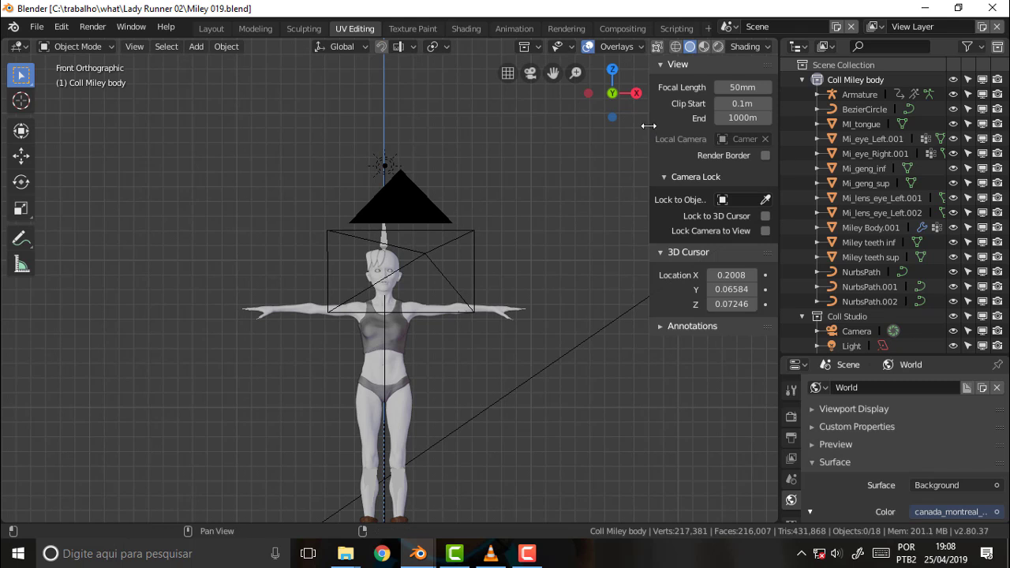
{"action": "key", "text": "n"}
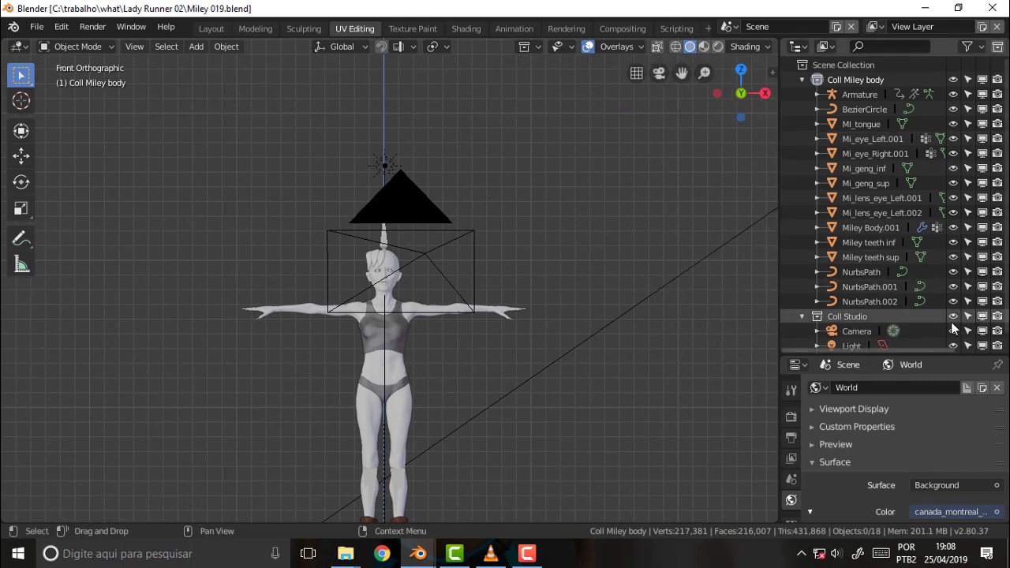
{"action": "left_click", "coordinate": [953, 315]}
- Enable X-ray and frame the character's upper body
{"action": "key", "text": "alt+z"}
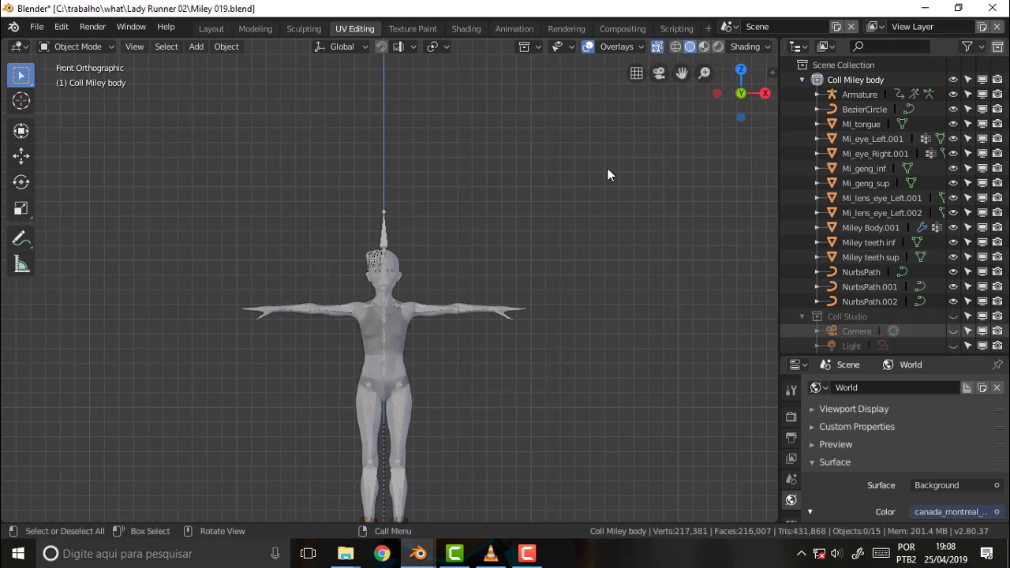
{"action": "scroll", "coordinate": [523, 237], "scroll_direction": "up", "scroll_amount": 5}
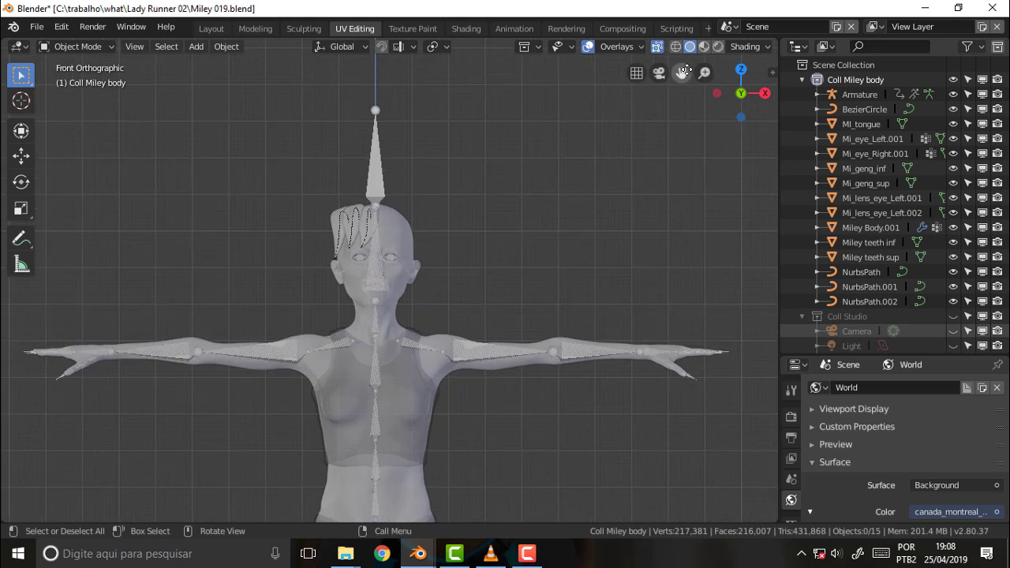
{"action": "left_click_drag", "start_coordinate": [684, 72], "coordinate": [367, 125]}
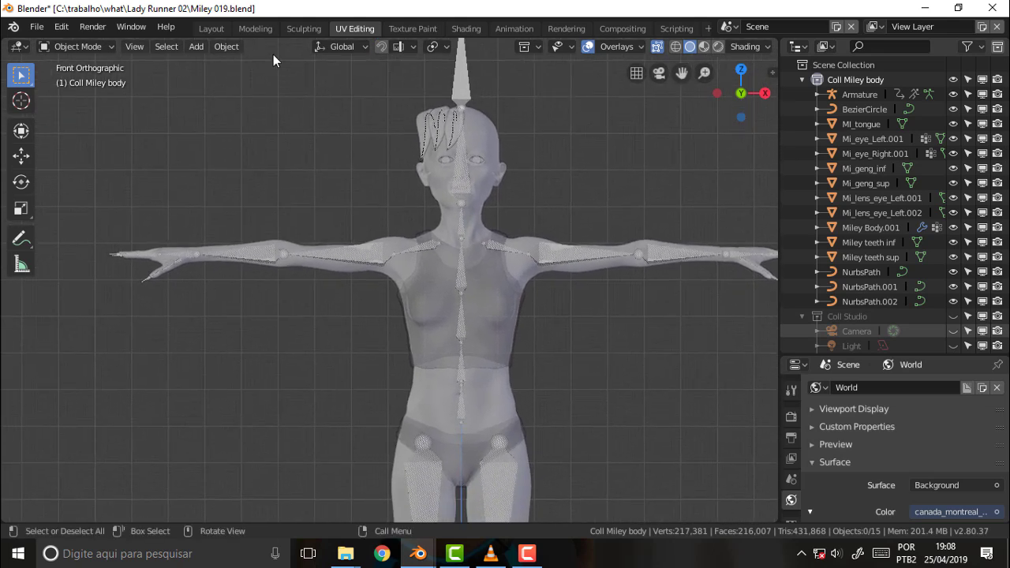
- Split the viewport into two side-by-side areas
{"action": "right_click", "coordinate": [266, 38]}
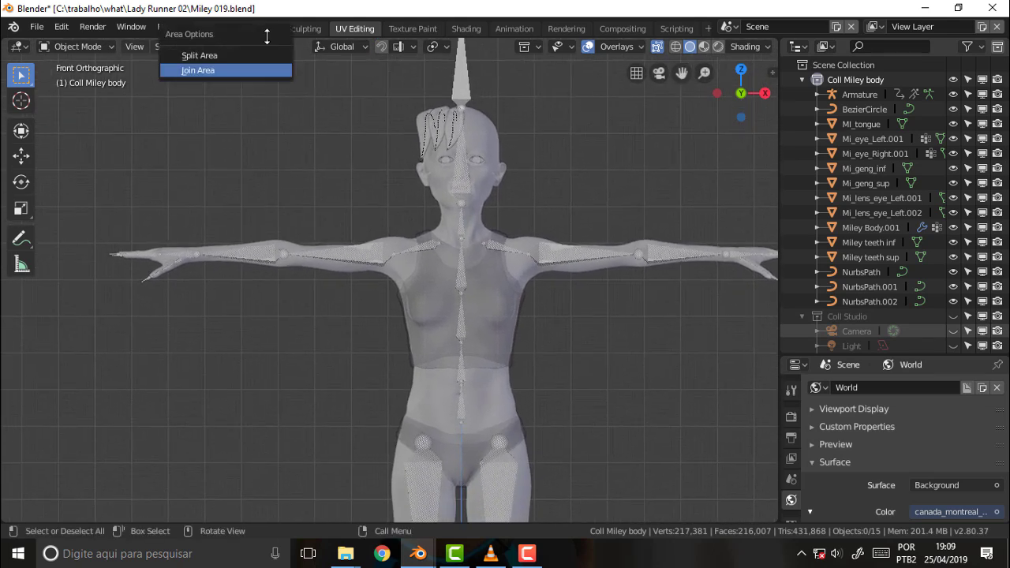
{"action": "left_click", "coordinate": [229, 55]}
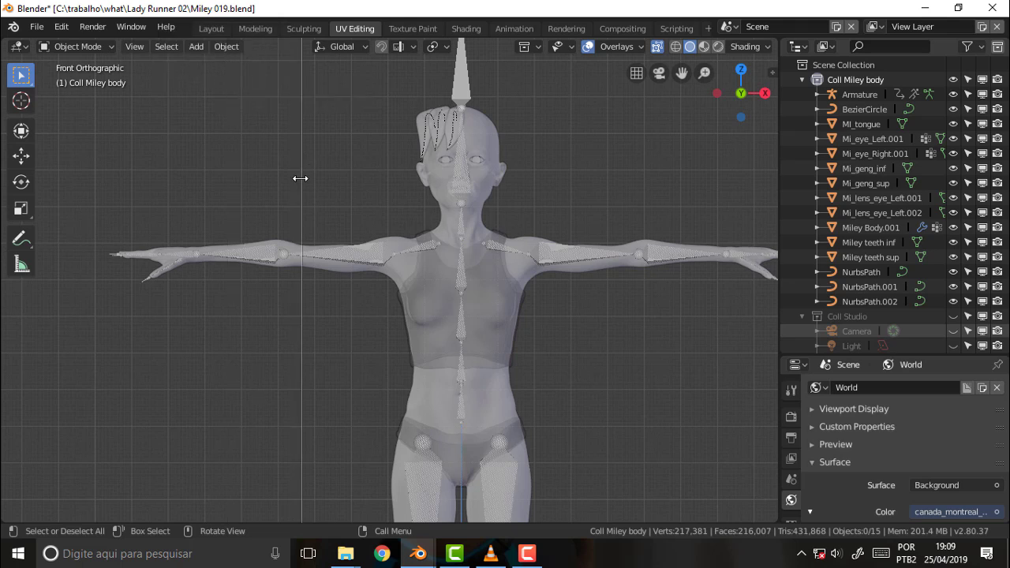
{"action": "left_click", "coordinate": [319, 199]}
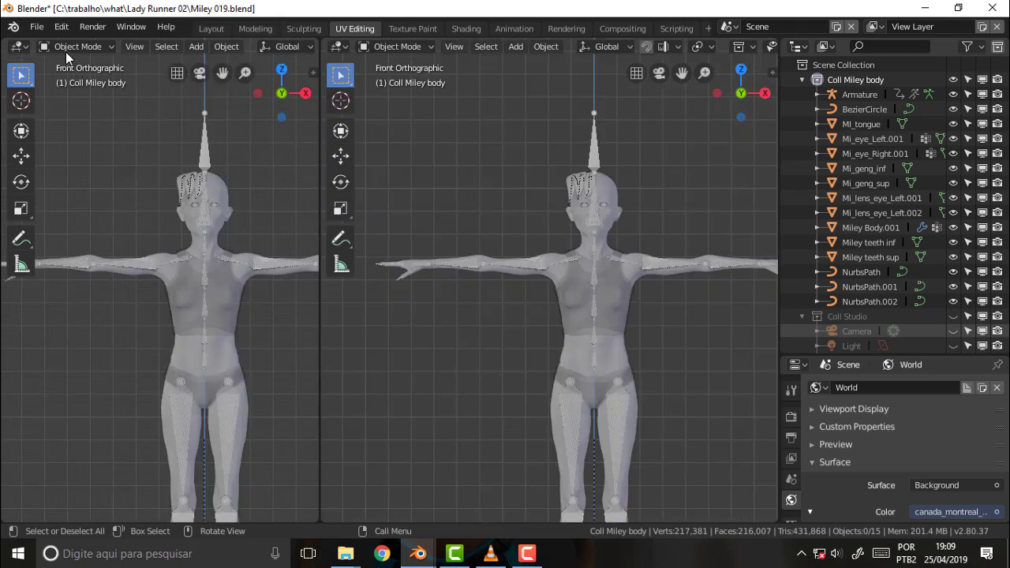
- Show the right orthographic side view in the left area, framed on the upper body
{"action": "key", "text": "KP_3"}
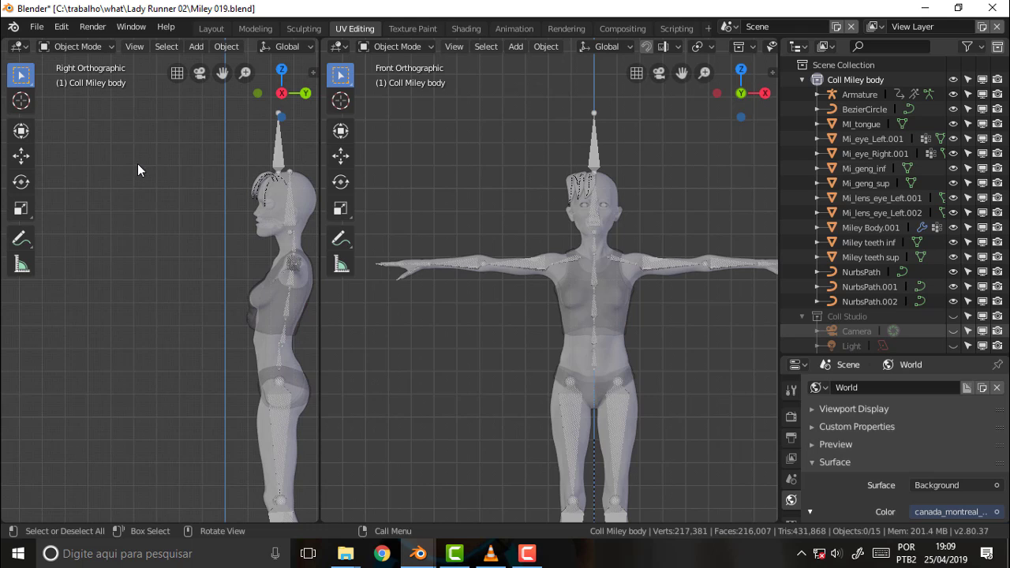
{"action": "key", "text": "KP_Decimal"}
{"action": "scroll", "coordinate": [284, 155], "scroll_direction": "up", "scroll_amount": 2}
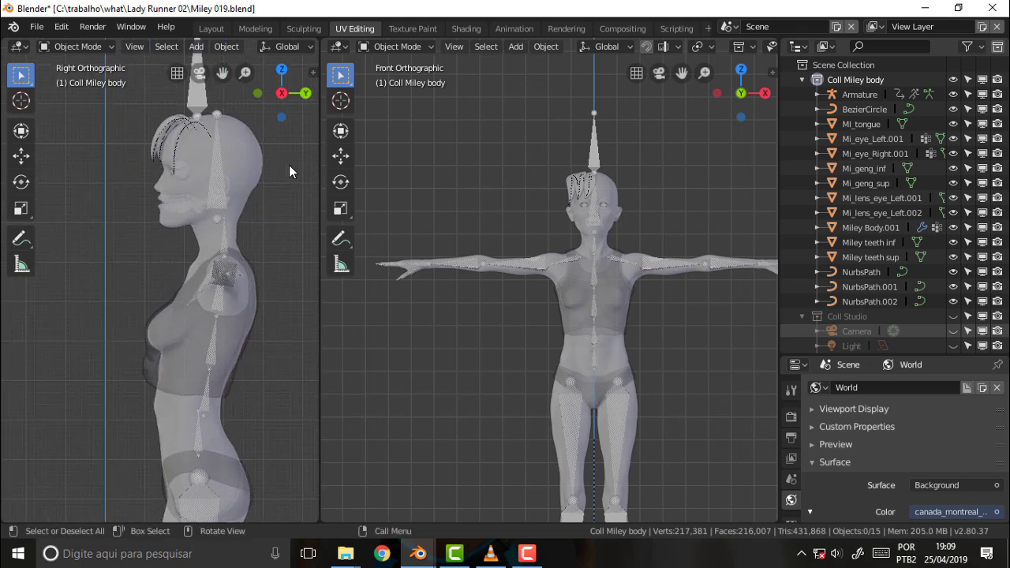
{"action": "left_click", "coordinate": [491, 555]}
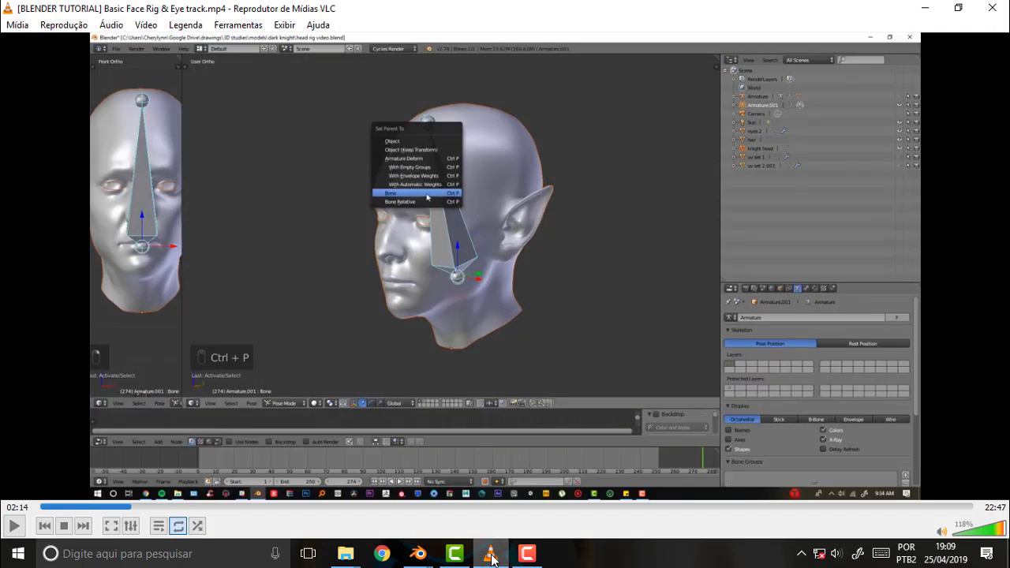
{"action": "left_click", "coordinate": [491, 556]}
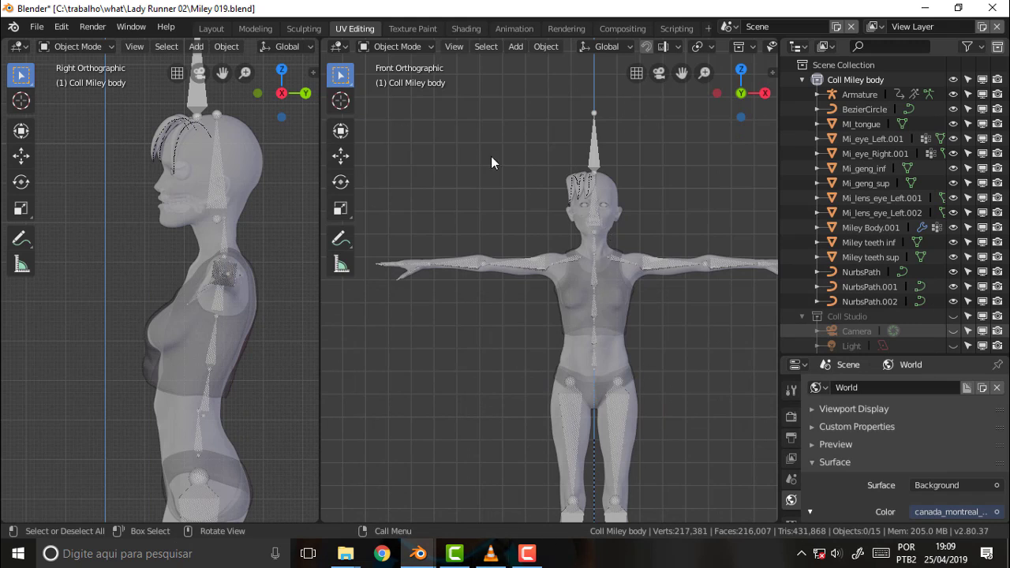
- Frame the head and torso in both views, then select the Miley Body.001 mesh
{"action": "scroll", "coordinate": [571, 183], "scroll_direction": "up", "scroll_amount": 2}
{"action": "left_click_drag", "start_coordinate": [682, 72], "coordinate": [661, 169]}
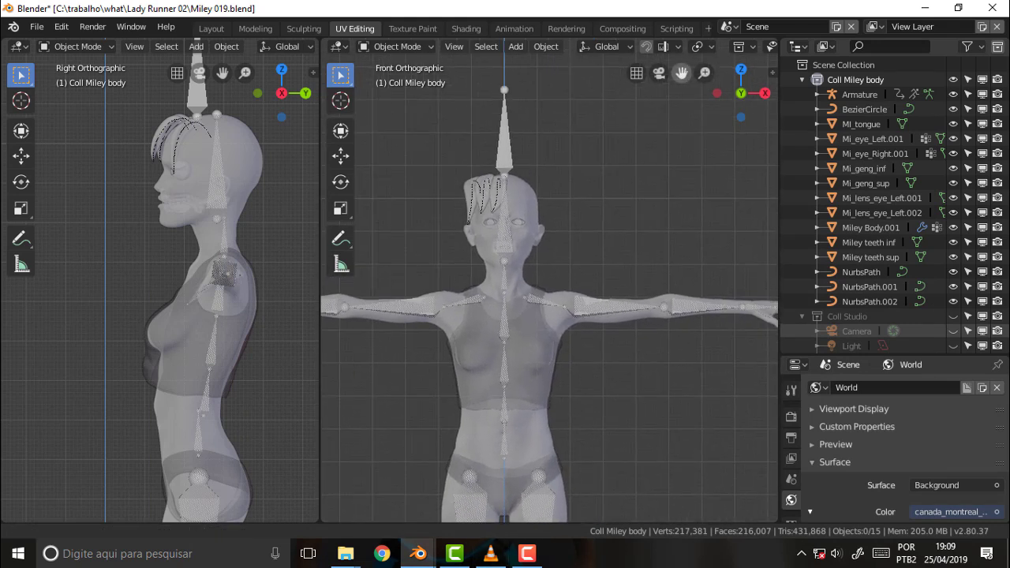
{"action": "scroll", "coordinate": [662, 165], "scroll_direction": "up", "scroll_amount": 2}
{"action": "key", "text": "alt+z"}
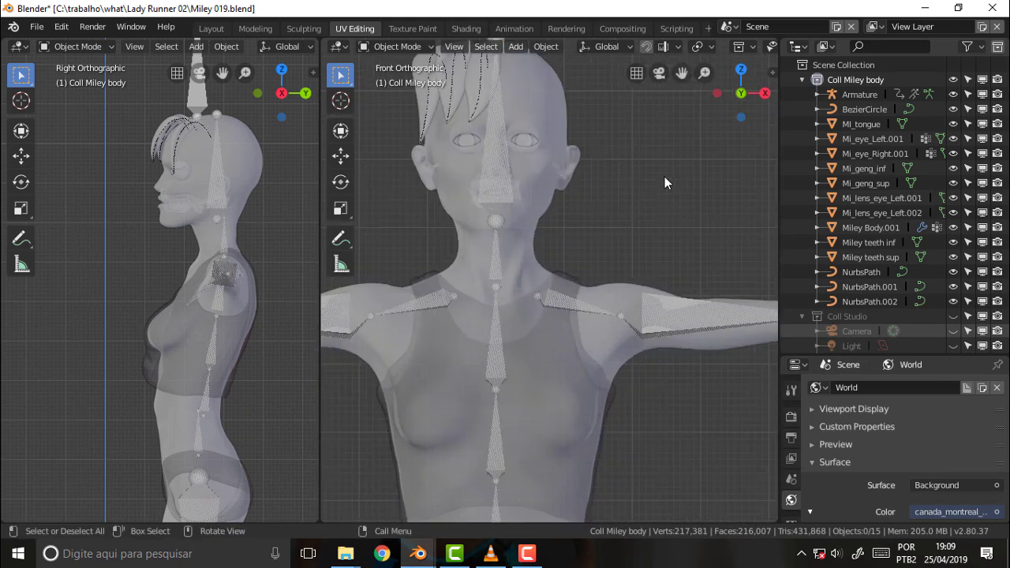
{"action": "key", "text": "alt+z"}
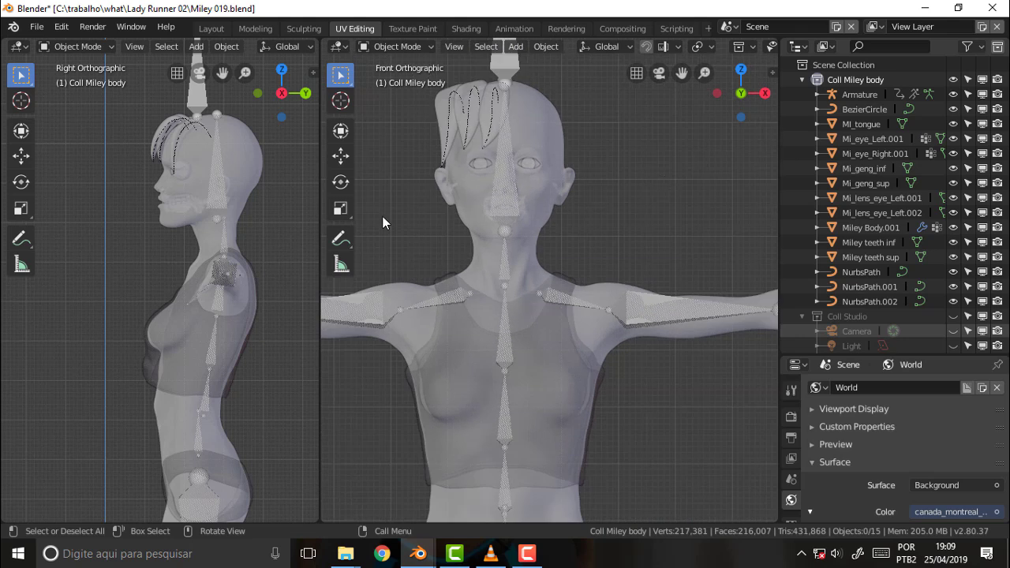
{"action": "scroll", "coordinate": [208, 155], "scroll_direction": "up", "scroll_amount": 3}
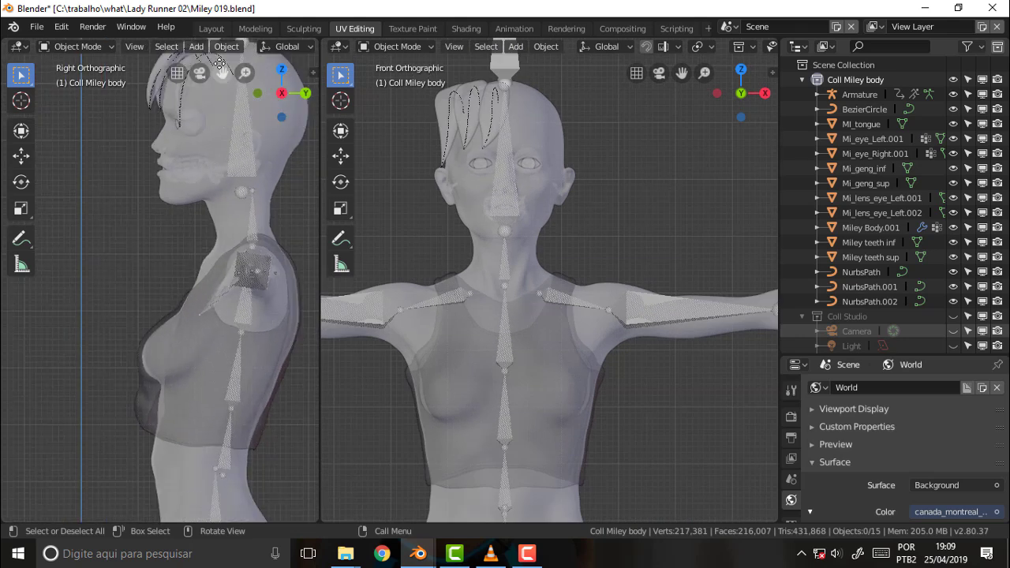
{"action": "left_click_drag", "start_coordinate": [222, 72], "coordinate": [166, 143]}
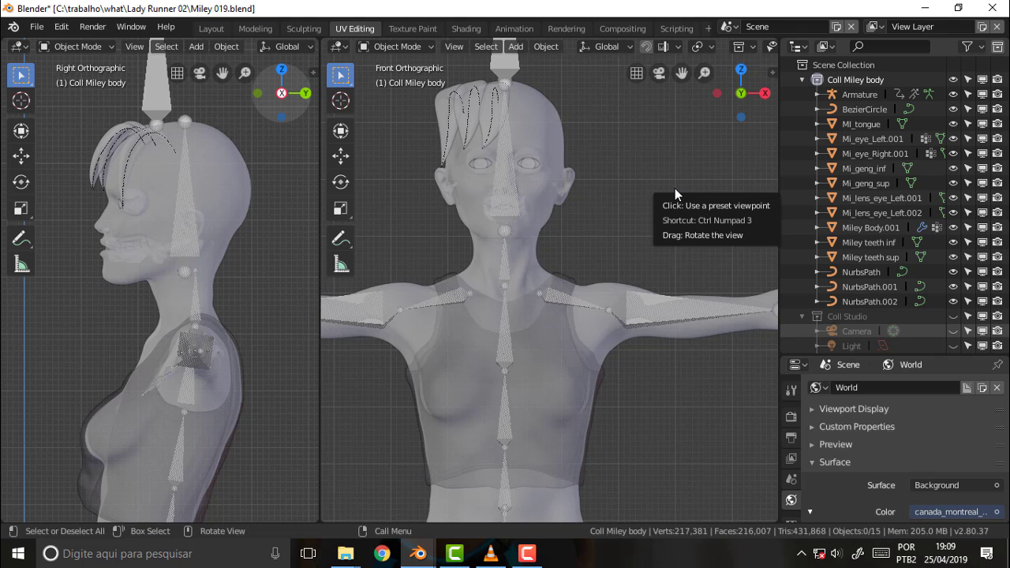
{"action": "left_click", "coordinate": [234, 172]}
- Switch Miley Body.001 into Edit Mode
{"action": "left_click", "coordinate": [78, 49]}
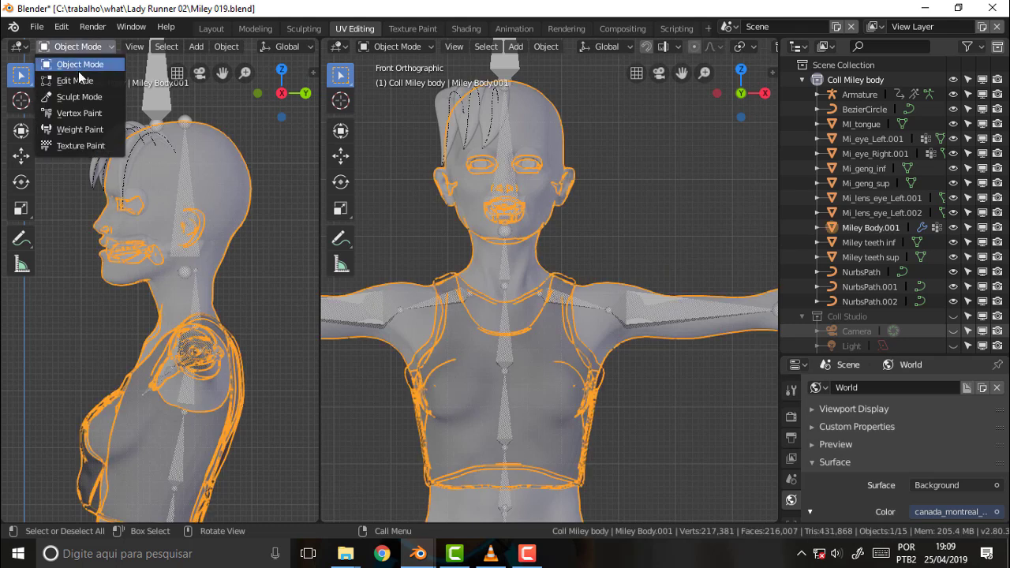
{"action": "key", "text": "Tab"}
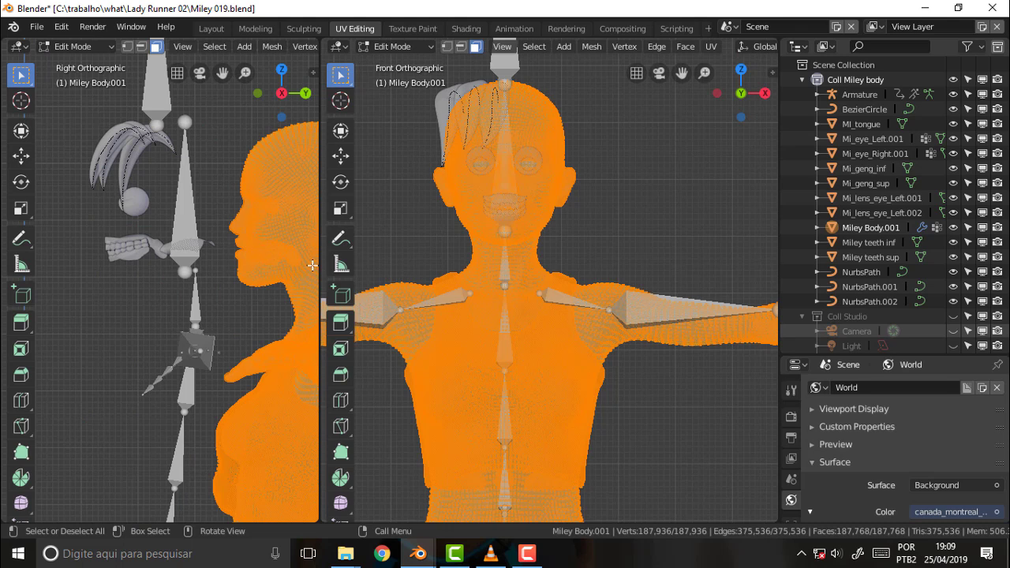
{"action": "scroll", "coordinate": [497, 200], "scroll_direction": "down", "scroll_amount": 5}
{"action": "scroll", "coordinate": [497, 200], "scroll_direction": "up", "scroll_amount": 4}
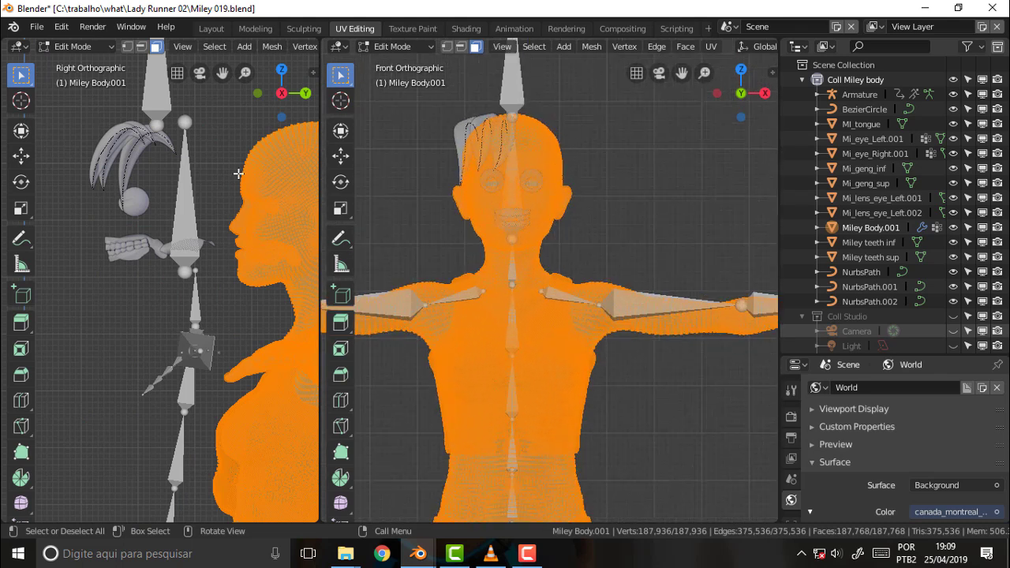
{"action": "scroll", "coordinate": [239, 174], "scroll_direction": "down", "scroll_amount": 3}
{"action": "scroll", "coordinate": [241, 174], "scroll_direction": "down", "scroll_amount": 1}
- Inspect the mesh against the bones in the side view, then deselect all vertices
{"action": "mouse_move", "coordinate": [223, 73]}
{"action": "left_mouse_down"}
{"action": "mouse_move", "coordinate": [213, 43]}
{"action": "mouse_move", "coordinate": [210, 56]}
{"action": "left_mouse_up"}
{"action": "scroll", "coordinate": [253, 210], "scroll_direction": "up", "scroll_amount": 2}
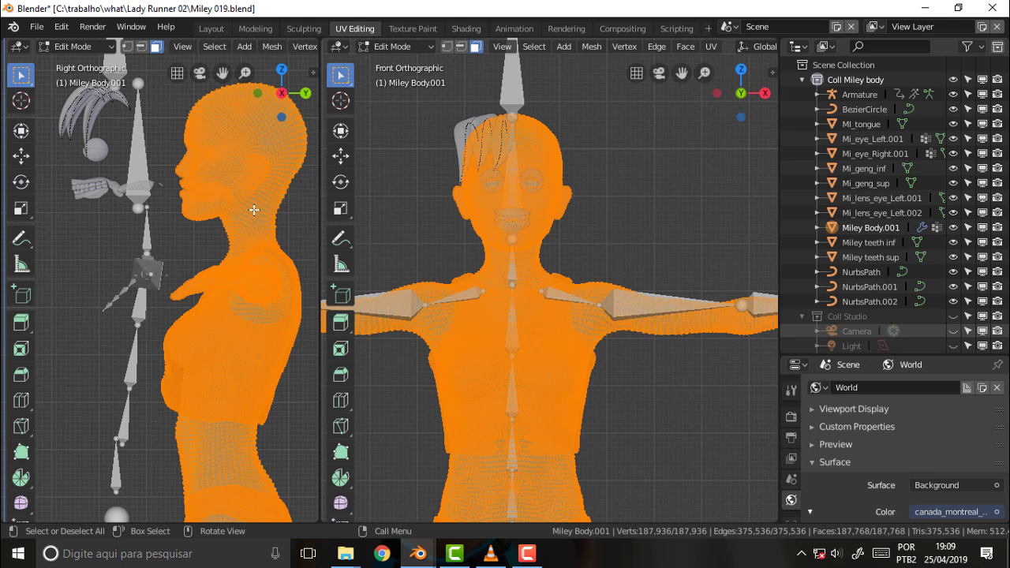
{"action": "scroll", "coordinate": [193, 213], "scroll_direction": "down", "scroll_amount": 2}
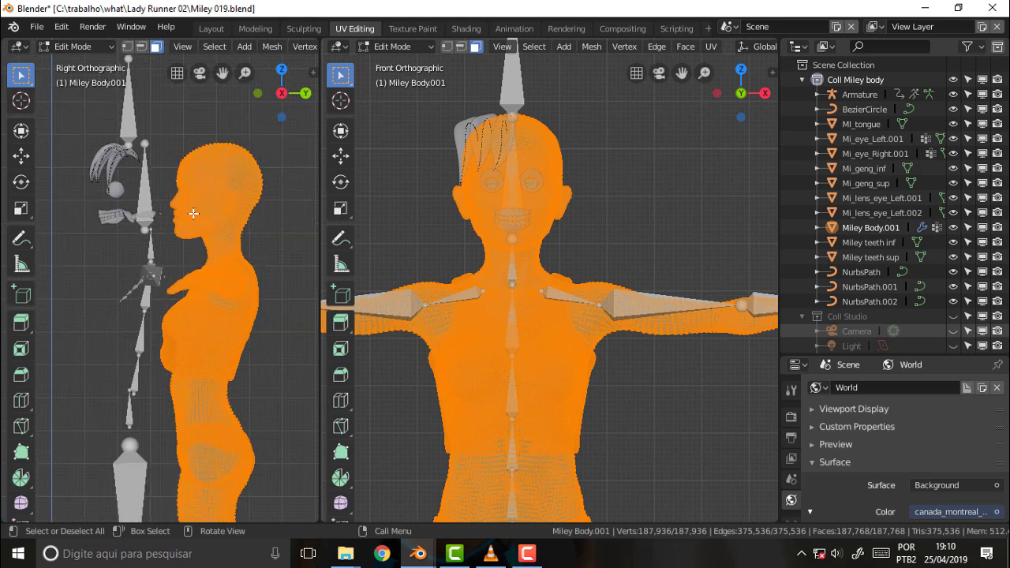
{"action": "scroll", "coordinate": [193, 213], "scroll_direction": "up", "scroll_amount": 2}
{"action": "scroll", "coordinate": [199, 211], "scroll_direction": "down", "scroll_amount": 2}
{"action": "scroll", "coordinate": [199, 211], "scroll_direction": "up", "scroll_amount": 3}
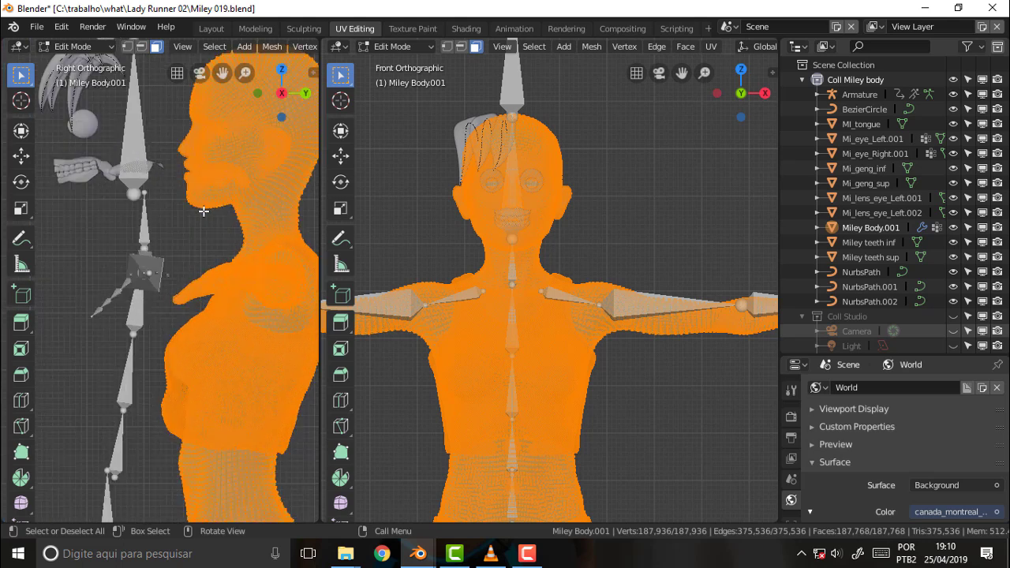
{"action": "scroll", "coordinate": [203, 212], "scroll_direction": "down", "scroll_amount": 3}
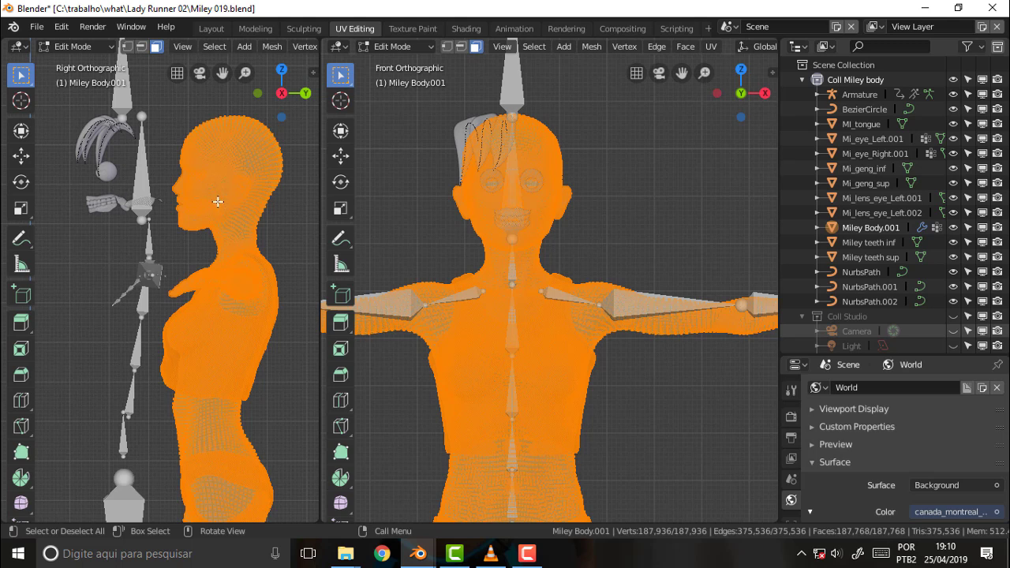
{"action": "scroll", "coordinate": [236, 236], "scroll_direction": "up", "scroll_amount": 2}
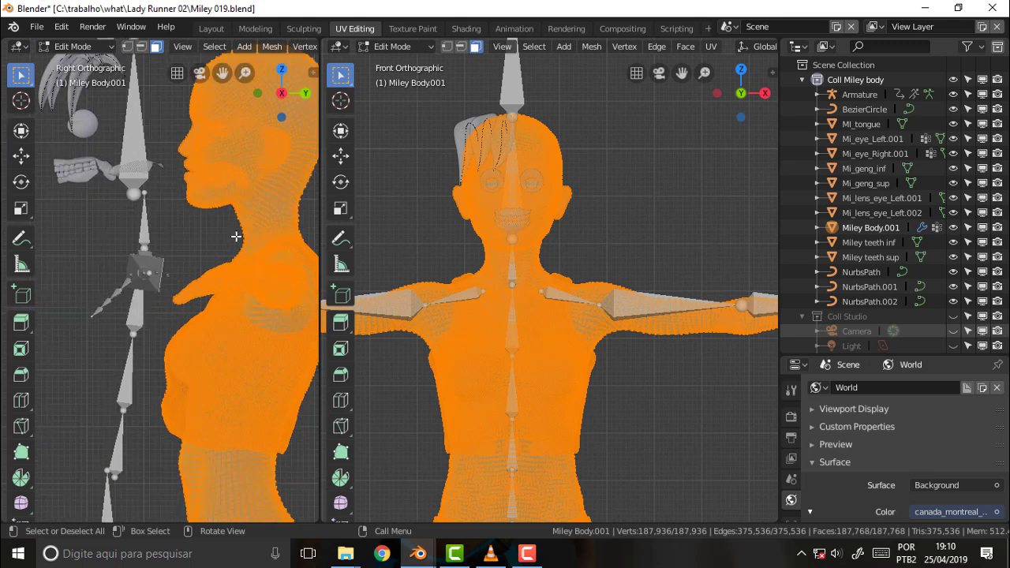
{"action": "scroll", "coordinate": [236, 236], "scroll_direction": "down", "scroll_amount": 2}
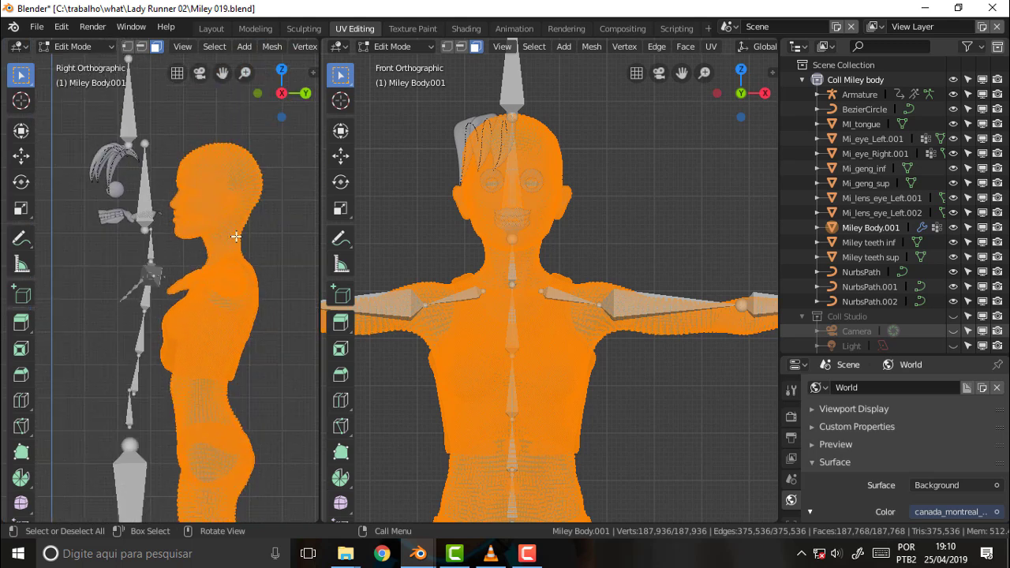
{"action": "scroll", "coordinate": [236, 236], "scroll_direction": "up", "scroll_amount": 2}
{"action": "scroll", "coordinate": [236, 236], "scroll_direction": "down", "scroll_amount": 2}
{"action": "key", "text": "alt+a"}
- Return Miley Body.001 to Object Mode
{"action": "left_click", "coordinate": [79, 47]}
{"action": "left_click", "coordinate": [55, 64]}
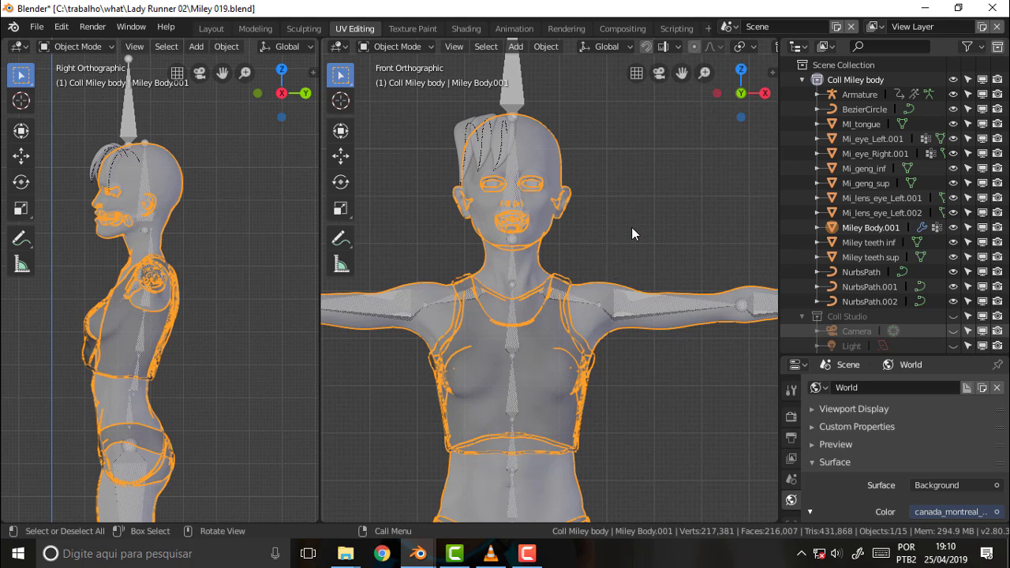
{"action": "scroll", "coordinate": [632, 228], "scroll_direction": "down", "scroll_amount": 3}
{"action": "scroll", "coordinate": [631, 228], "scroll_direction": "up", "scroll_amount": 2}
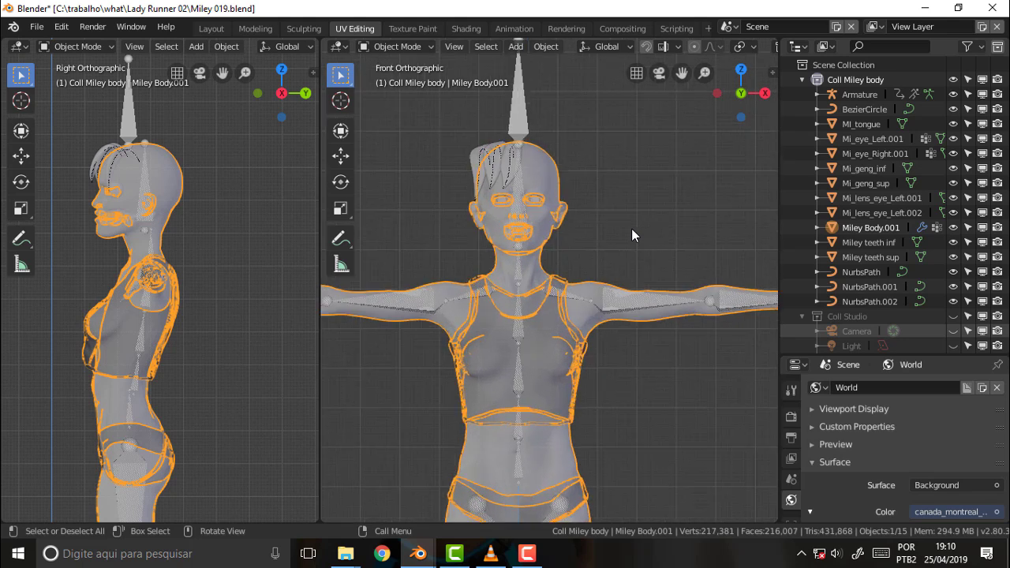
{"action": "scroll", "coordinate": [632, 229], "scroll_direction": "down", "scroll_amount": 1}
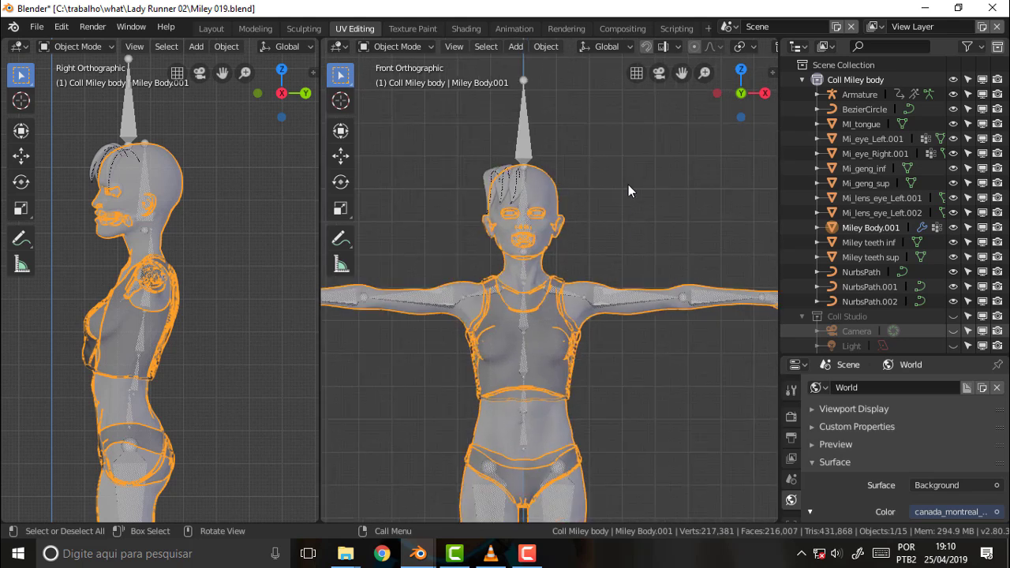
- Delete Miley Body.001's Armature modifier and switch the left view to top
{"action": "left_click", "coordinate": [818, 227]}
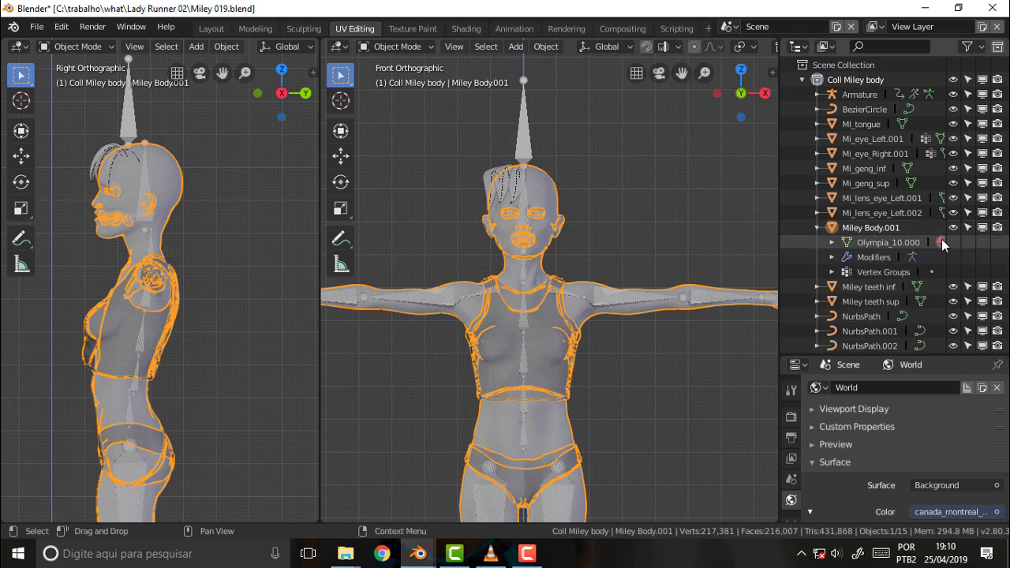
{"action": "left_click", "coordinate": [872, 259]}
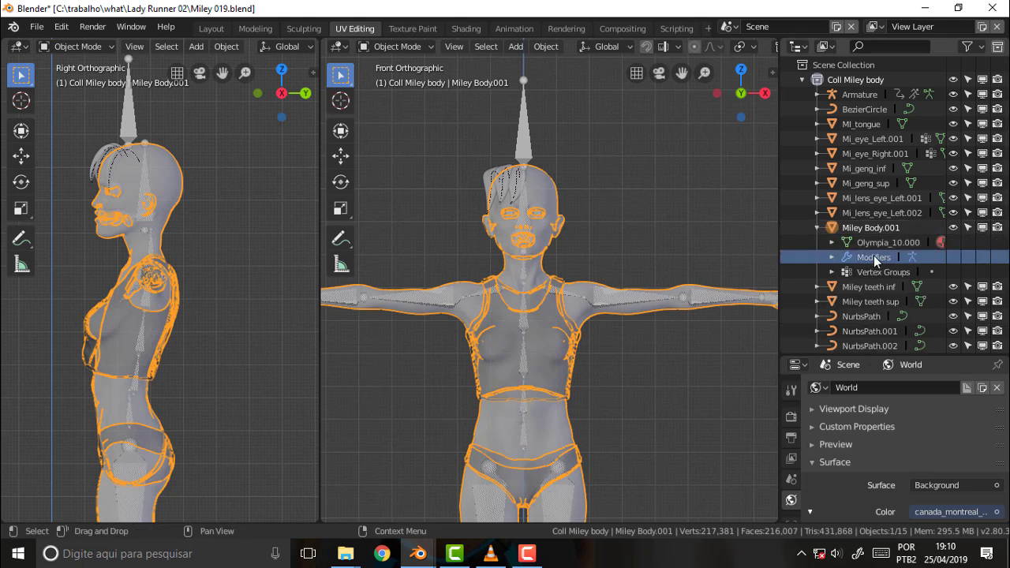
{"action": "left_click", "coordinate": [833, 257]}
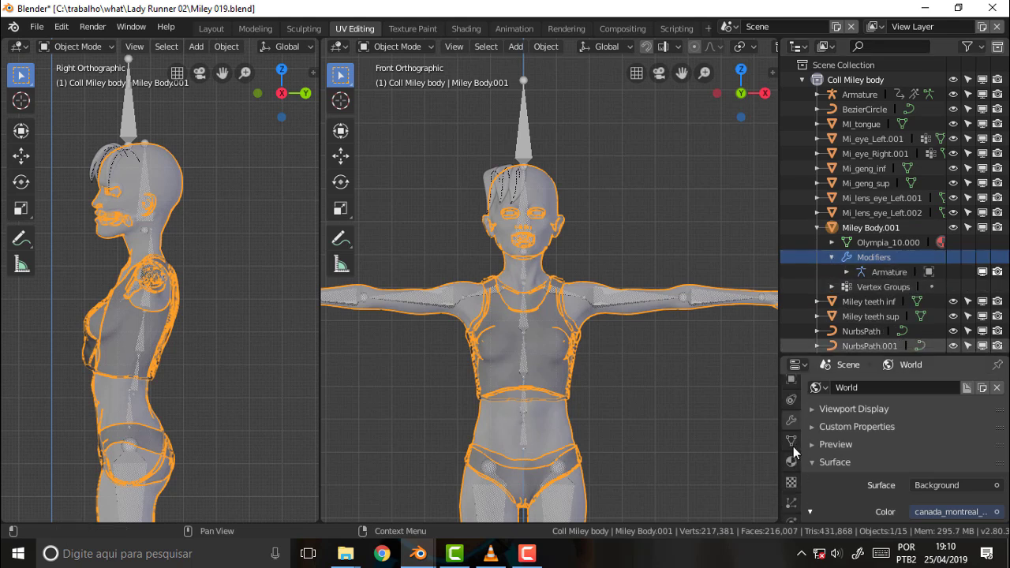
{"action": "left_click", "coordinate": [791, 404]}
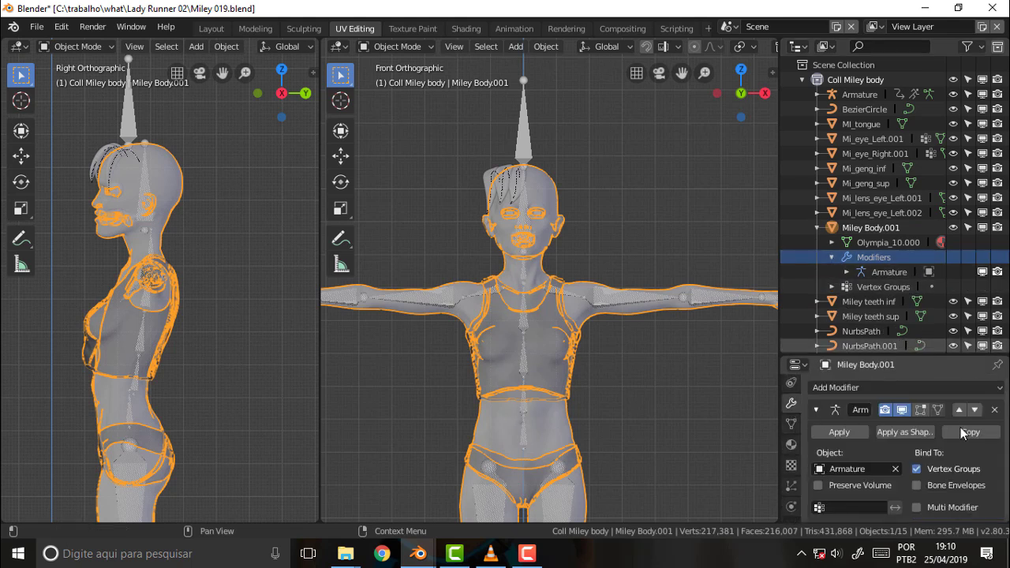
{"action": "left_click", "coordinate": [994, 410]}
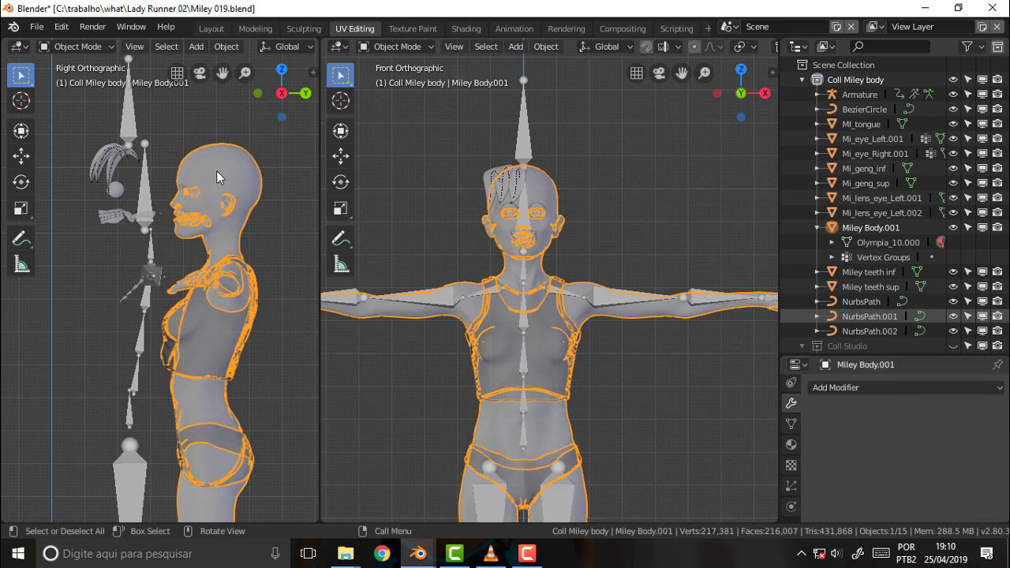
{"action": "key", "text": "KP_7"}
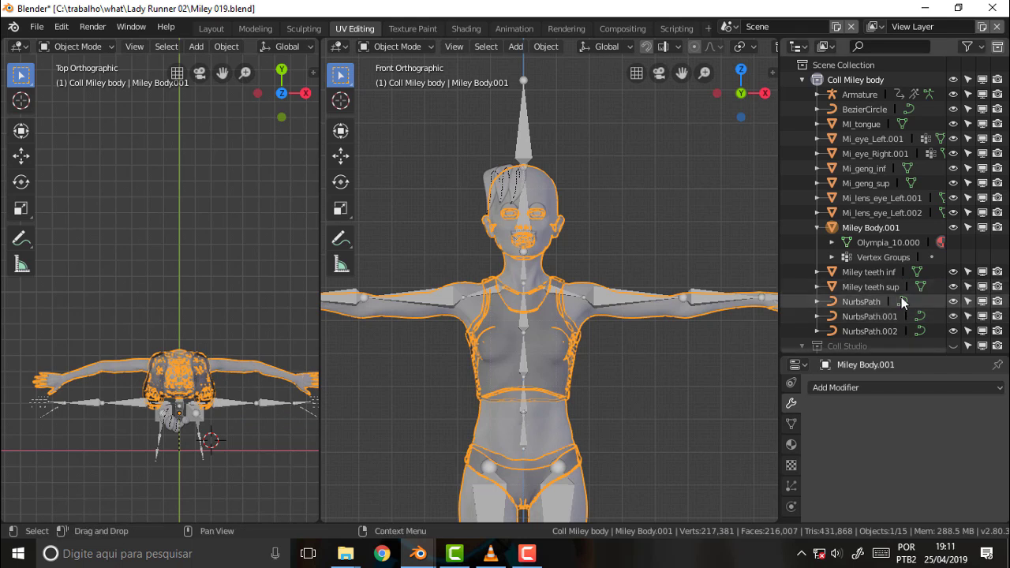
{"action": "left_click", "coordinate": [862, 94]}
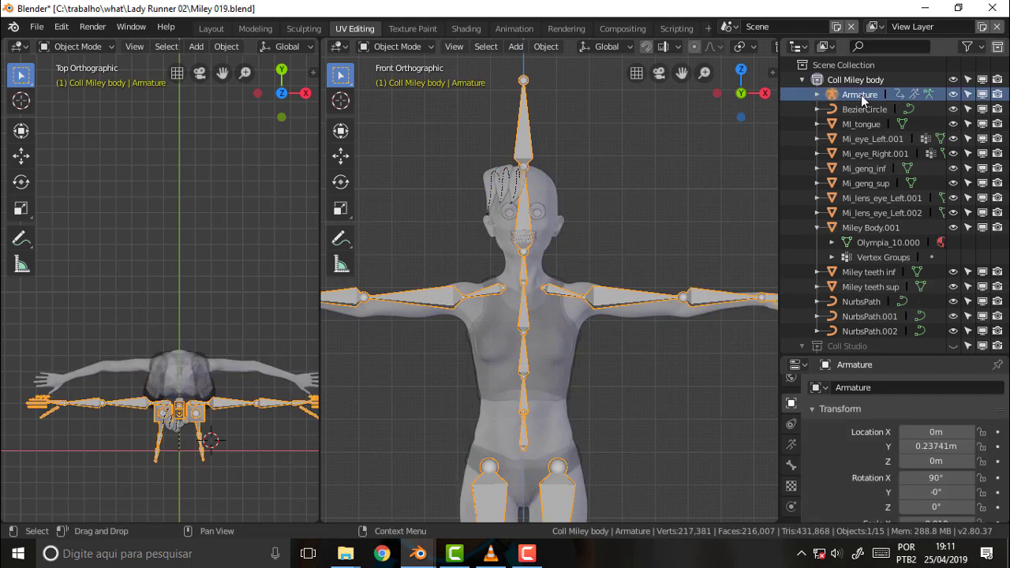
{"action": "right_click", "coordinate": [863, 96]}
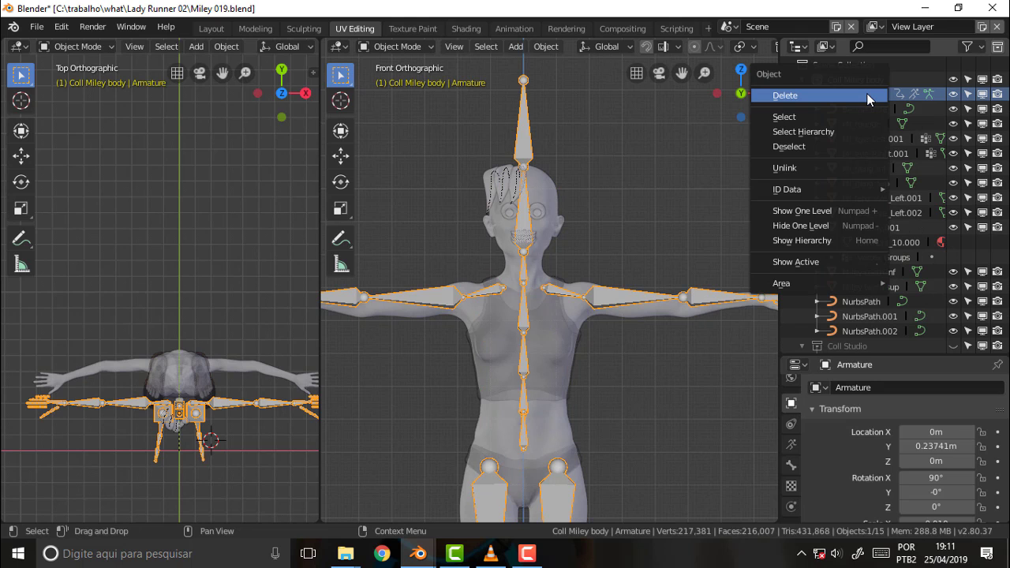
{"action": "left_click", "coordinate": [828, 99]}
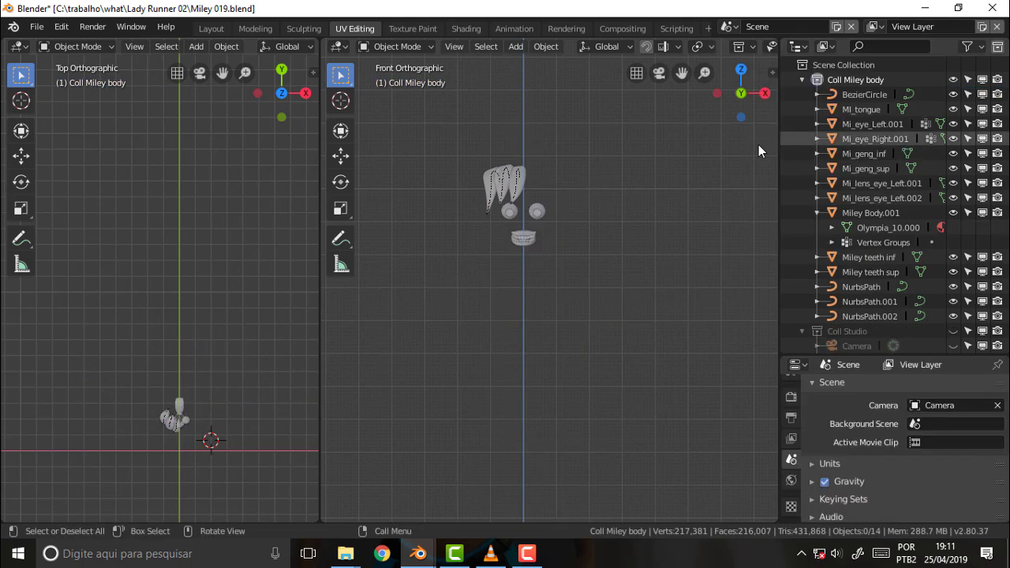
{"action": "key", "text": "ctrl+z"}
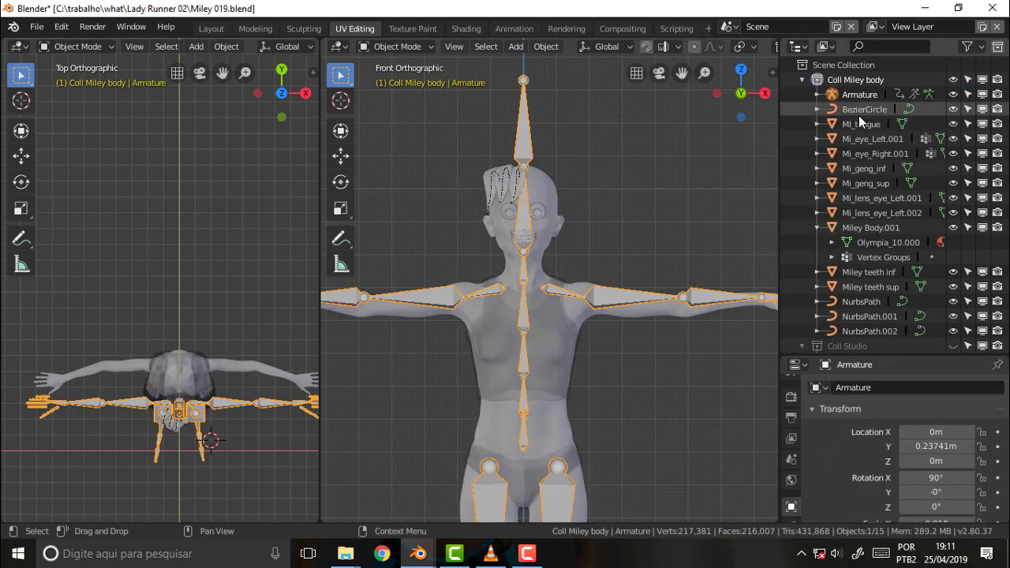
{"action": "left_click", "coordinate": [620, 191]}
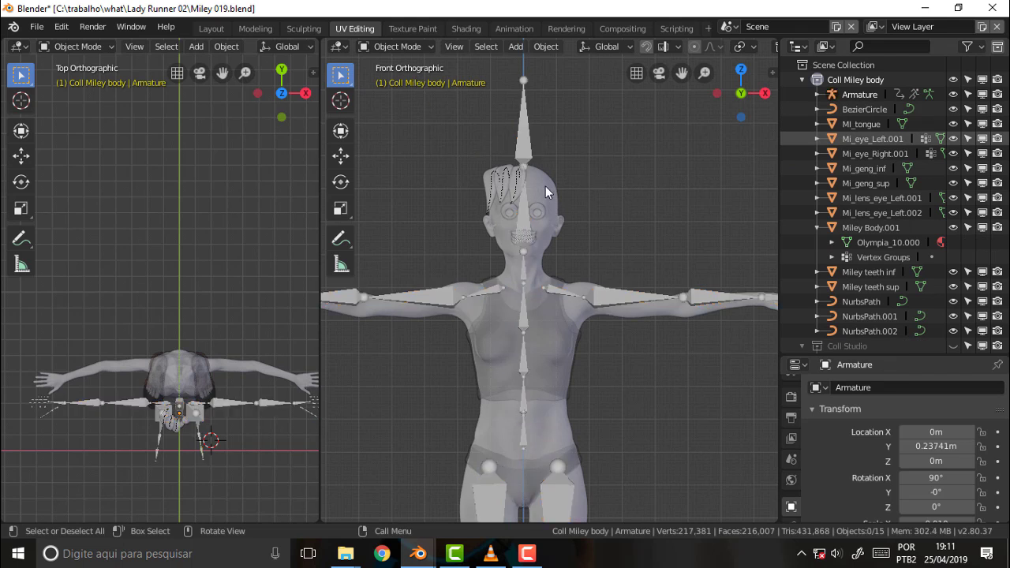
{"action": "left_click", "coordinate": [525, 150]}
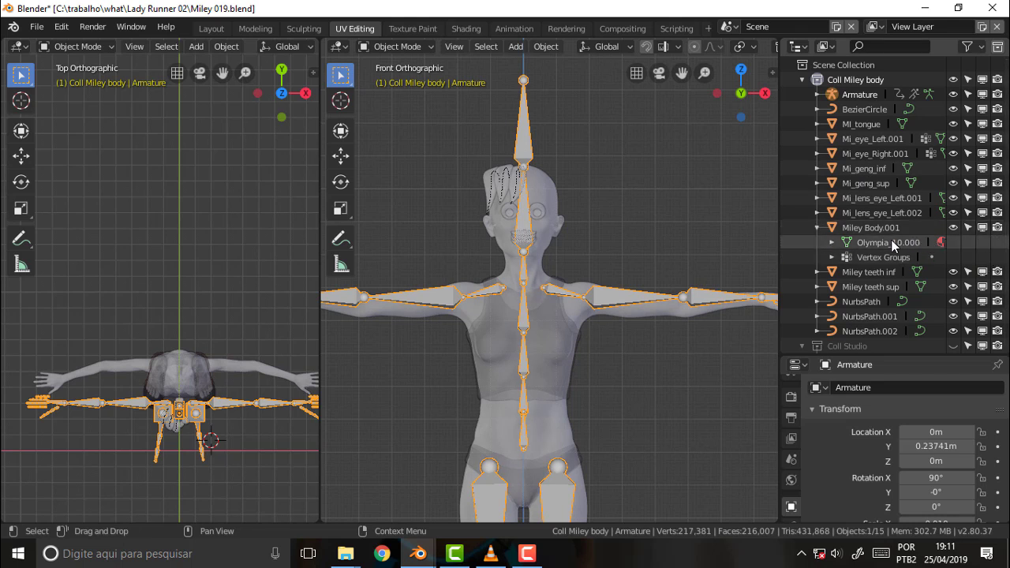
{"action": "left_click", "coordinate": [832, 257]}
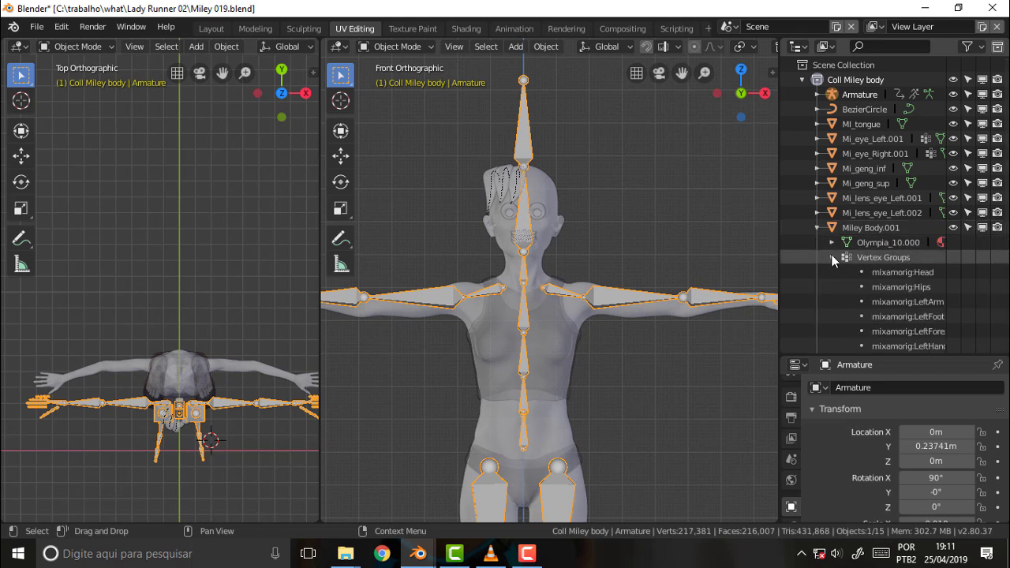
{"action": "left_click", "coordinate": [878, 259]}
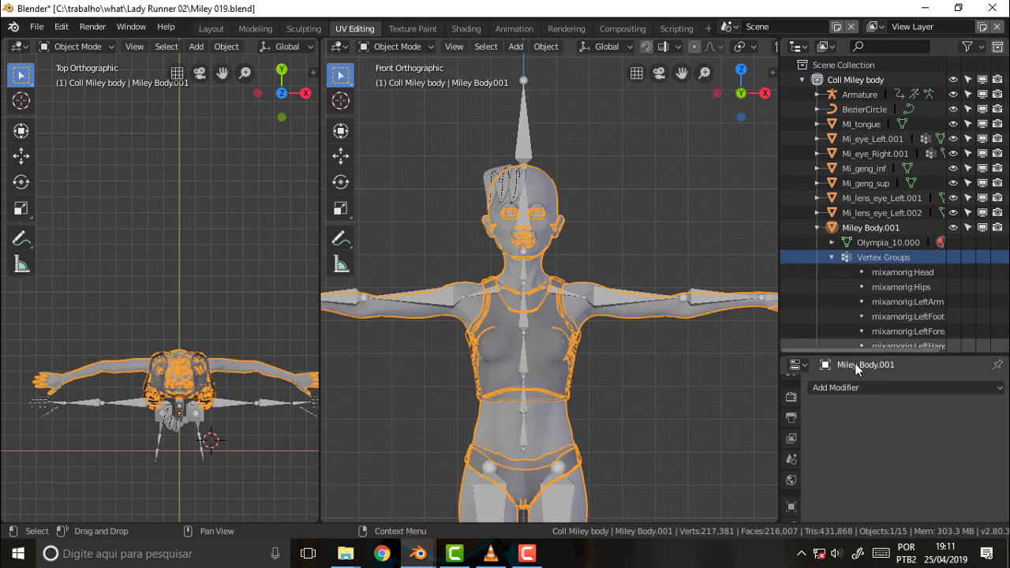
{"action": "left_click", "coordinate": [832, 258]}
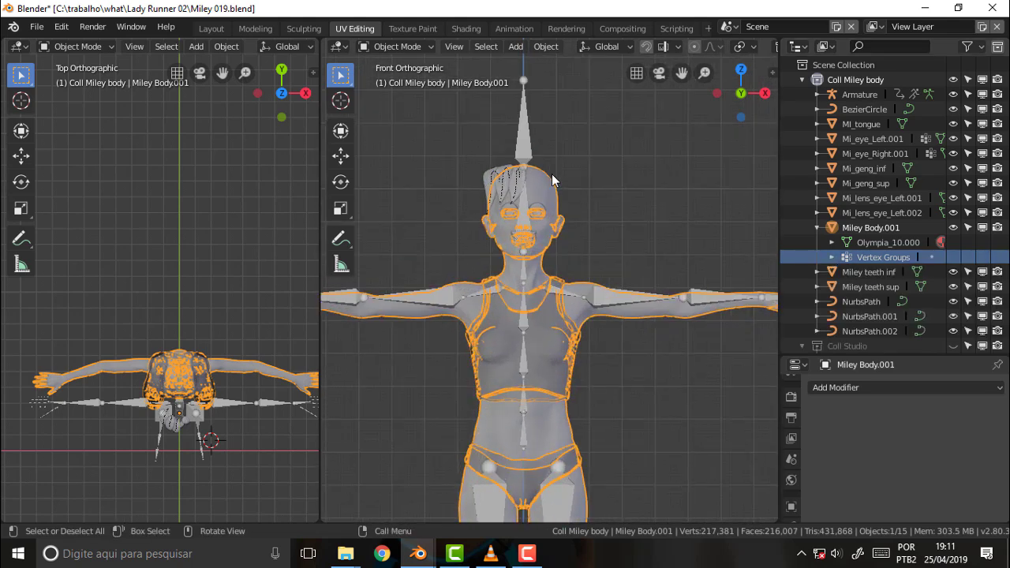
- Open Miley 018.blend from the recent files and look it over
{"action": "left_click", "coordinate": [40, 37]}
{"action": "mouse_move", "coordinate": [72, 74]}
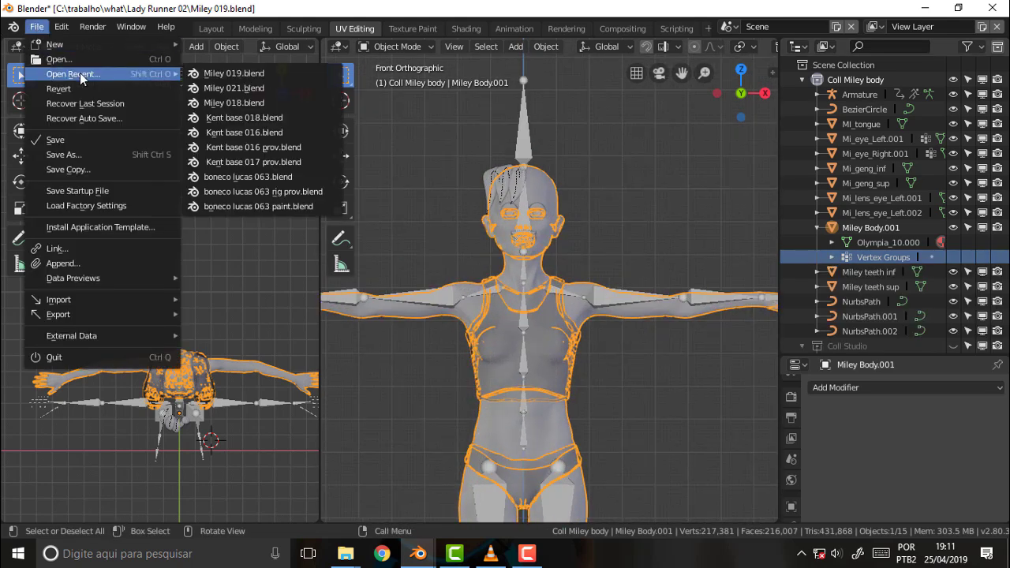
{"action": "left_click", "coordinate": [241, 103]}
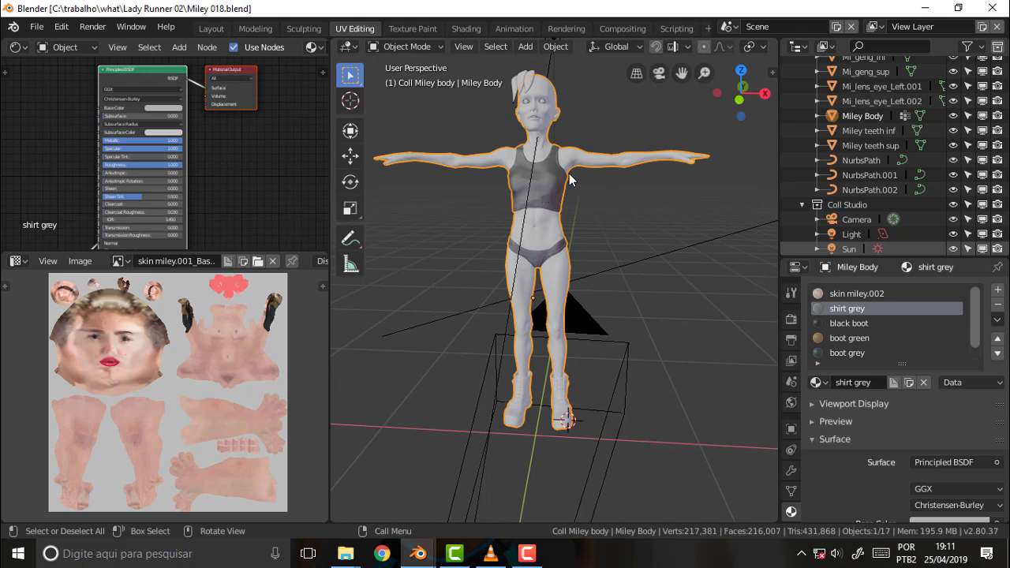
{"action": "scroll", "coordinate": [570, 179], "scroll_direction": "up", "scroll_amount": 3}
{"action": "scroll", "coordinate": [570, 174], "scroll_direction": "down", "scroll_amount": 4}
{"action": "scroll", "coordinate": [569, 174], "scroll_direction": "up", "scroll_amount": 2}
{"action": "scroll", "coordinate": [569, 173], "scroll_direction": "down", "scroll_amount": 2}
- Open Miley 021.blend from the recent files
{"action": "left_click", "coordinate": [565, 391]}
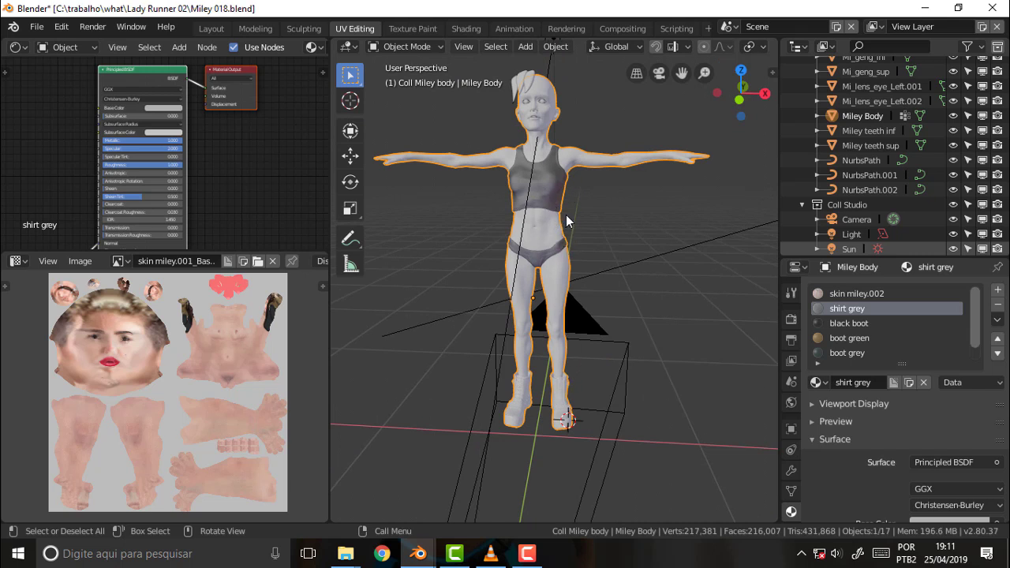
{"action": "left_click", "coordinate": [37, 28]}
{"action": "mouse_move", "coordinate": [73, 73]}
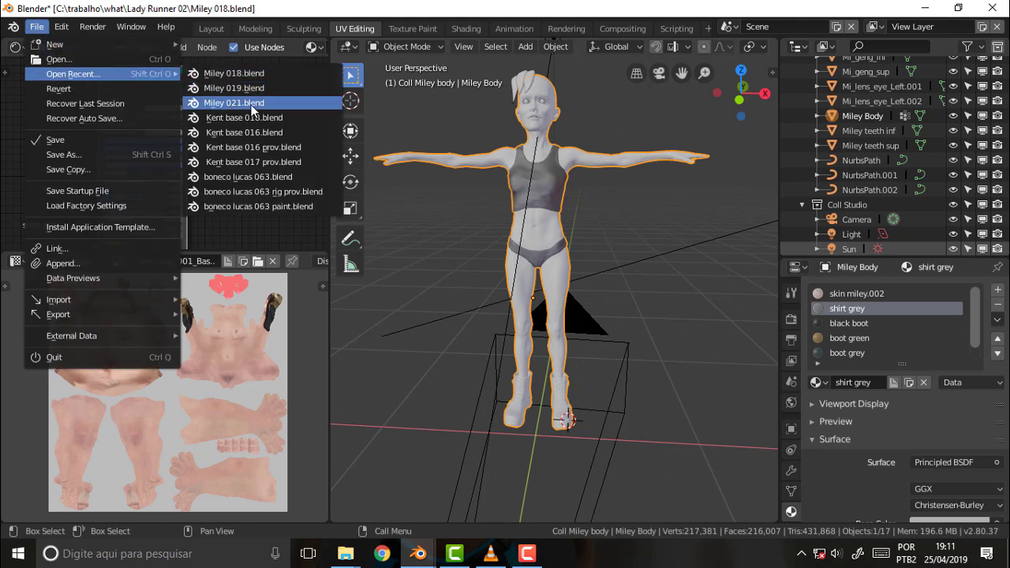
{"action": "left_click", "coordinate": [252, 109]}
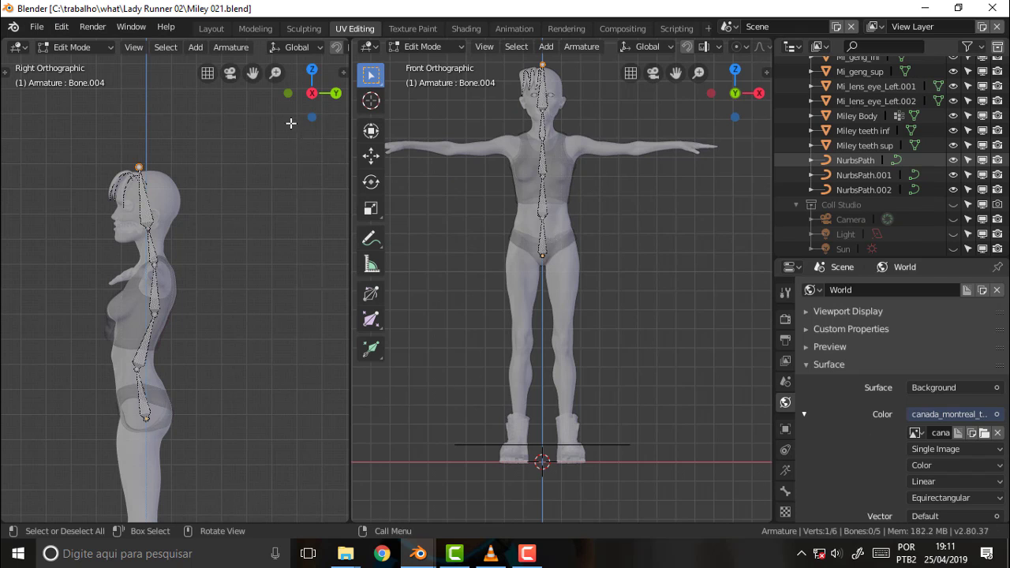
- Switch the old armature to Object Mode and delete it
{"action": "mouse_move", "coordinate": [253, 74]}
{"action": "left_mouse_down"}
{"action": "mouse_move", "coordinate": [253, 107]}
{"action": "mouse_move", "coordinate": [253, 60]}
{"action": "left_mouse_up"}
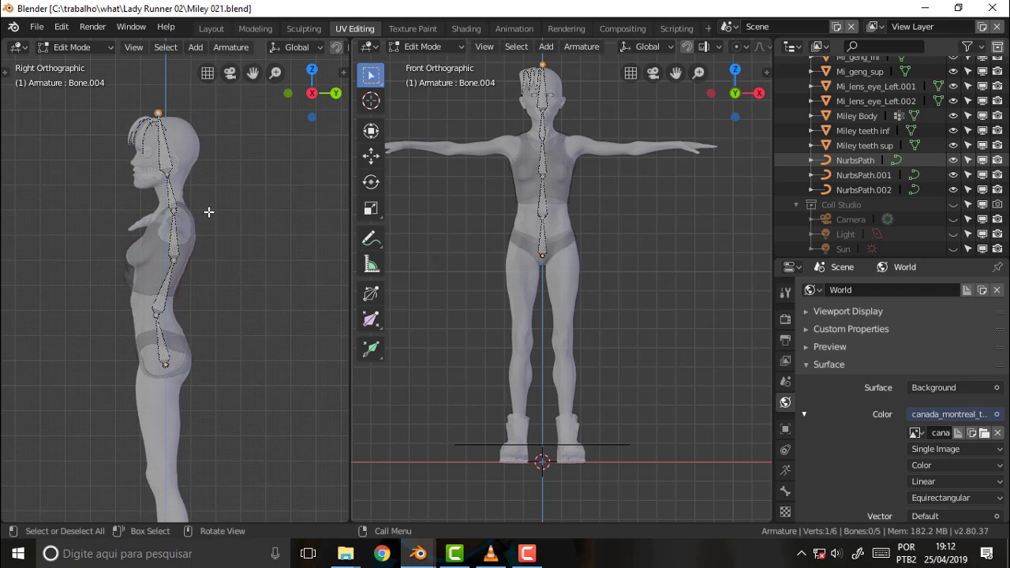
{"action": "scroll", "coordinate": [208, 210], "scroll_direction": "down", "scroll_amount": 4}
{"action": "scroll", "coordinate": [177, 433], "scroll_direction": "up", "scroll_amount": 3}
{"action": "scroll", "coordinate": [179, 426], "scroll_direction": "up", "scroll_amount": 2}
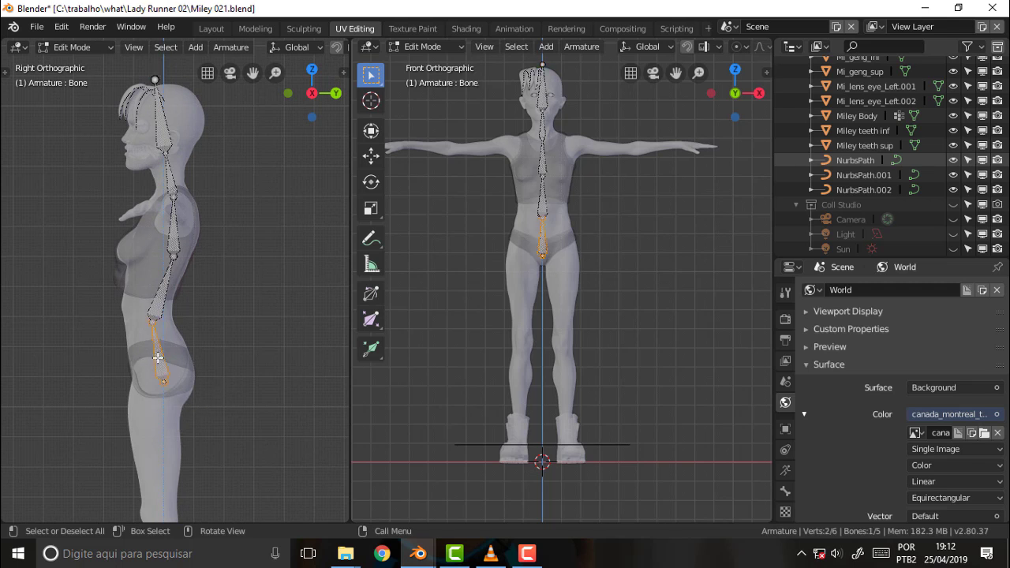
{"action": "left_click", "coordinate": [77, 47]}
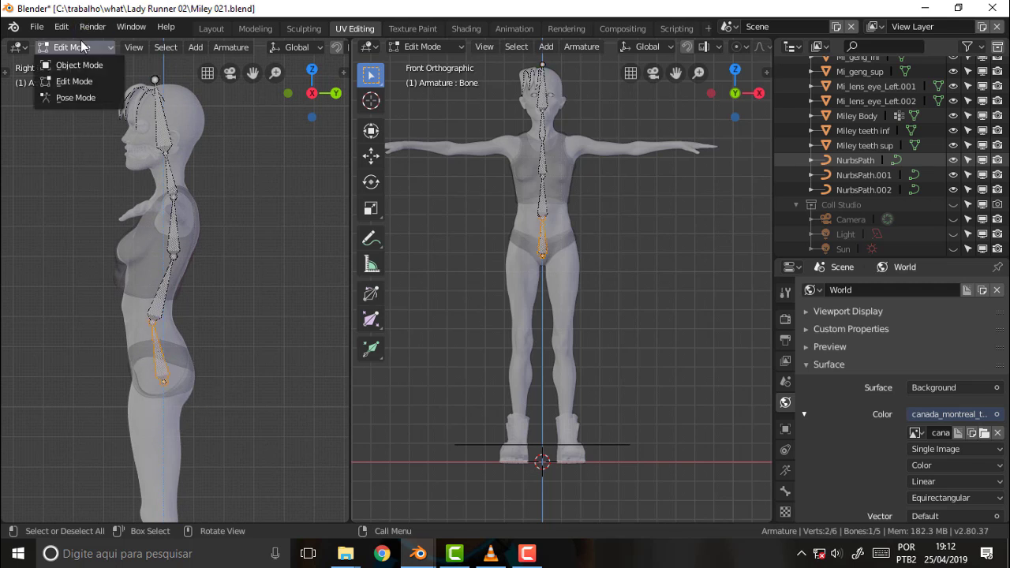
{"action": "left_click", "coordinate": [75, 65]}
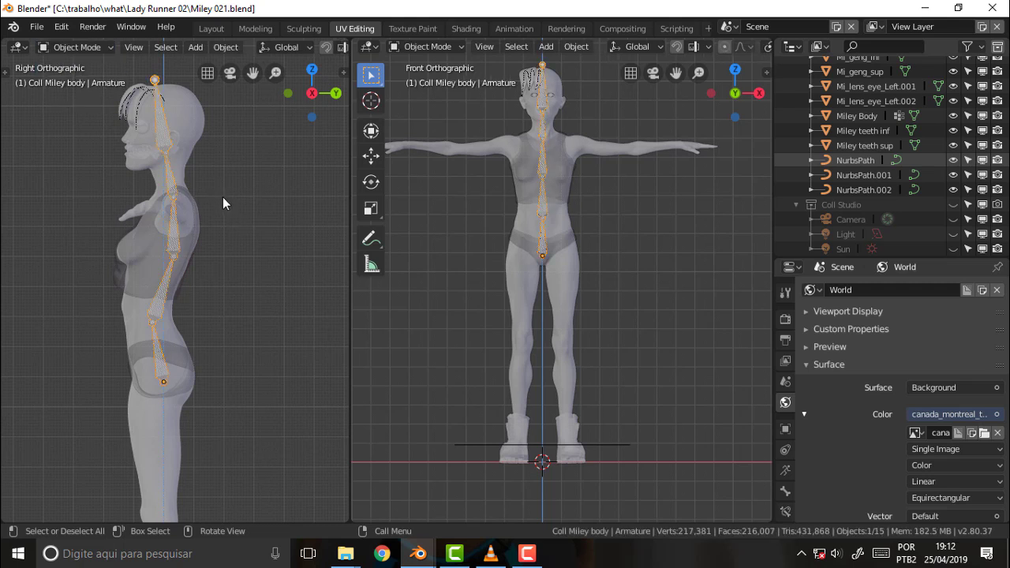
{"action": "key", "text": "Delete"}
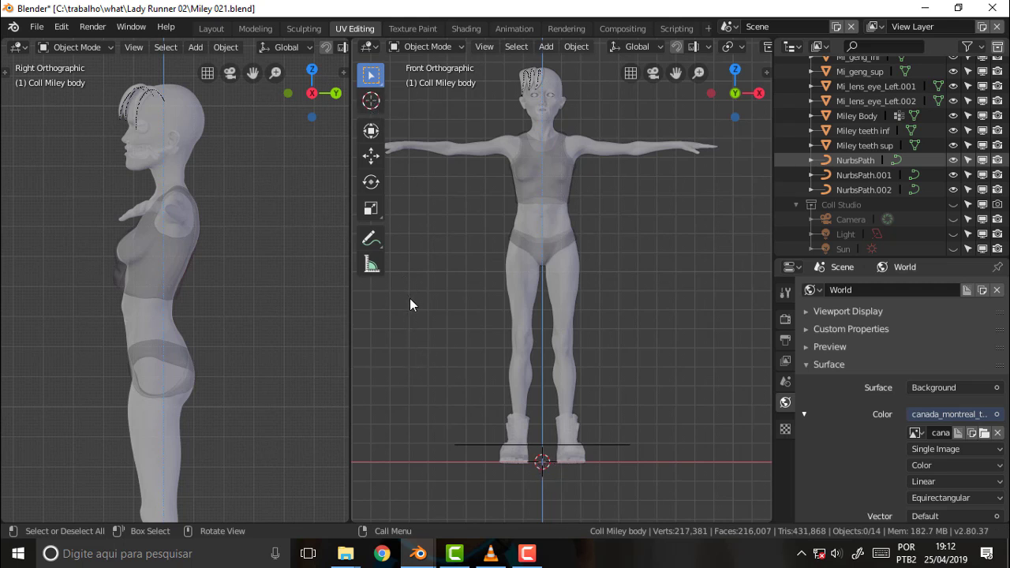
{"action": "key", "text": "shift+a"}
- Add a single-bone armature with a 0.3 m radius
{"action": "left_click", "coordinate": [494, 299]}
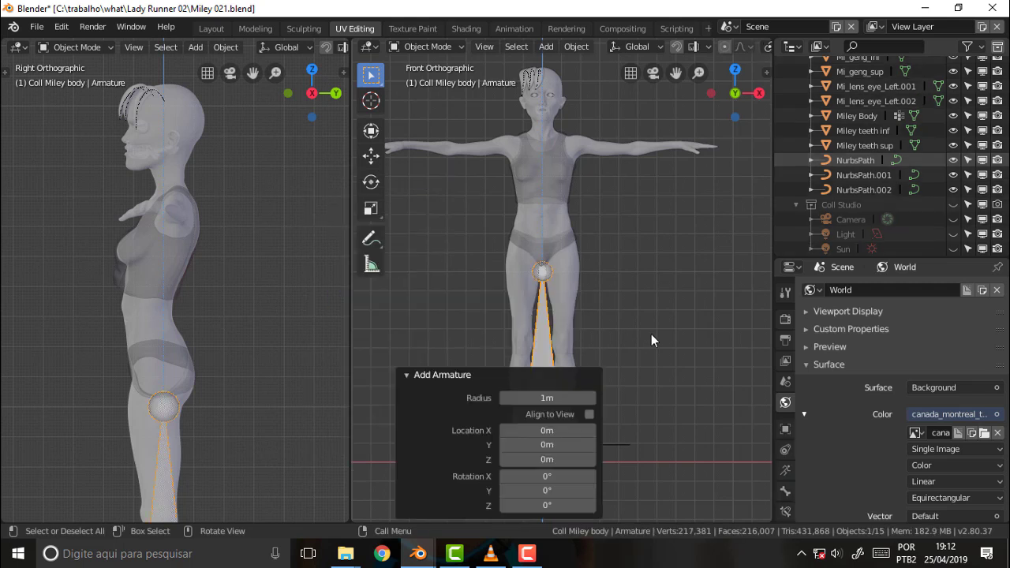
{"action": "left_click", "coordinate": [547, 398]}
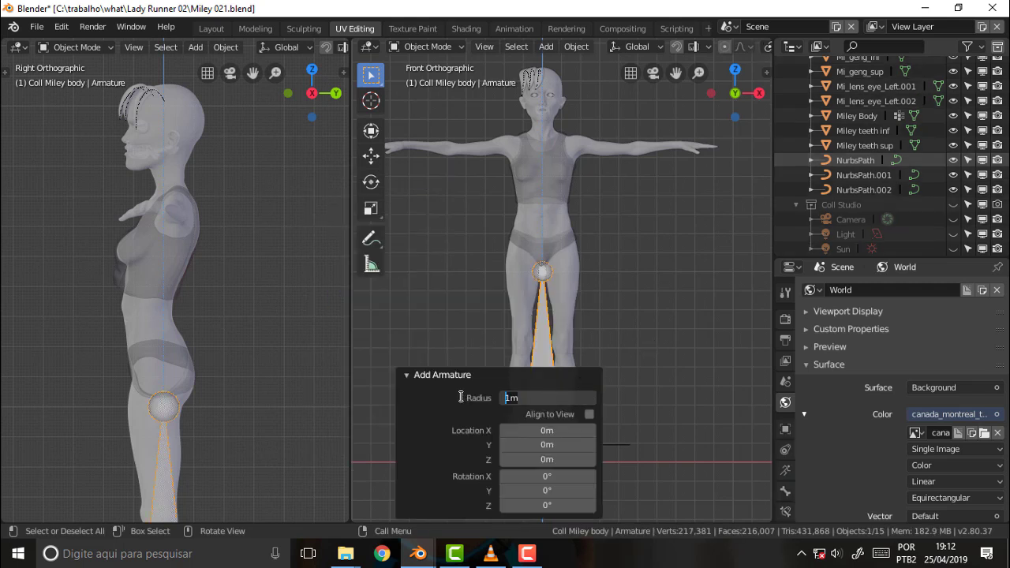
{"action": "type", "text": ".3"}
{"action": "key", "text": "Return"}
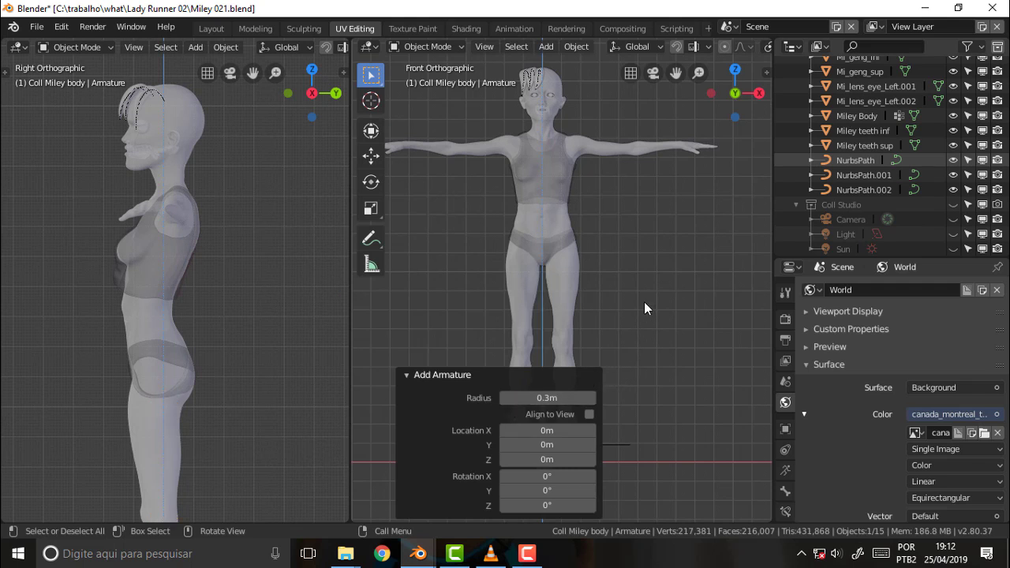
- Move the new bone straight up along Z into the character's head
{"action": "left_click", "coordinate": [433, 273]}
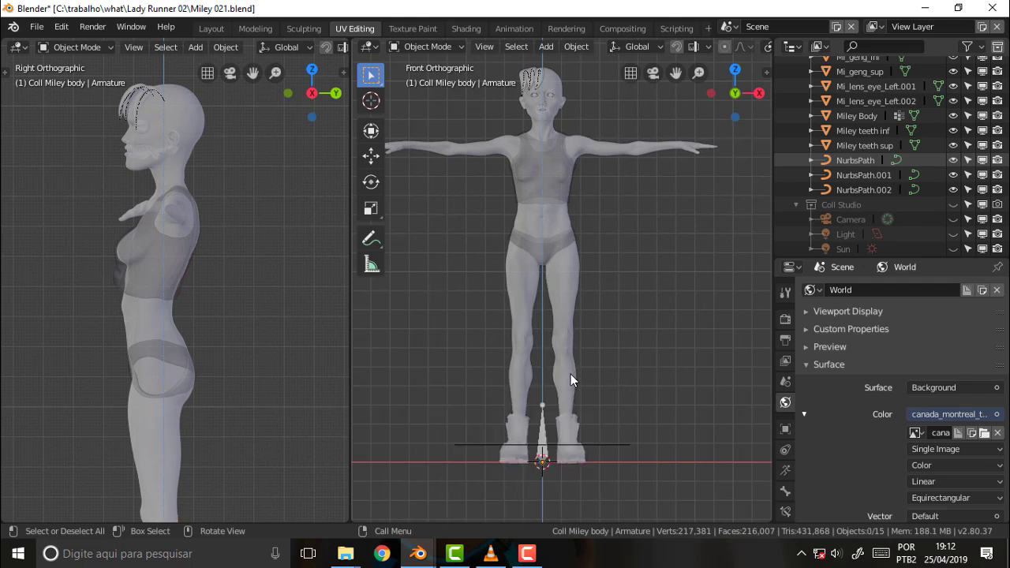
{"action": "left_click", "coordinate": [543, 440]}
{"action": "key", "text": "g"}
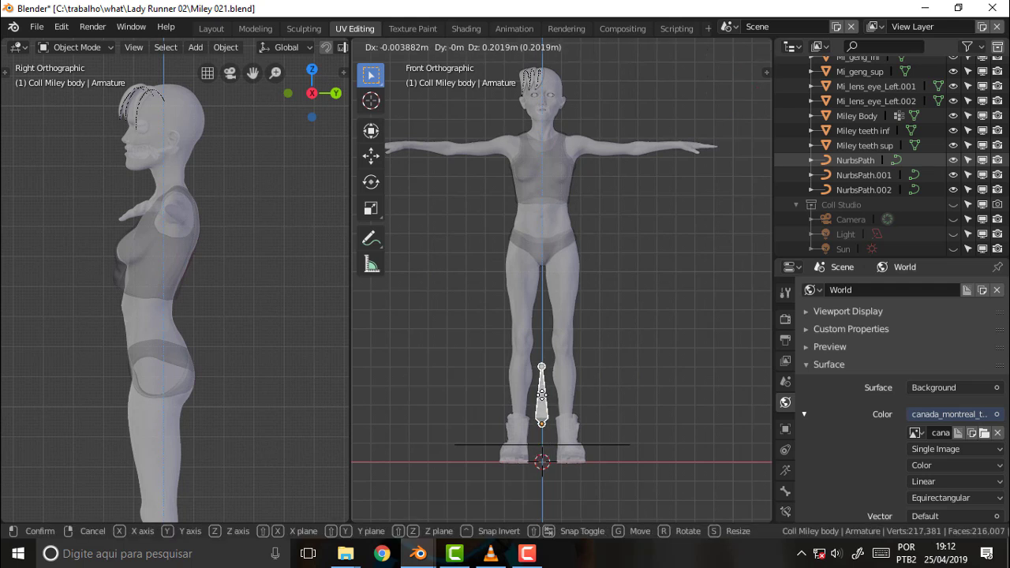
{"action": "key", "text": "z"}
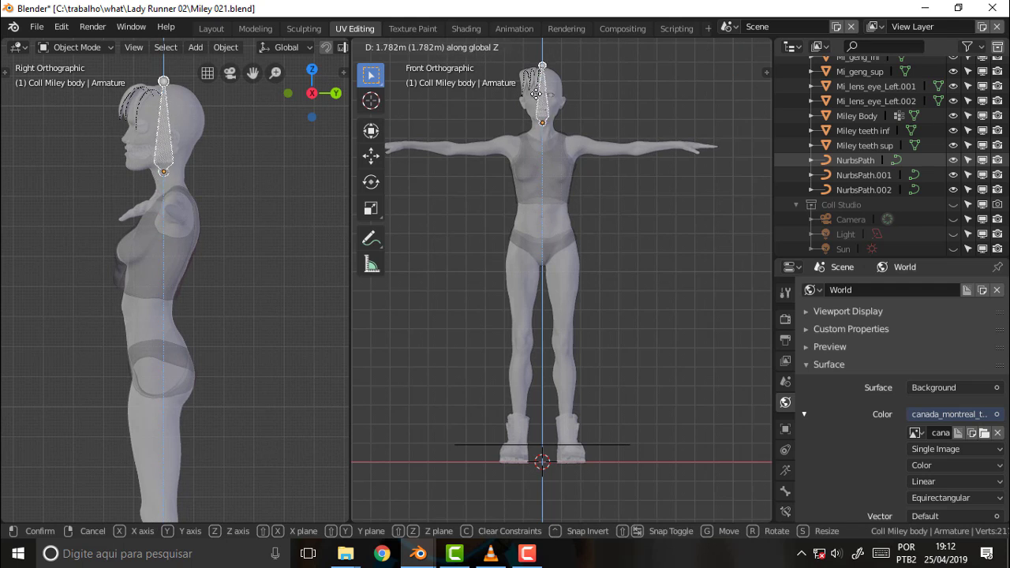
{"action": "left_click", "coordinate": [537, 85]}
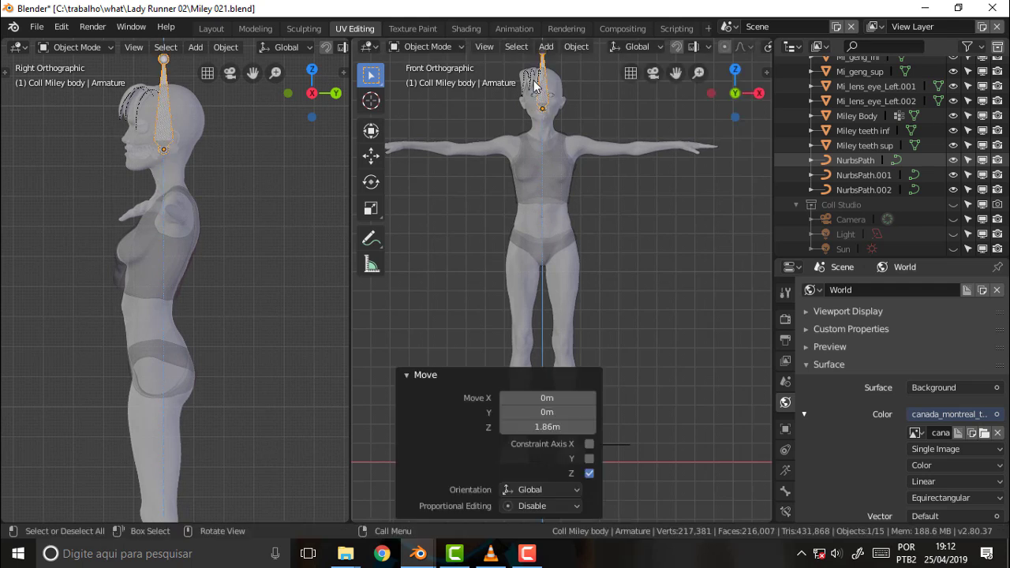
- In Edit Mode, move the bone's tip to the head's crown, then return to Object Mode
{"action": "left_click", "coordinate": [167, 68]}
{"action": "left_click", "coordinate": [69, 46]}
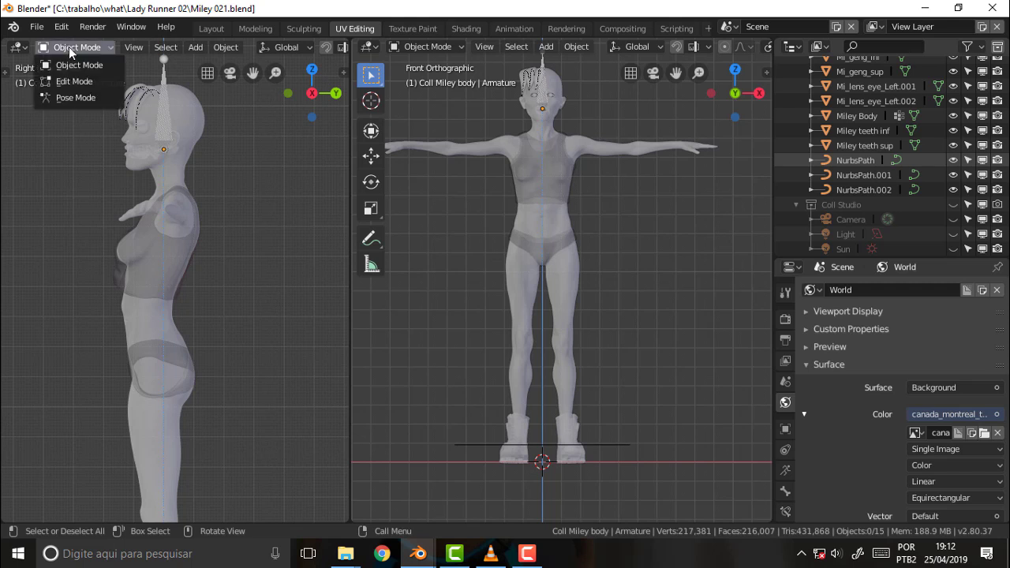
{"action": "left_click", "coordinate": [75, 81]}
{"action": "left_click", "coordinate": [164, 60]}
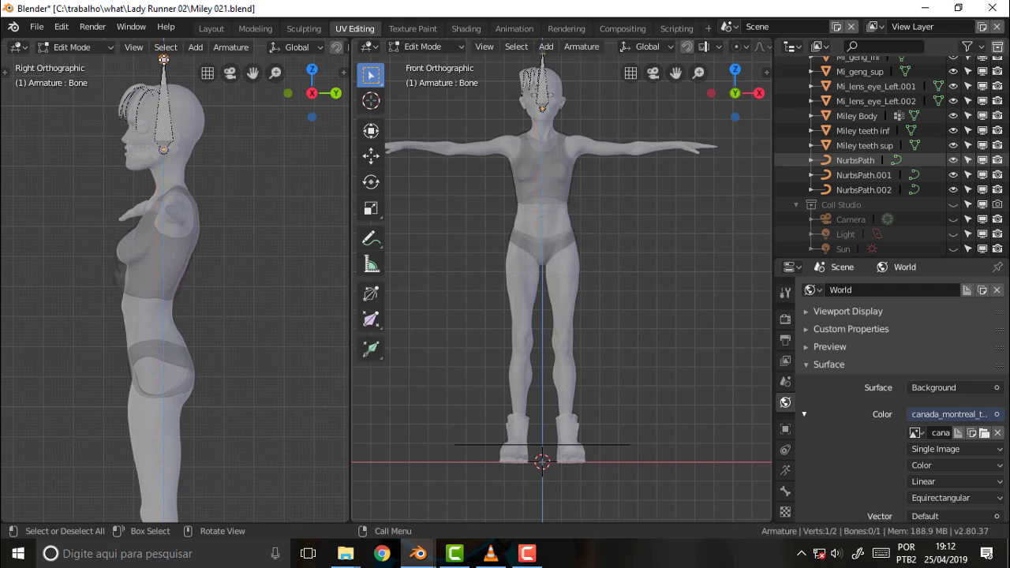
{"action": "key", "text": "g"}
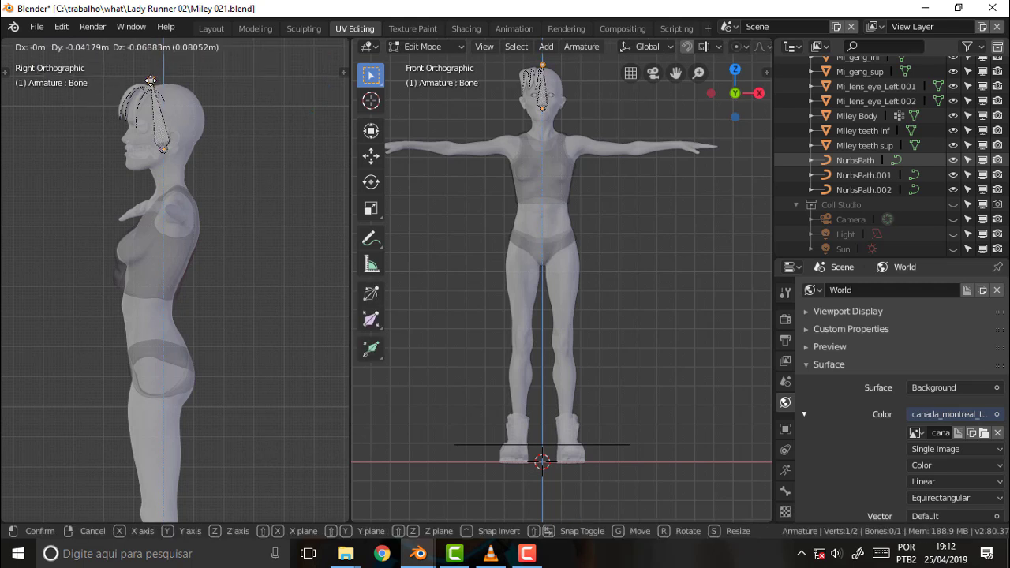
{"action": "left_click", "coordinate": [151, 81]}
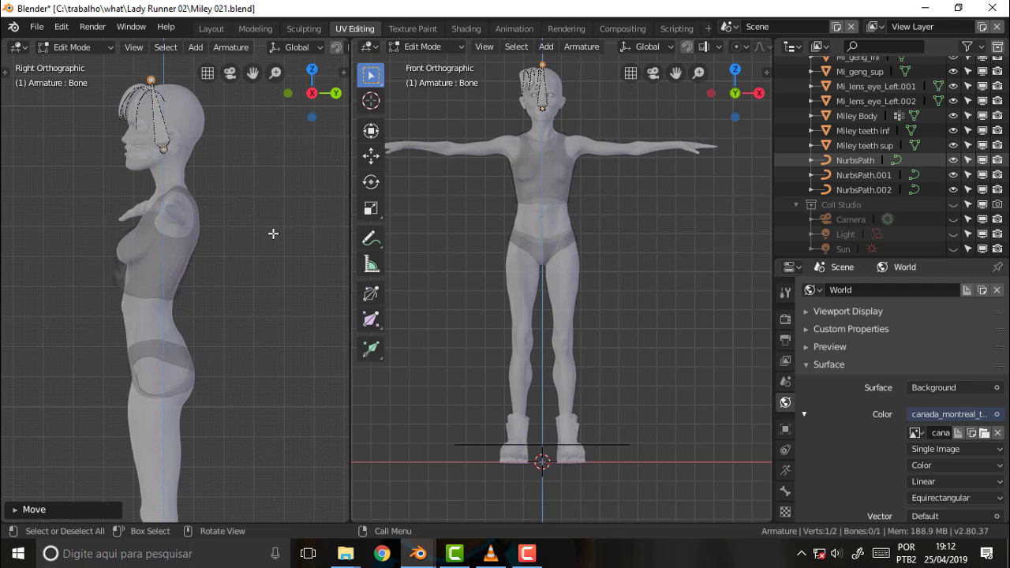
{"action": "left_click", "coordinate": [187, 123]}
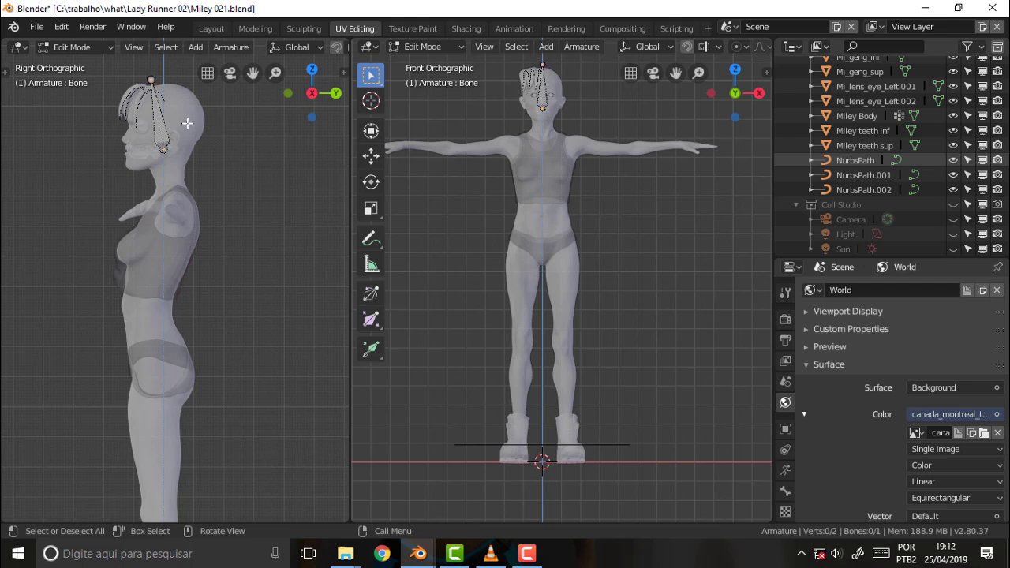
{"action": "left_click", "coordinate": [86, 48]}
{"action": "left_click", "coordinate": [68, 63]}
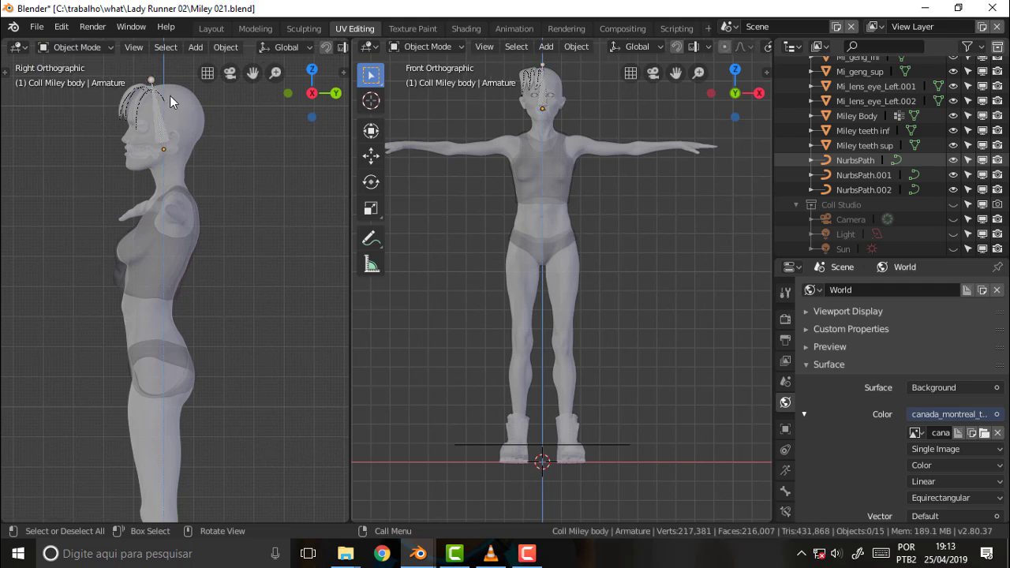
{"action": "left_click", "coordinate": [186, 108]}
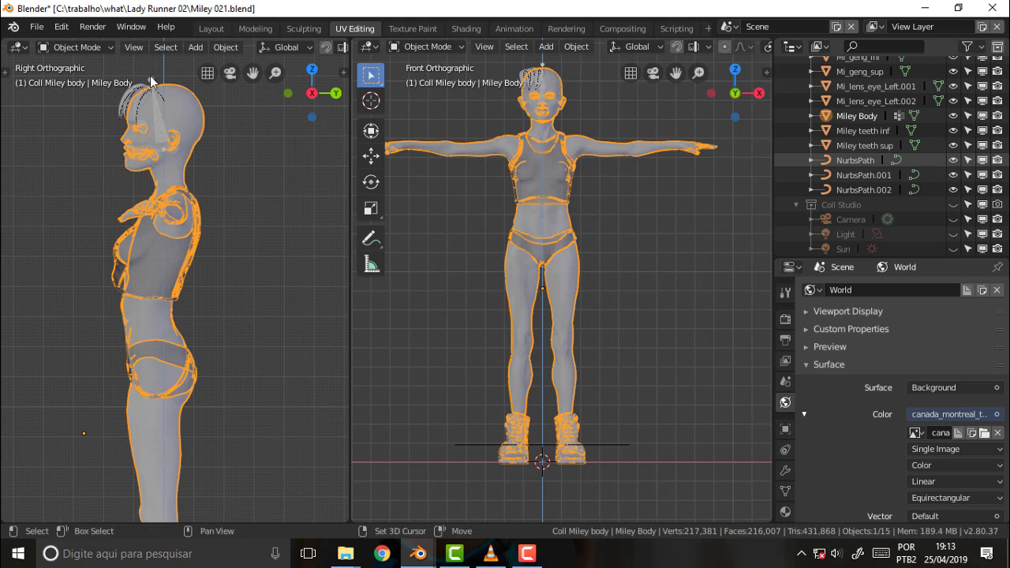
- In Pose Mode, parent the body to the head bone with Automatic Weights, then as Bone
{"action": "left_click", "coordinate": [162, 119], "text": "shift"}
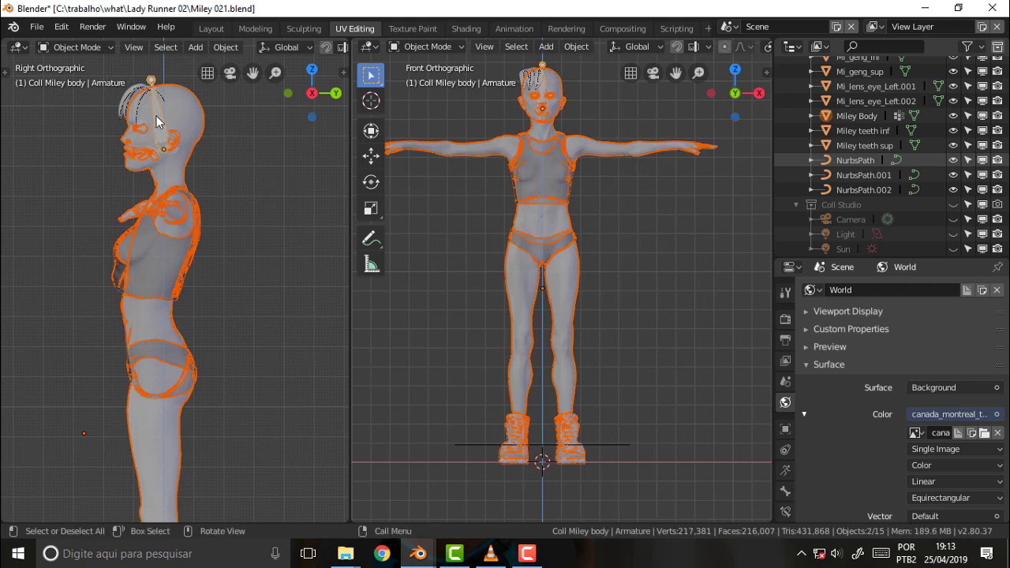
{"action": "left_click", "coordinate": [77, 47]}
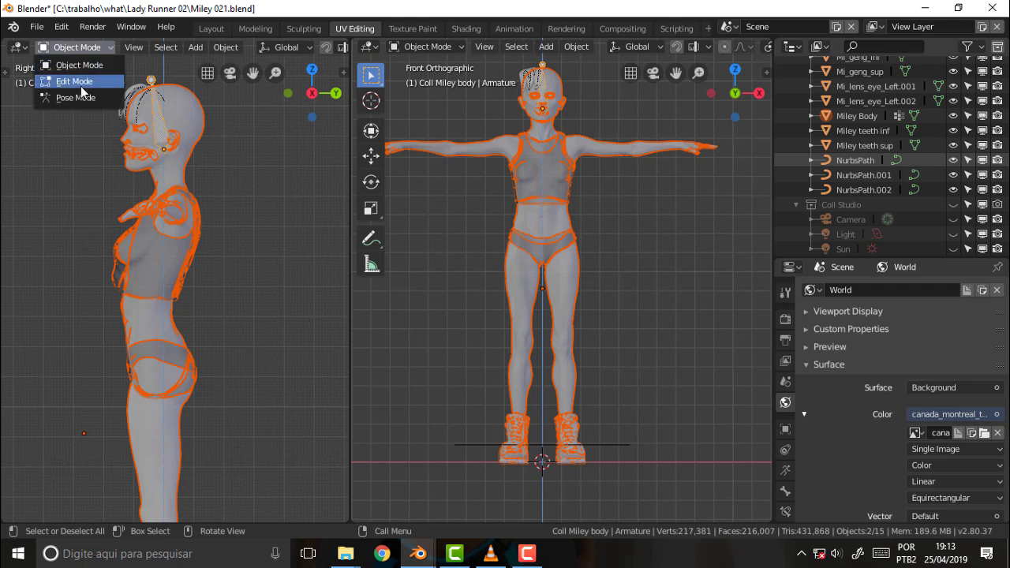
{"action": "left_click", "coordinate": [81, 97]}
{"action": "key", "text": "a"}
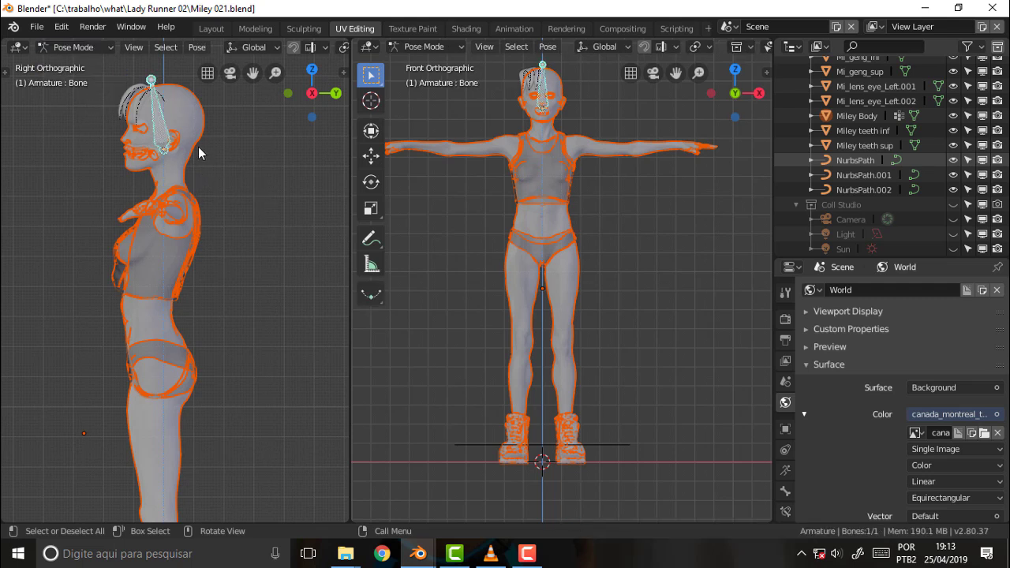
{"action": "key", "text": "ctrl+p"}
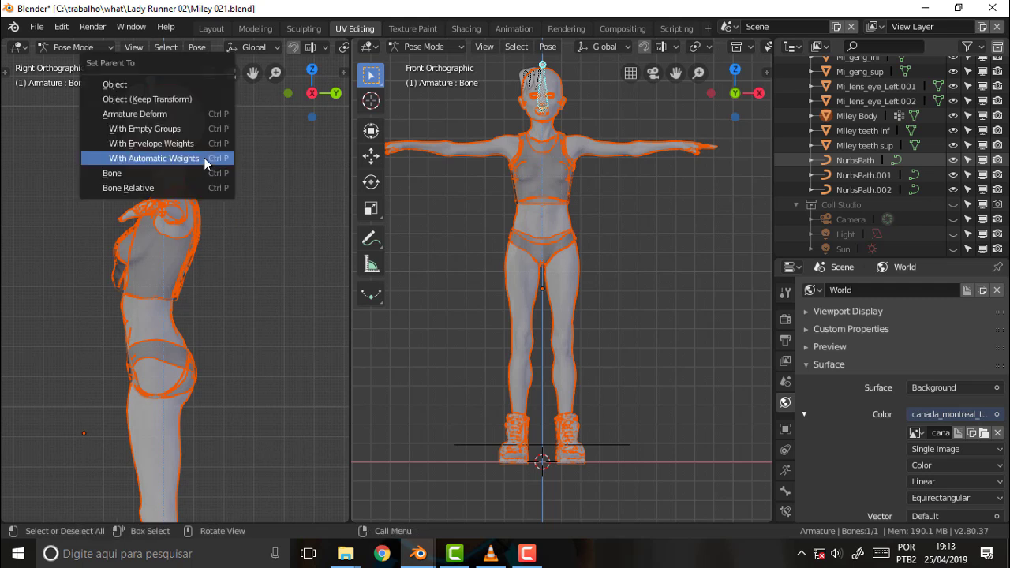
{"action": "left_click", "coordinate": [159, 158]}
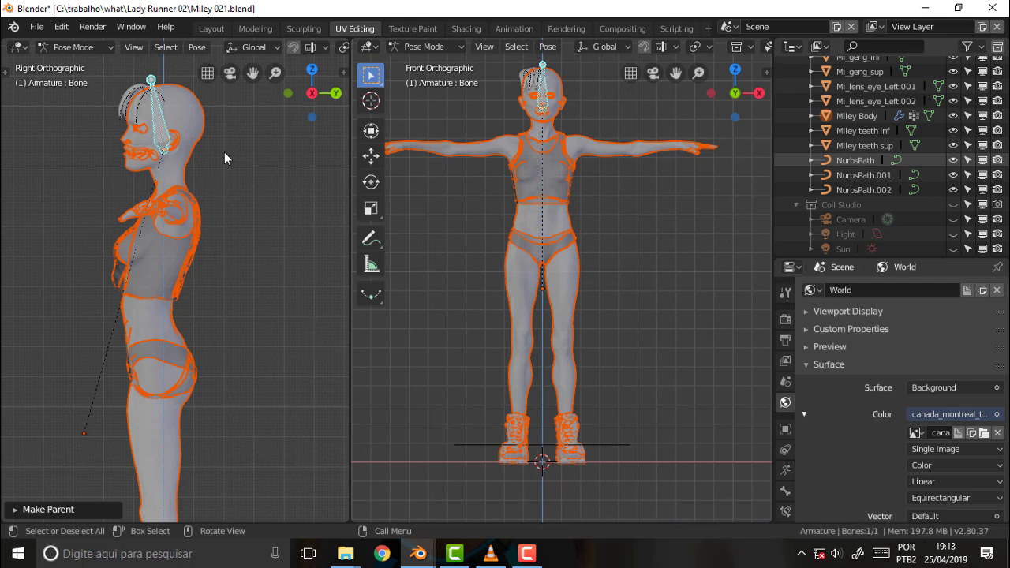
{"action": "key", "text": "ctrl+p"}
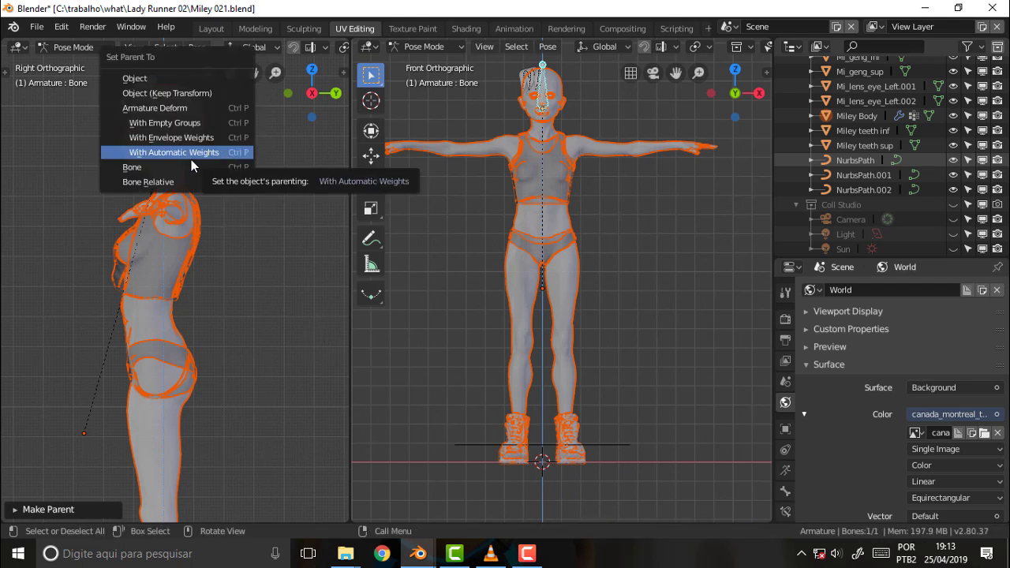
{"action": "key", "text": "Return"}
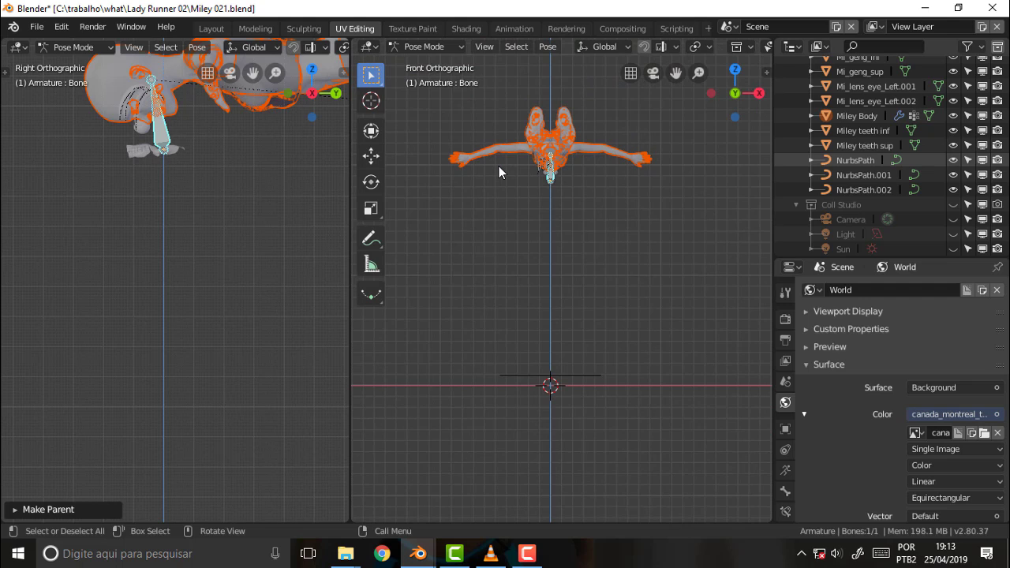
- Zoom, pan and orbit the front view to inspect the raised body in perspective
{"action": "scroll", "coordinate": [499, 166], "scroll_direction": "up", "scroll_amount": 2}
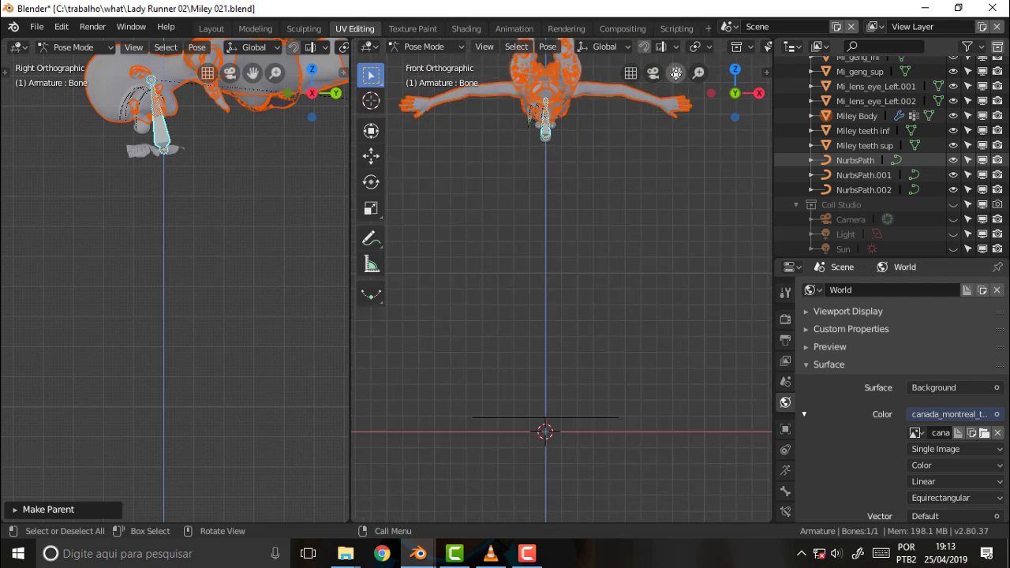
{"action": "left_click_drag", "start_coordinate": [675, 73], "coordinate": [668, 106]}
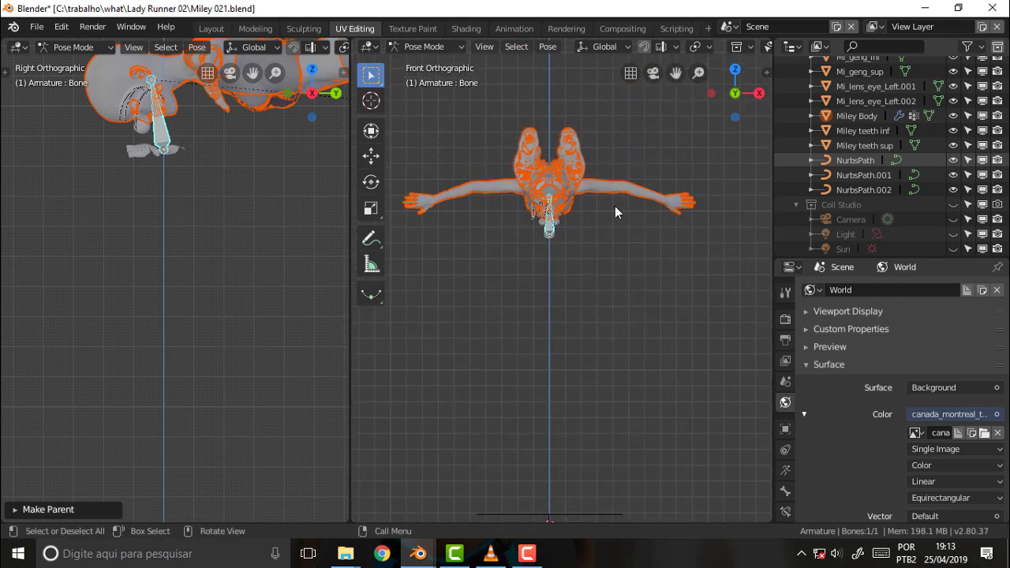
{"action": "scroll", "coordinate": [615, 207], "scroll_direction": "up", "scroll_amount": 1}
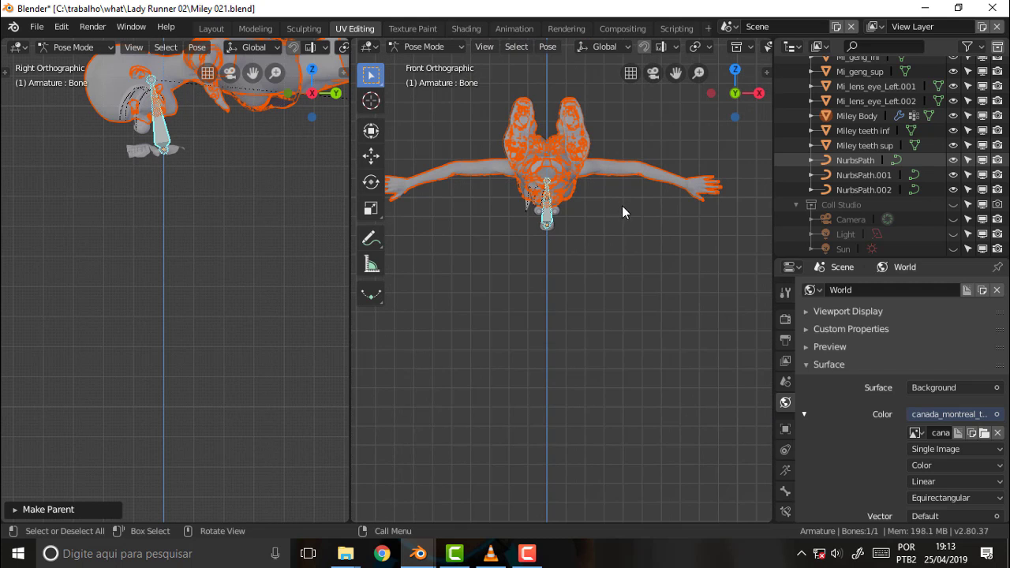
{"action": "scroll", "coordinate": [623, 212], "scroll_direction": "up", "scroll_amount": 1}
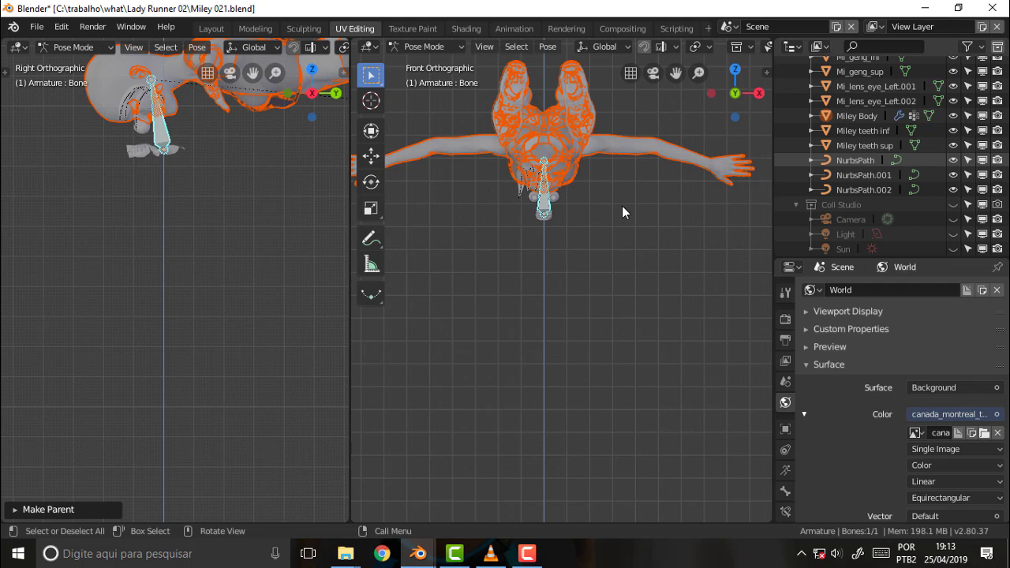
{"action": "mouse_move", "coordinate": [622, 205]}
{"action": "middle_mouse_down"}
{"action": "mouse_move", "coordinate": [506, 235]}
{"action": "mouse_move", "coordinate": [564, 248]}
{"action": "mouse_move", "coordinate": [591, 233]}
{"action": "middle_mouse_up"}
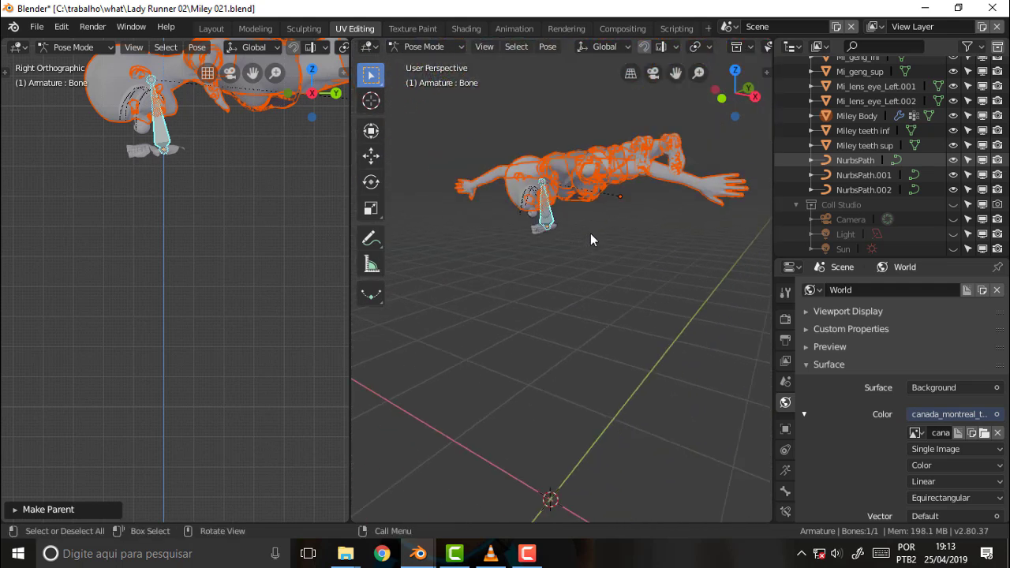
{"action": "scroll", "coordinate": [591, 234], "scroll_direction": "up", "scroll_amount": 2}
{"action": "scroll", "coordinate": [591, 234], "scroll_direction": "up", "scroll_amount": 1}
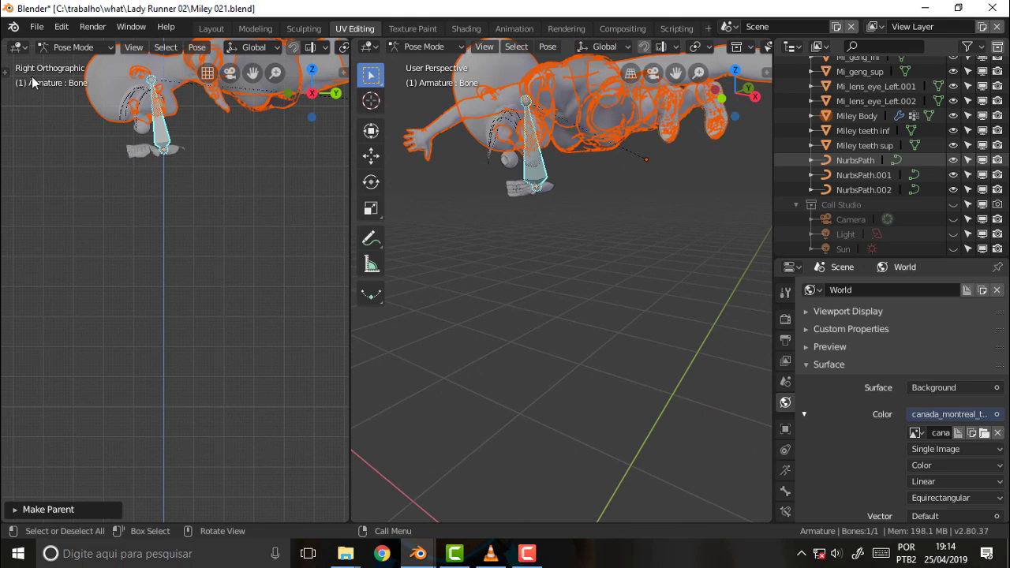
- Reopen Miley 021.blend from recent files and delete the armature in Object Mode
{"action": "left_click", "coordinate": [33, 30]}
{"action": "mouse_move", "coordinate": [72, 73]}
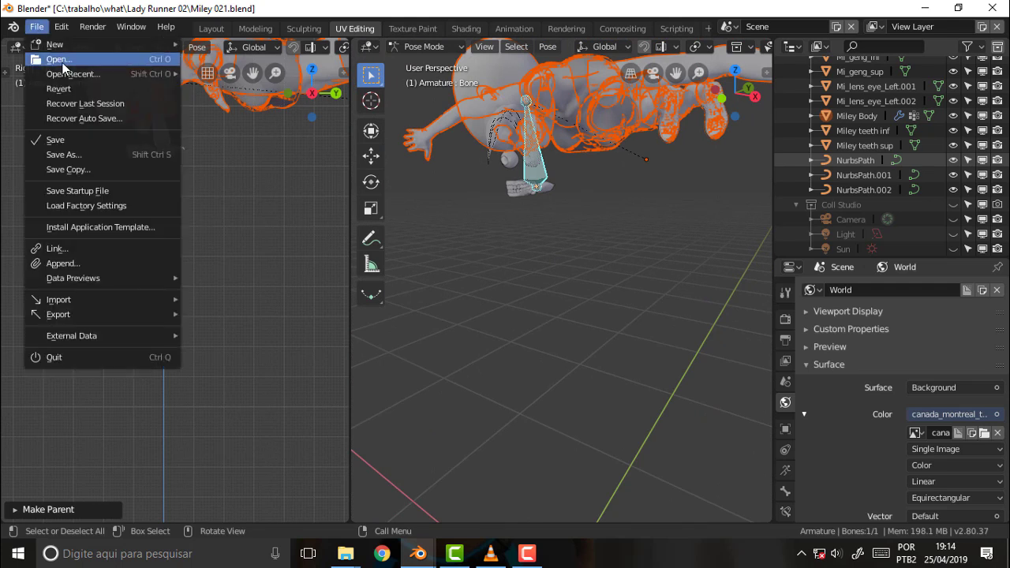
{"action": "left_click", "coordinate": [241, 74]}
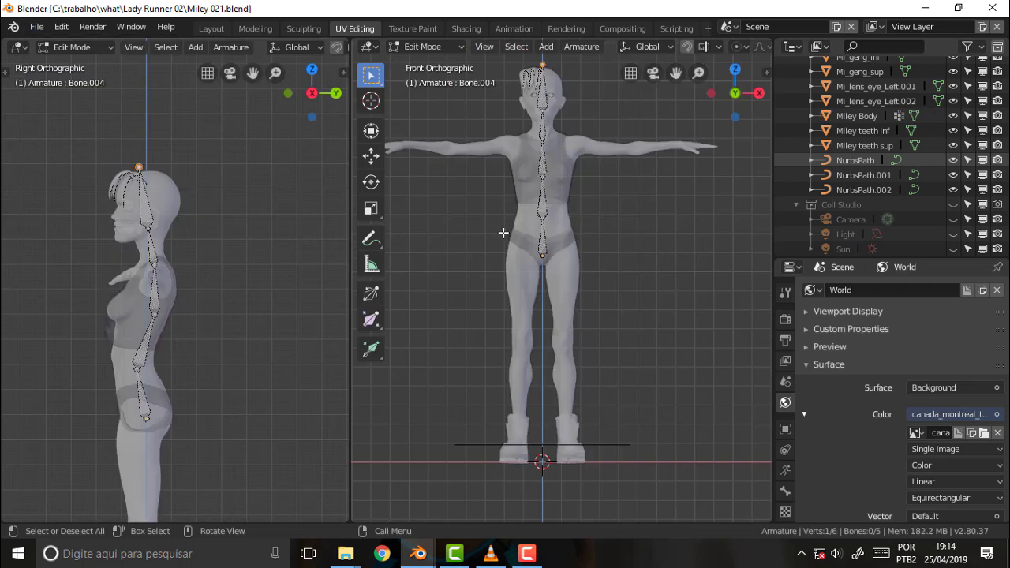
{"action": "left_click", "coordinate": [83, 49]}
{"action": "left_click", "coordinate": [86, 63]}
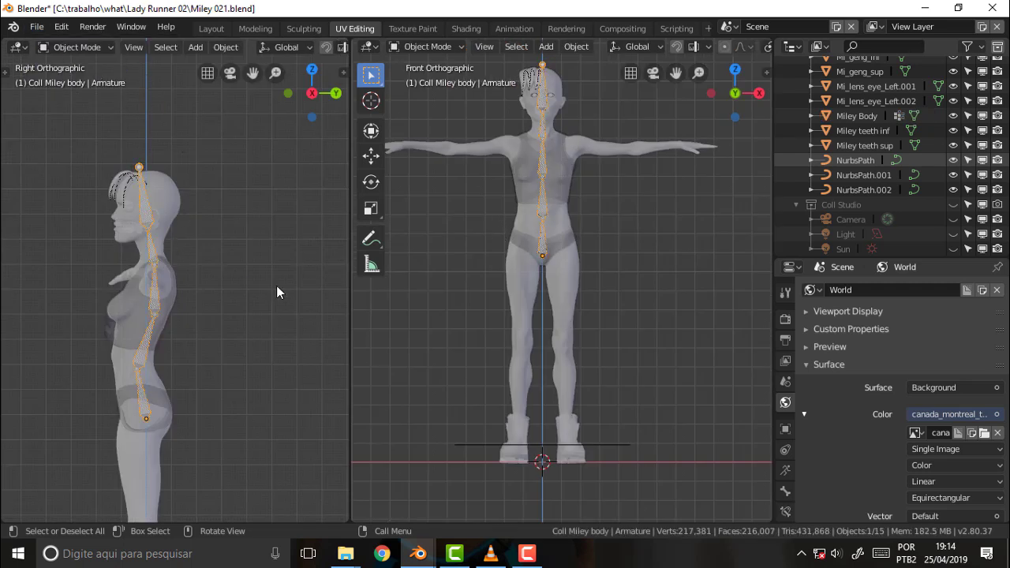
{"action": "key", "text": "Delete"}
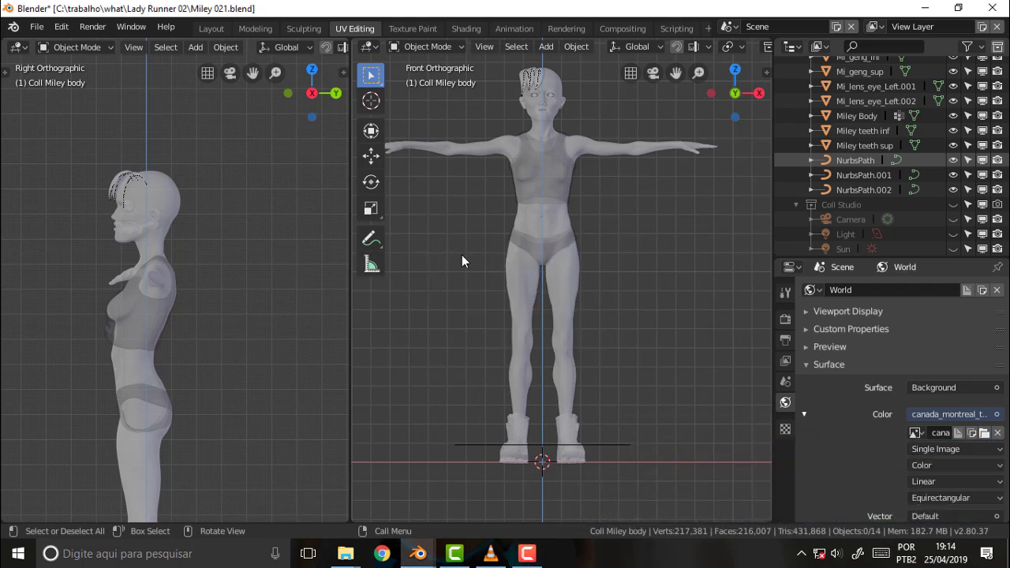
- Append the Armature object from the rig .blend file into the scene
{"action": "left_click", "coordinate": [37, 27]}
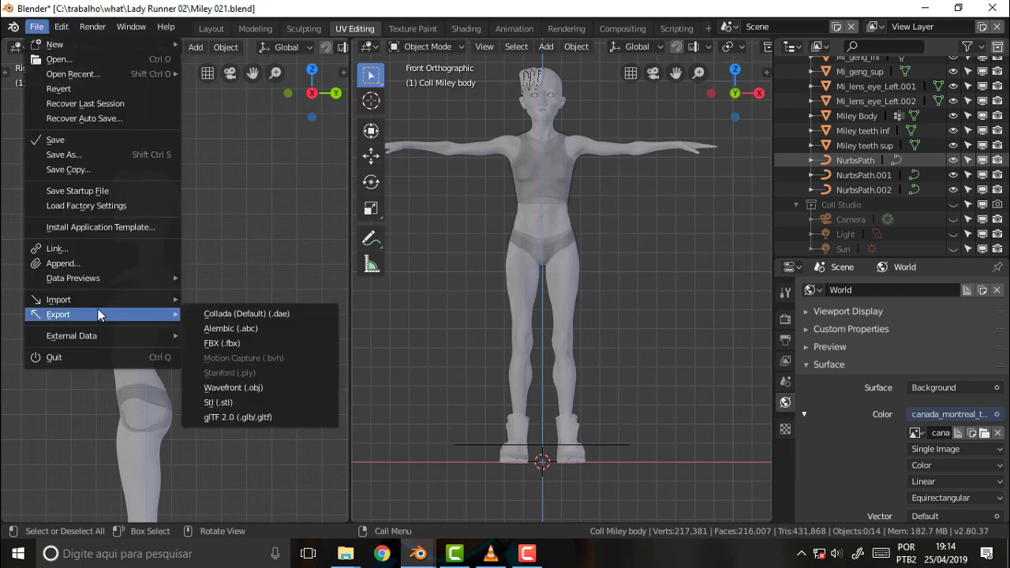
{"action": "left_click", "coordinate": [81, 264]}
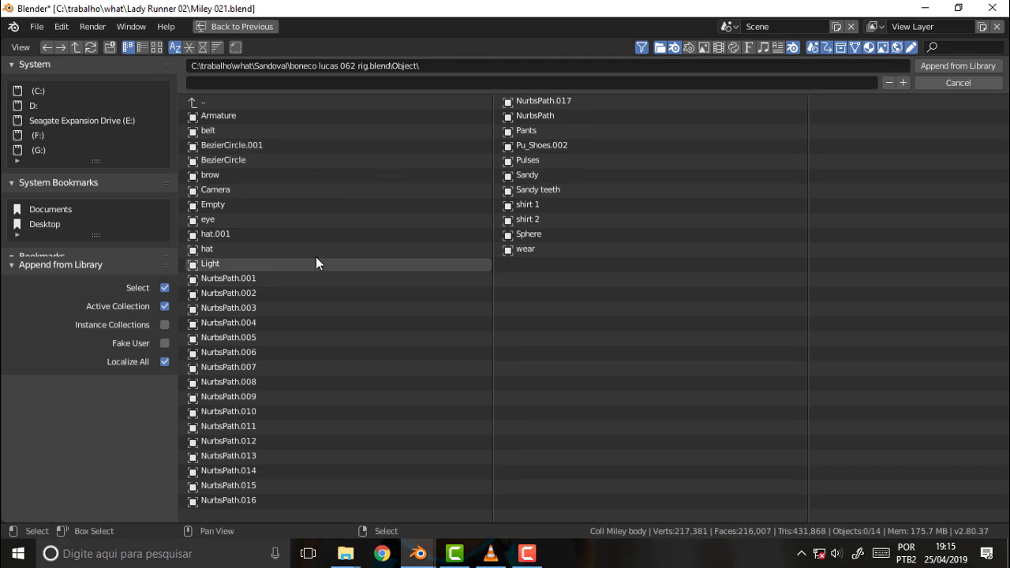
{"action": "left_click", "coordinate": [217, 117]}
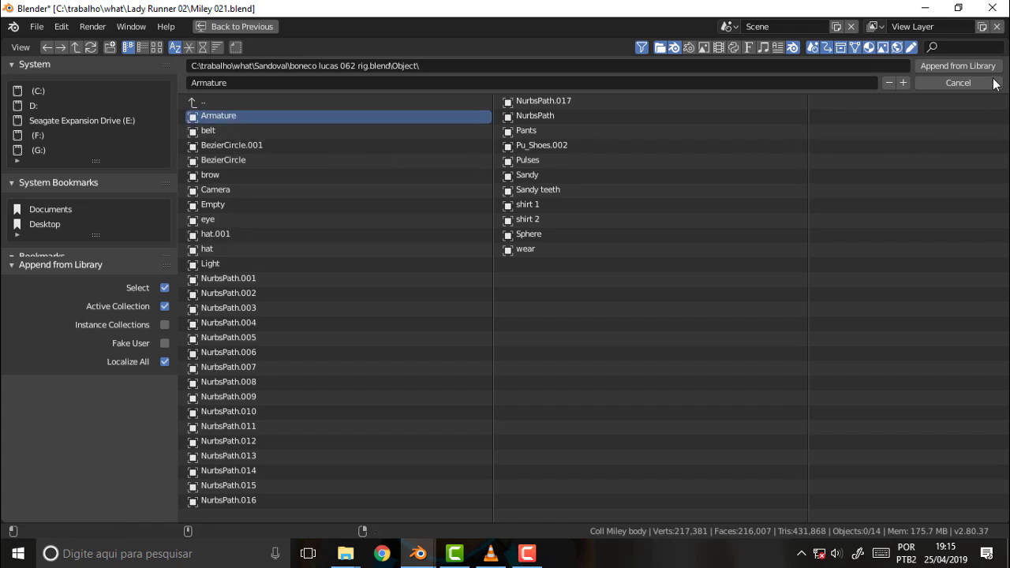
{"action": "left_click", "coordinate": [951, 67]}
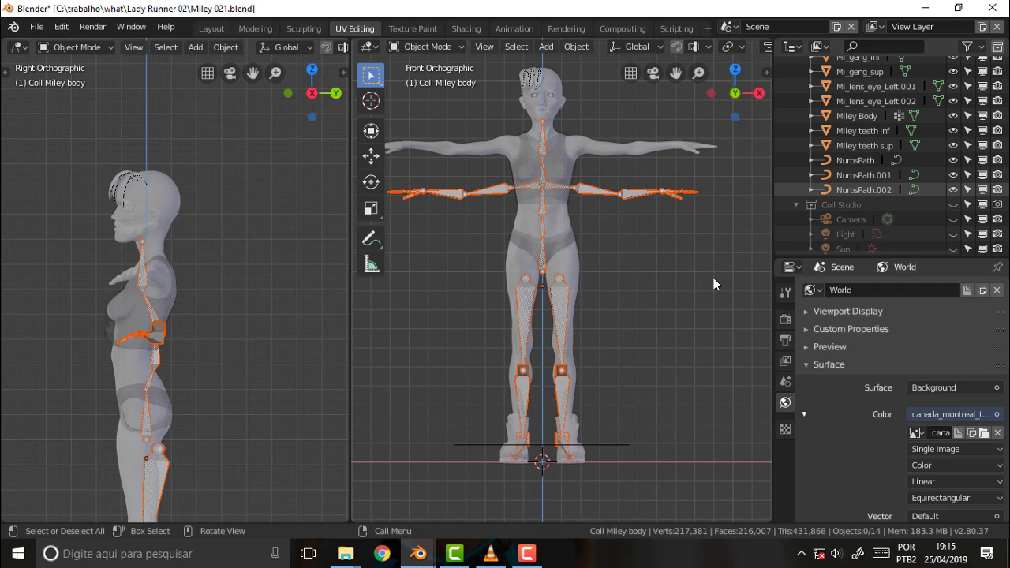
- Deselect the new rig, then select the Miley Body and the armature
{"action": "left_click", "coordinate": [666, 287]}
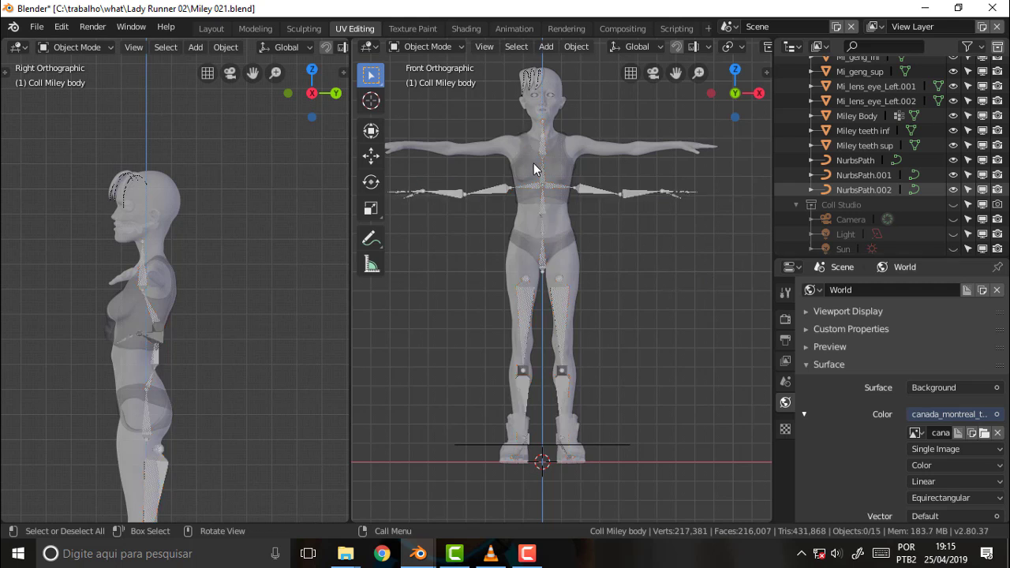
{"action": "left_click", "coordinate": [542, 263]}
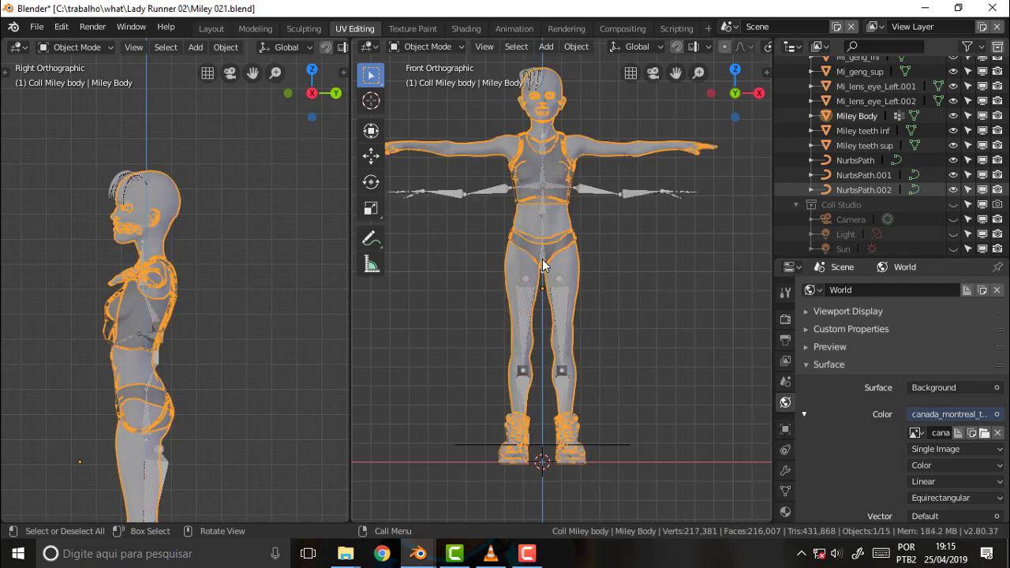
{"action": "left_click", "coordinate": [543, 267]}
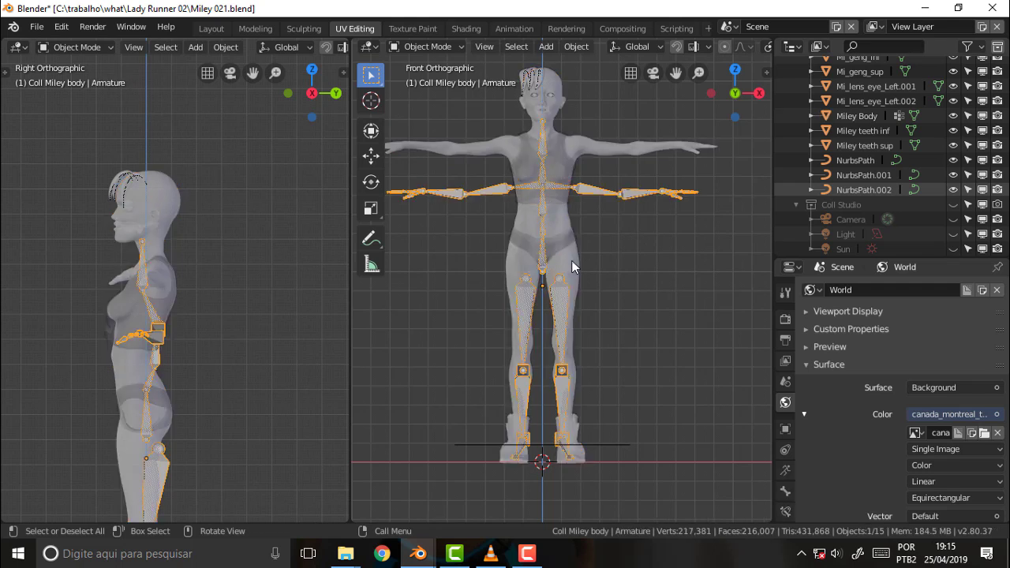
- In Edit Mode, raise the box-selected upper-body and arm bones 0.238 m along Z, then deselect all
{"action": "left_click", "coordinate": [463, 52]}
{"action": "left_click", "coordinate": [436, 83]}
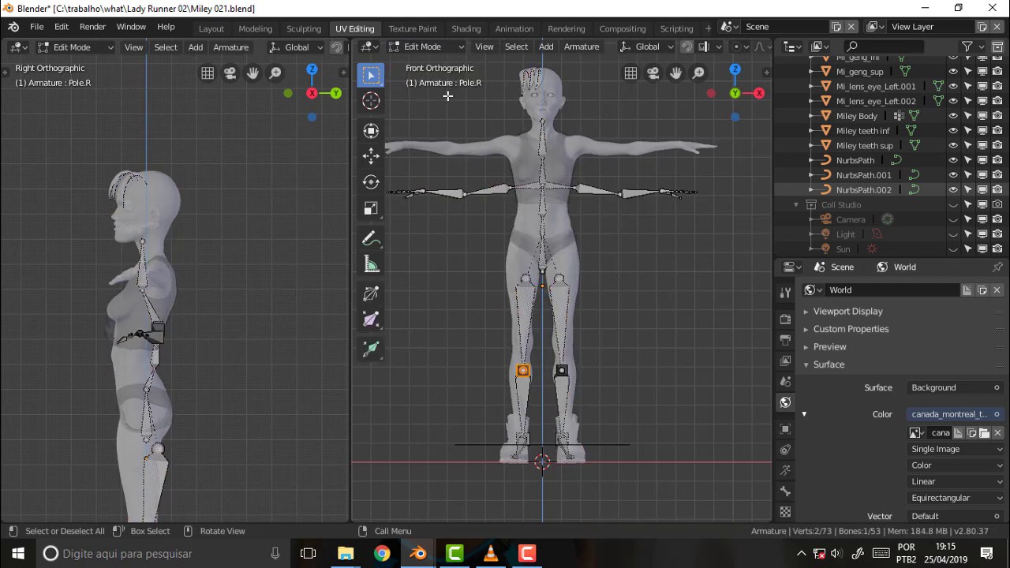
{"action": "scroll", "coordinate": [526, 157], "scroll_direction": "down", "scroll_amount": 1}
{"action": "scroll", "coordinate": [534, 156], "scroll_direction": "up", "scroll_amount": 1}
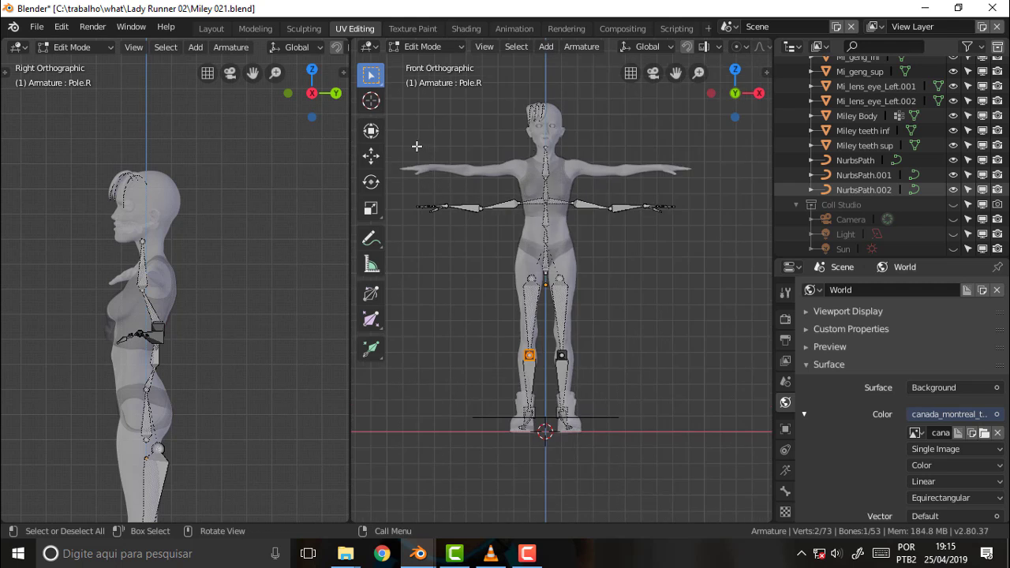
{"action": "left_click_drag", "start_coordinate": [416, 146], "coordinate": [679, 273]}
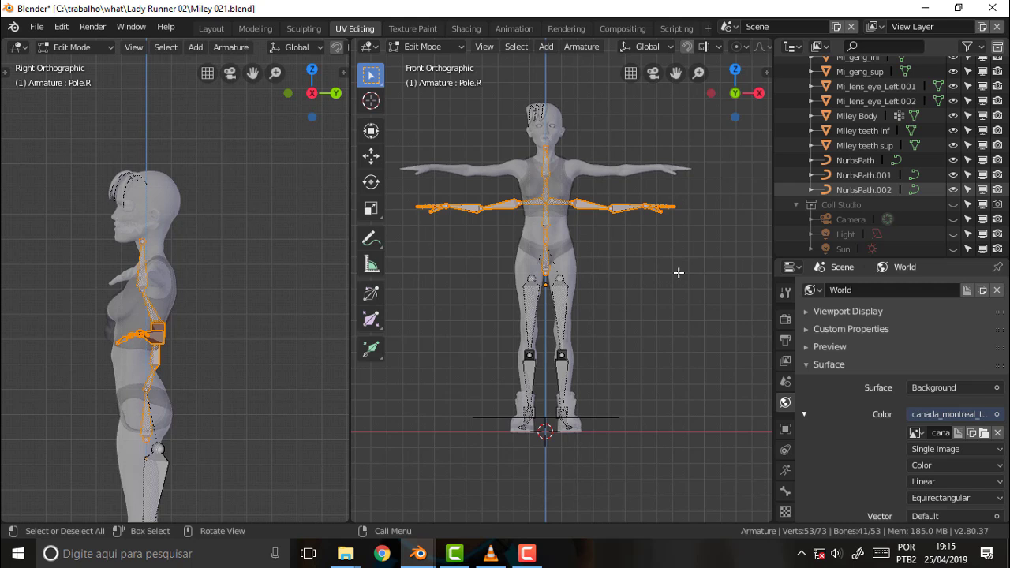
{"action": "key", "text": "g"}
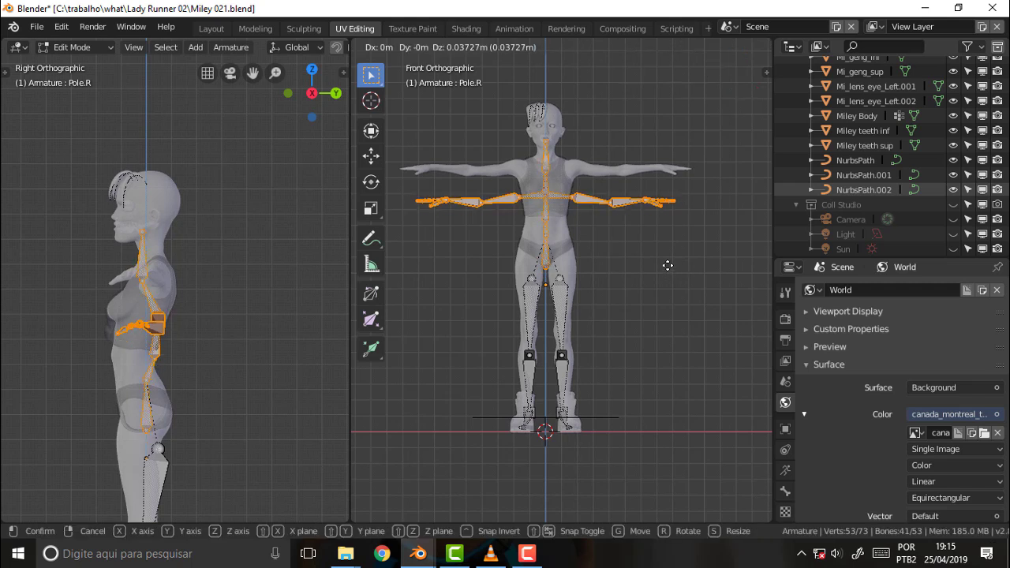
{"action": "key", "text": "z"}
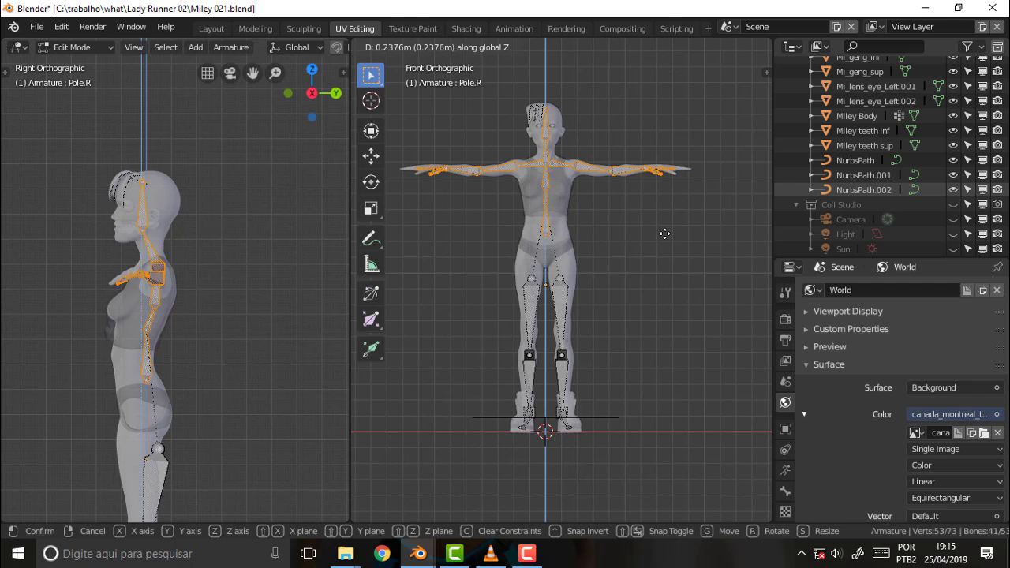
{"action": "left_click", "coordinate": [665, 234]}
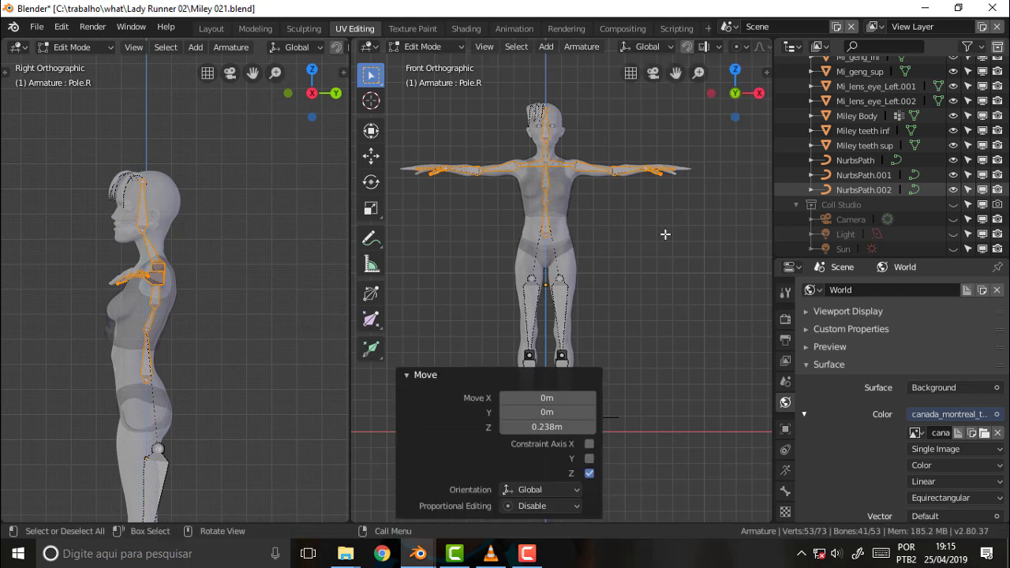
{"action": "key", "text": "alt+a"}
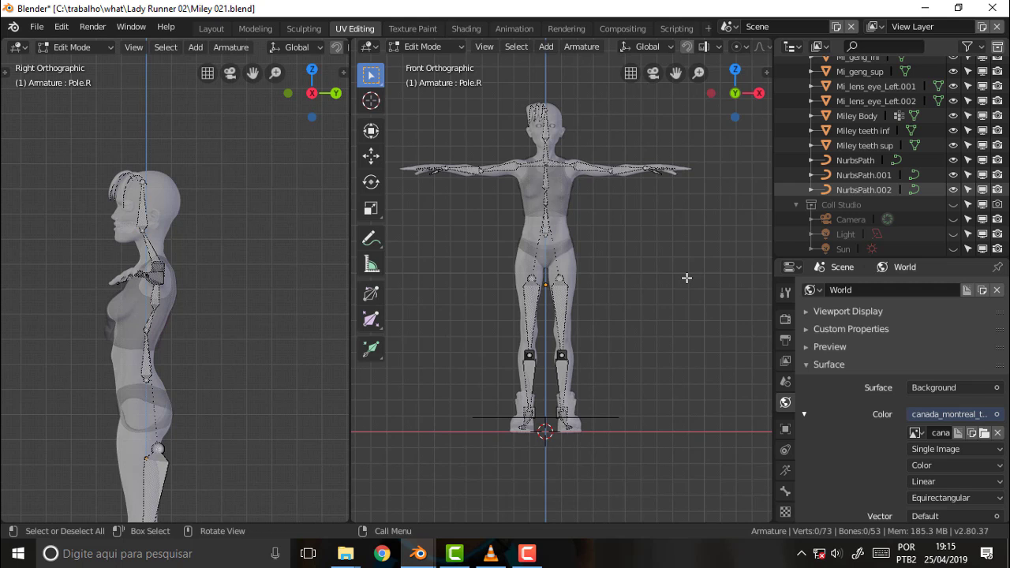
- Move the head bone's tip joint straight up to the top of the skull
{"action": "left_click", "coordinate": [143, 182]}
{"action": "key", "text": "g"}
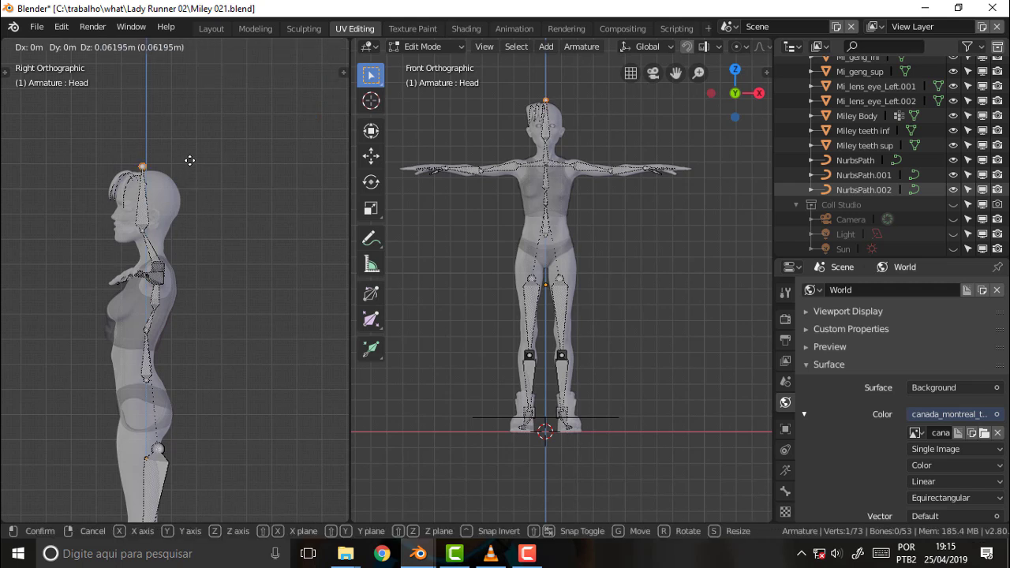
{"action": "key", "text": "z"}
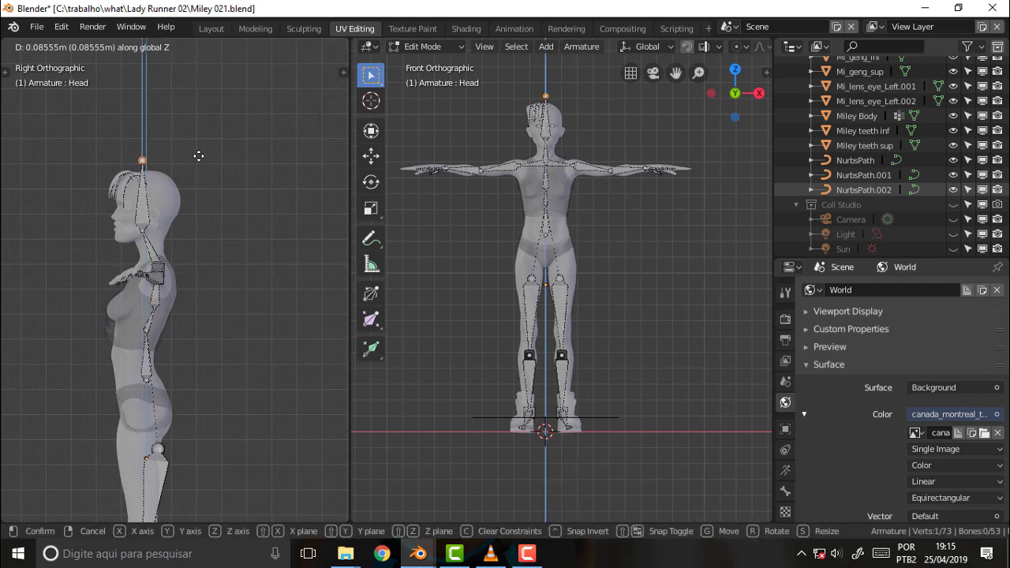
{"action": "left_click", "coordinate": [199, 165]}
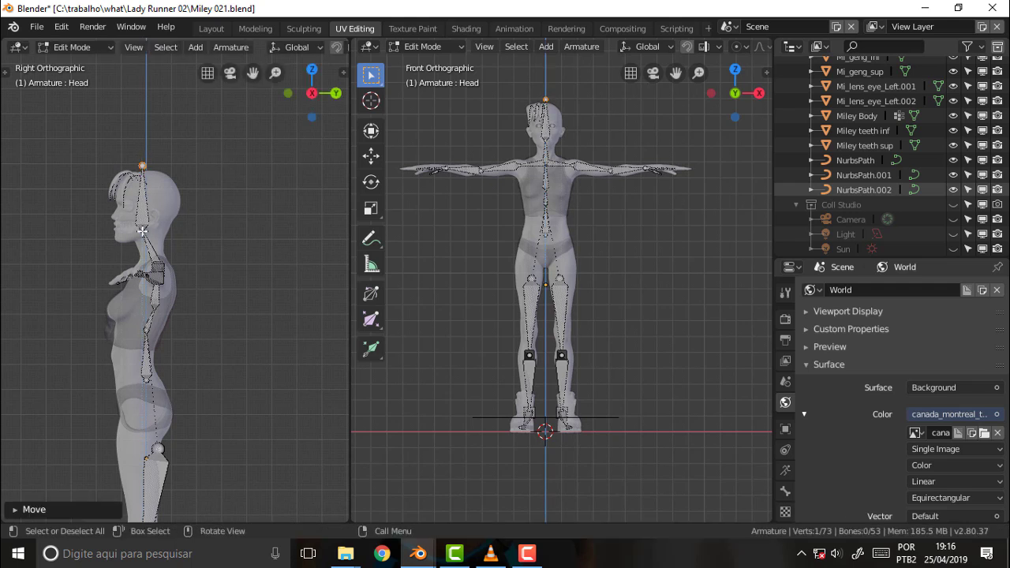
- Nudge the neck joint about 0.035 m along Y to fit the head
{"action": "left_click", "coordinate": [142, 230]}
{"action": "key", "text": "g"}
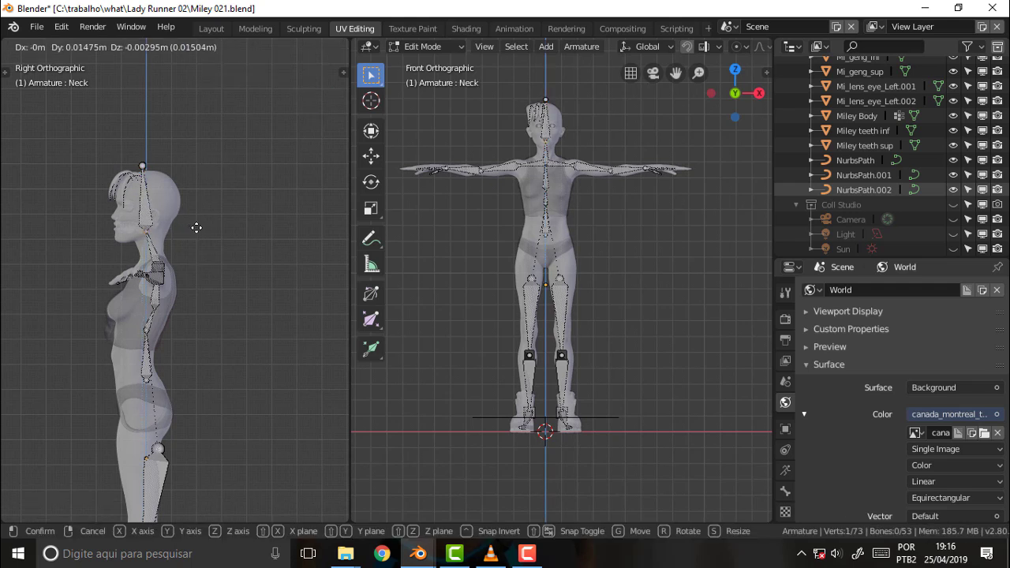
{"action": "key", "text": "y"}
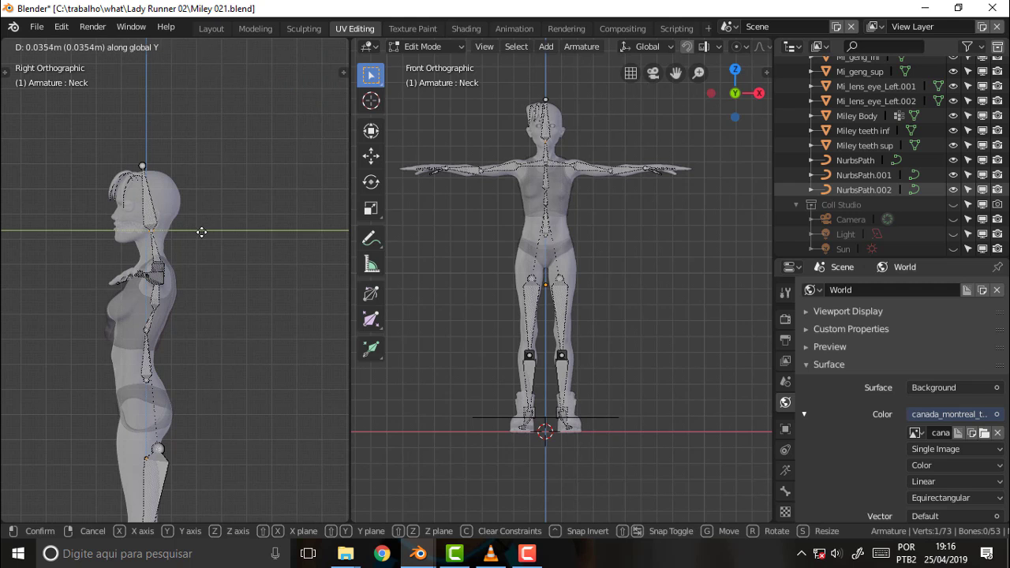
{"action": "left_click", "coordinate": [198, 232]}
- Reselect the head tip, then select both the left and right thigh joints
{"action": "left_click", "coordinate": [143, 165]}
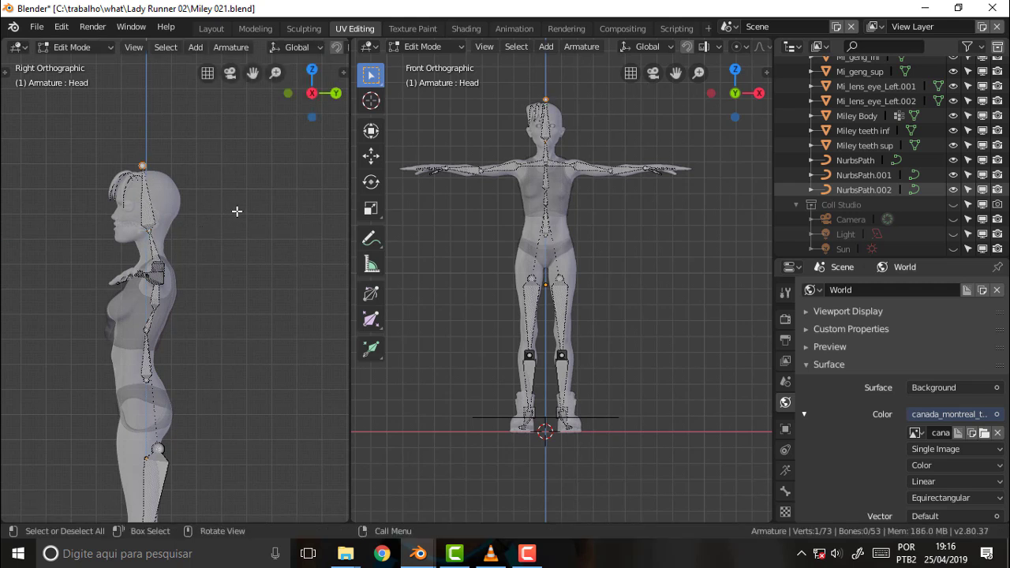
{"action": "left_click", "coordinate": [561, 283]}
{"action": "left_click", "coordinate": [531, 282], "text": "shift"}
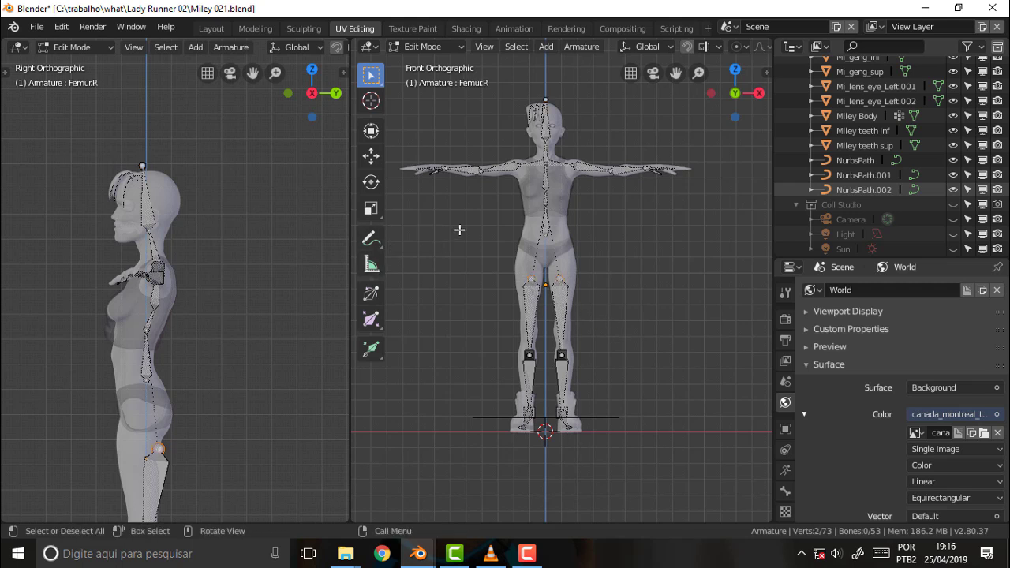
- Raise FemurL, FemurR, Pole.L and Pole.R 0.199 m along Z
{"action": "middle_click_drag", "start_coordinate": [649, 240], "coordinate": [574, 382]}
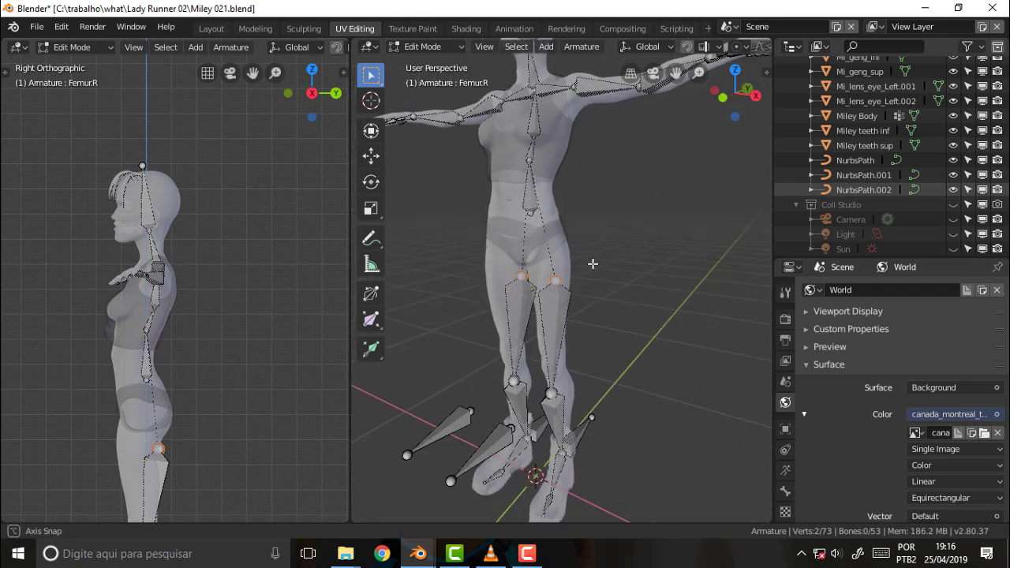
{"action": "left_click", "coordinate": [552, 391], "text": "shift"}
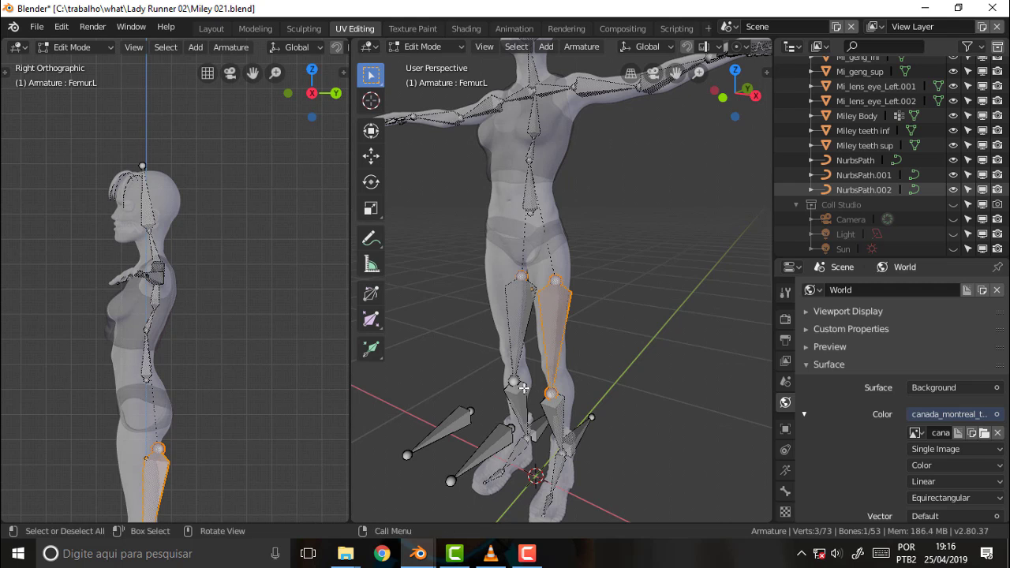
{"action": "left_click", "coordinate": [513, 382], "text": "shift"}
{"action": "left_click", "coordinate": [503, 437], "text": "shift"}
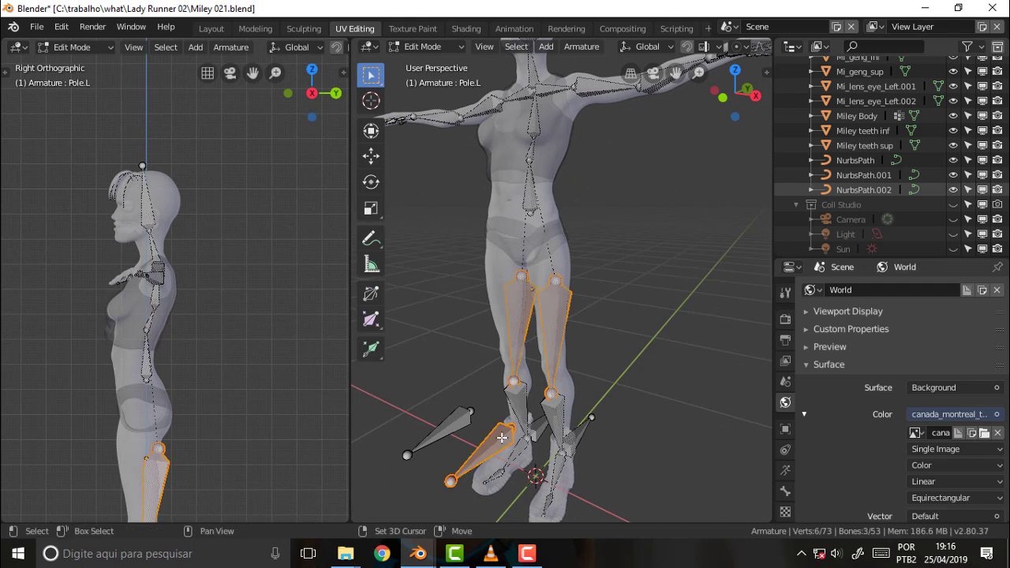
{"action": "left_click", "coordinate": [450, 427], "text": "shift"}
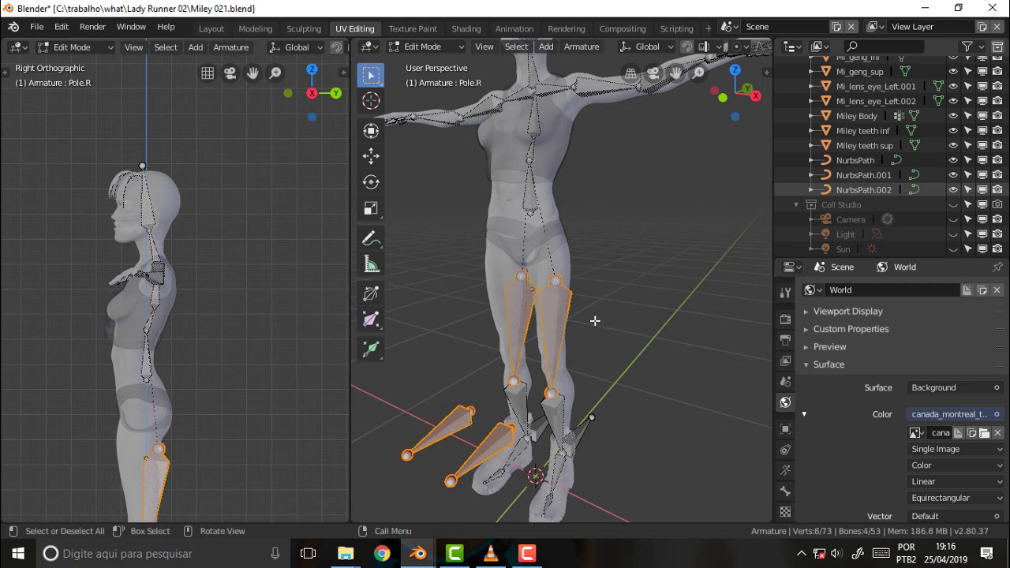
{"action": "key", "text": "g"}
{"action": "key", "text": "z"}
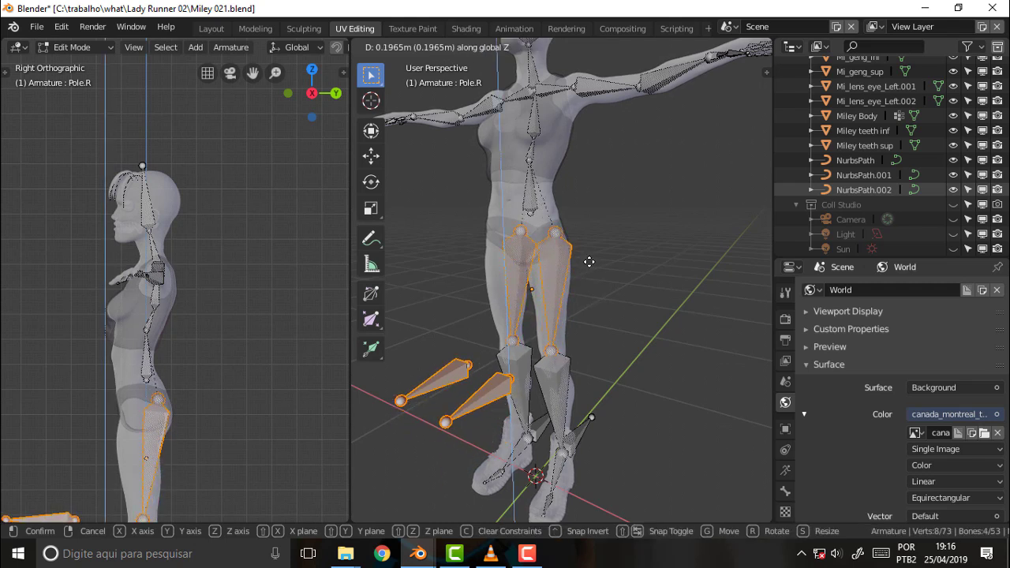
{"action": "left_click", "coordinate": [486, 267]}
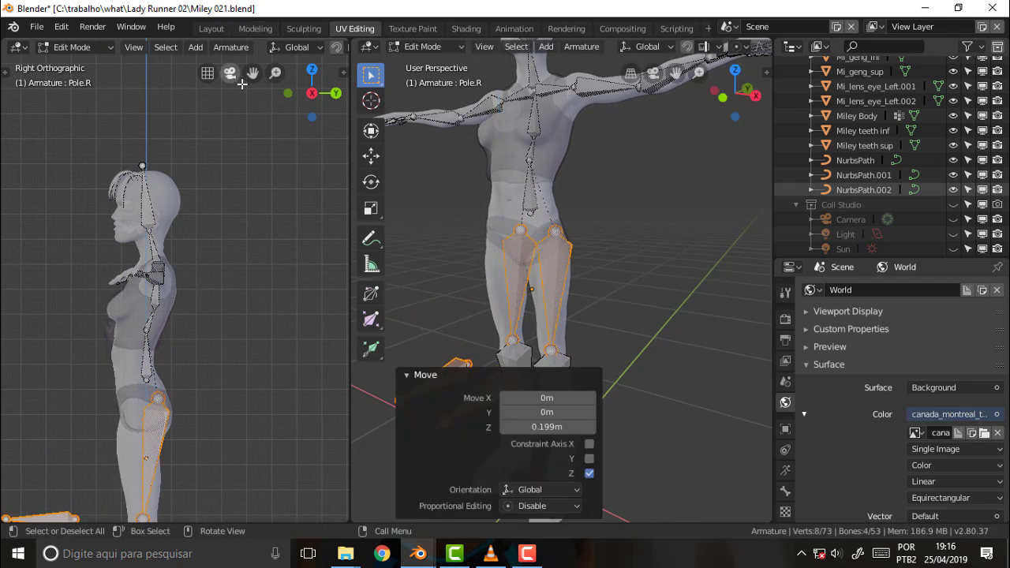
- Deselect the leg bones and orbit around the model to check their fit
{"action": "left_click_drag", "start_coordinate": [254, 72], "coordinate": [249, 228]}
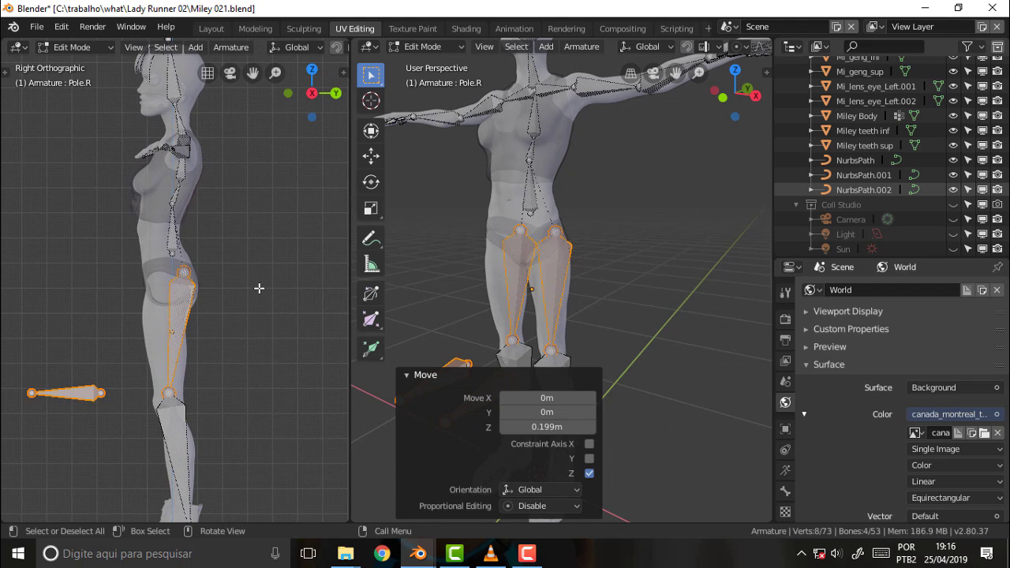
{"action": "scroll", "coordinate": [577, 246], "scroll_direction": "down", "scroll_amount": 2}
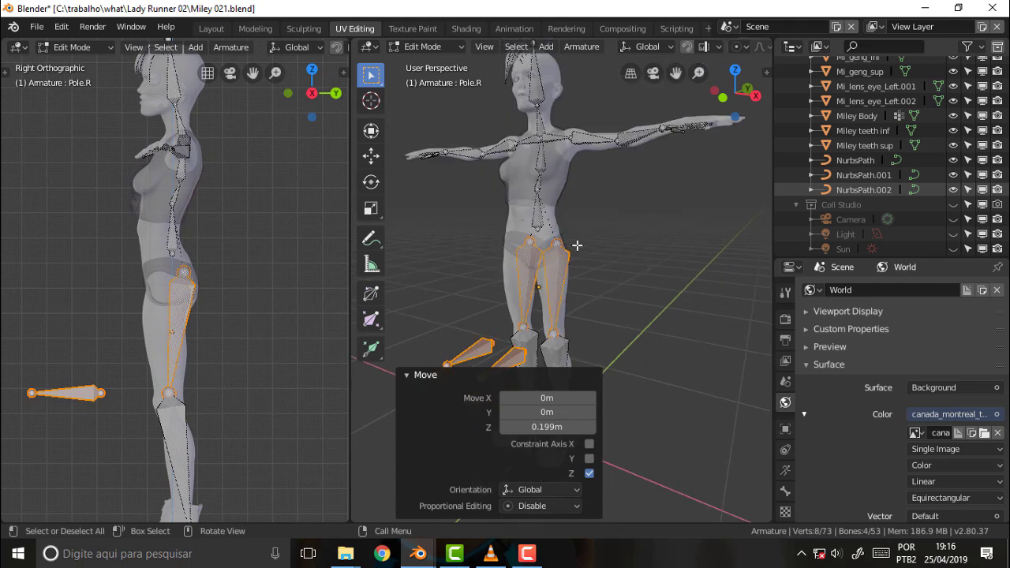
{"action": "left_click", "coordinate": [624, 239]}
{"action": "middle_click_drag", "start_coordinate": [629, 237], "coordinate": [531, 202]}
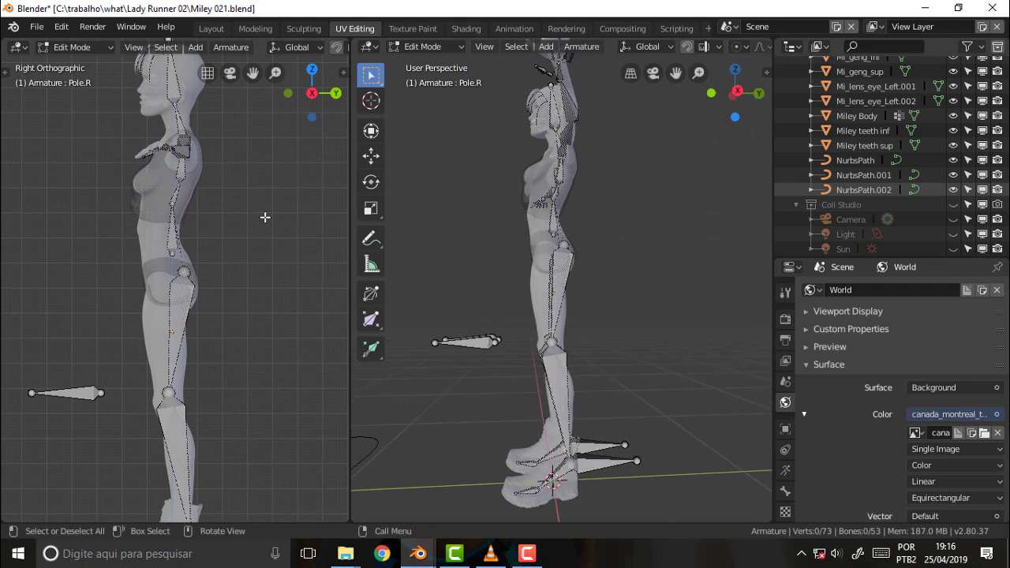
{"action": "scroll", "coordinate": [427, 241], "scroll_direction": "down", "scroll_amount": 2}
{"action": "scroll", "coordinate": [427, 242], "scroll_direction": "up", "scroll_amount": 2}
{"action": "scroll", "coordinate": [436, 244], "scroll_direction": "up", "scroll_amount": 2}
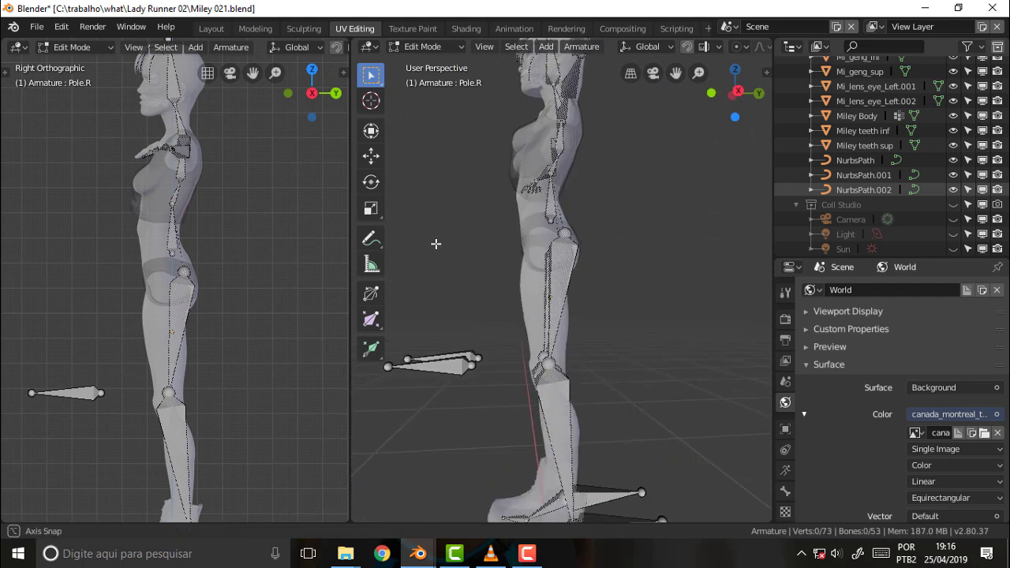
{"action": "middle_click_drag", "start_coordinate": [436, 244], "coordinate": [657, 143]}
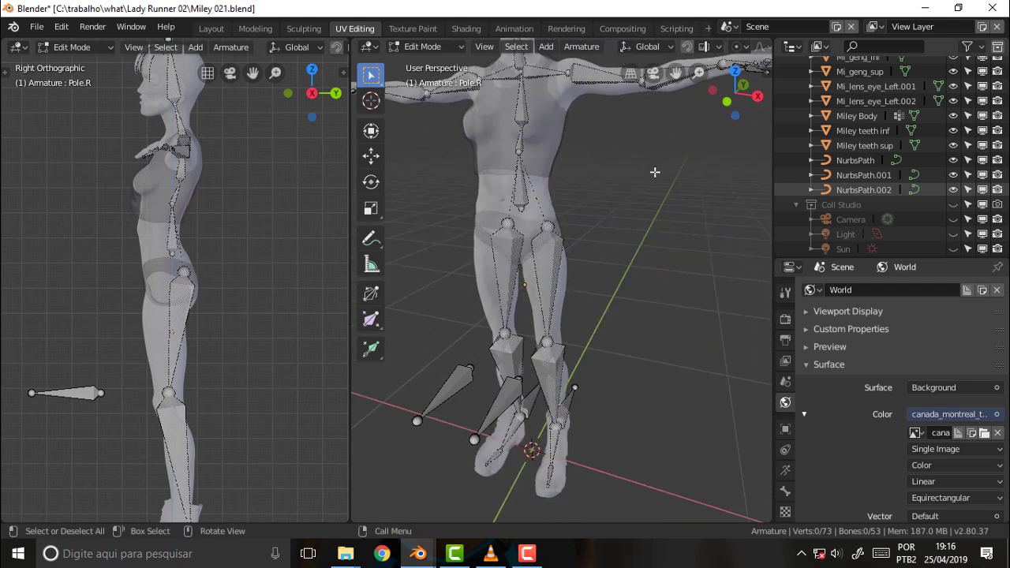
{"action": "scroll", "coordinate": [654, 155], "scroll_direction": "up", "scroll_amount": 2}
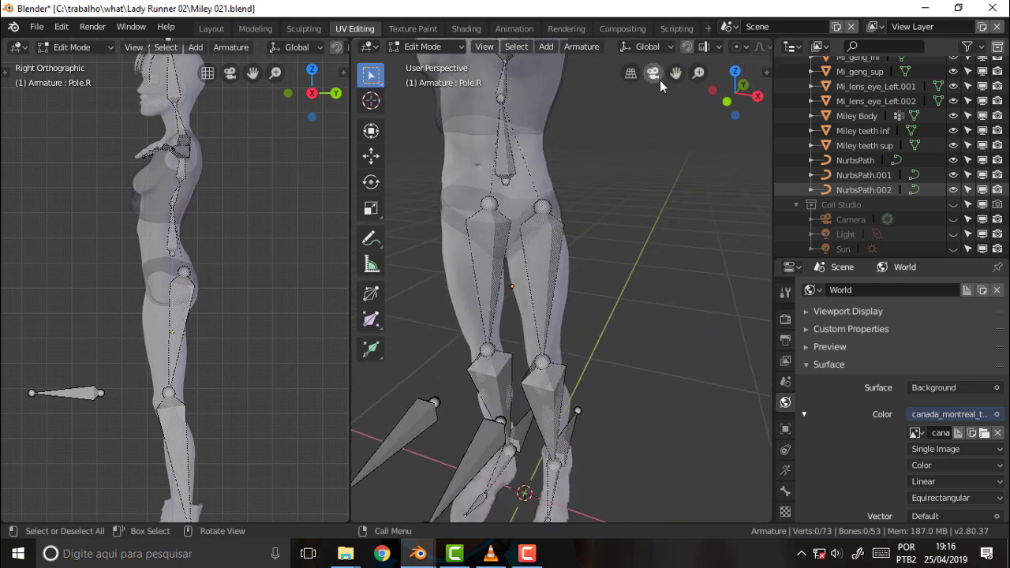
- Shift the Toe.L and Toe.R bones along Y to sit inside the boots
{"action": "left_click_drag", "start_coordinate": [676, 72], "coordinate": [564, 390]}
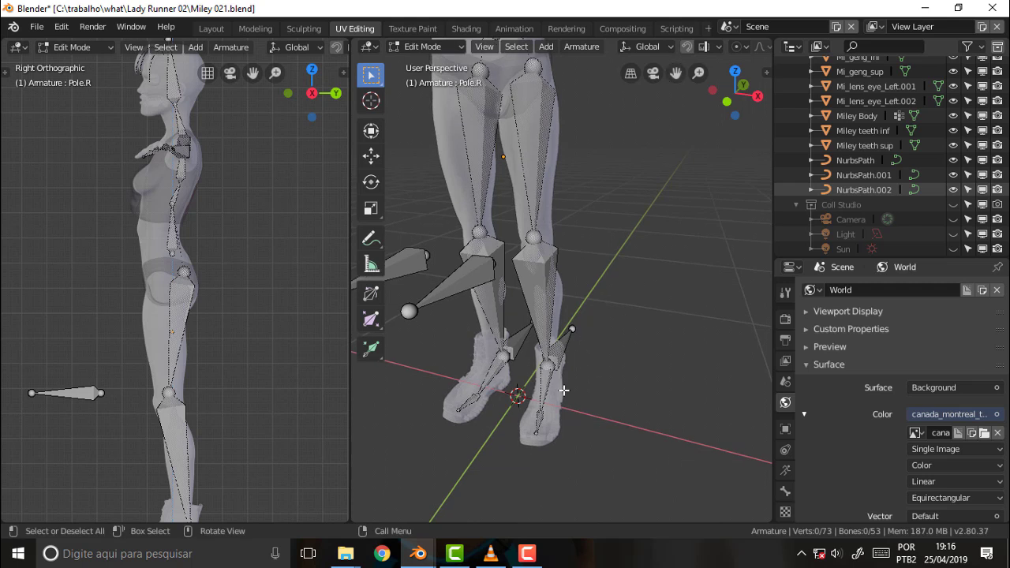
{"action": "left_click", "coordinate": [540, 414]}
{"action": "left_click", "coordinate": [537, 434]}
{"action": "left_click", "coordinate": [469, 403], "text": "shift"}
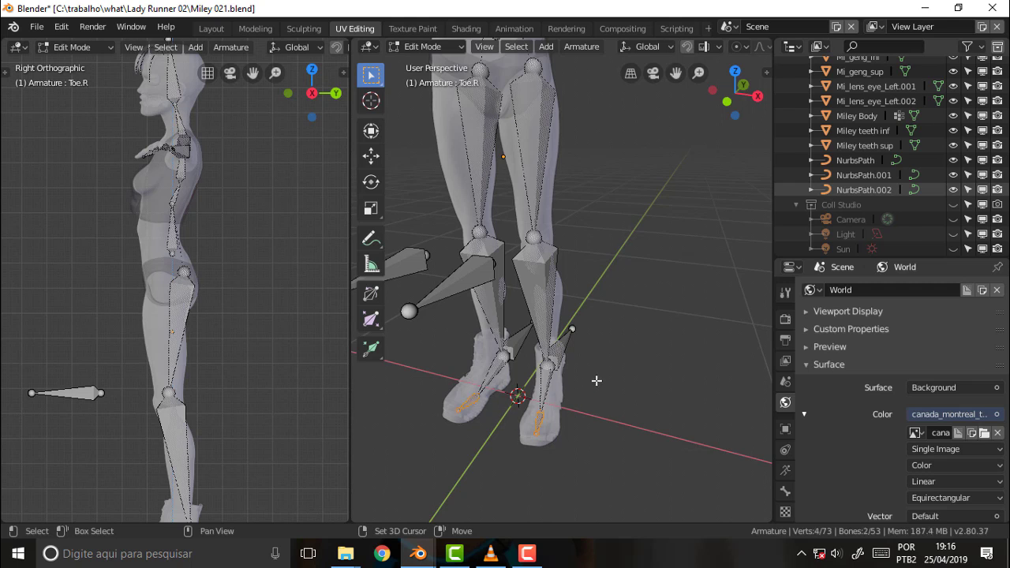
{"action": "key", "text": "g"}
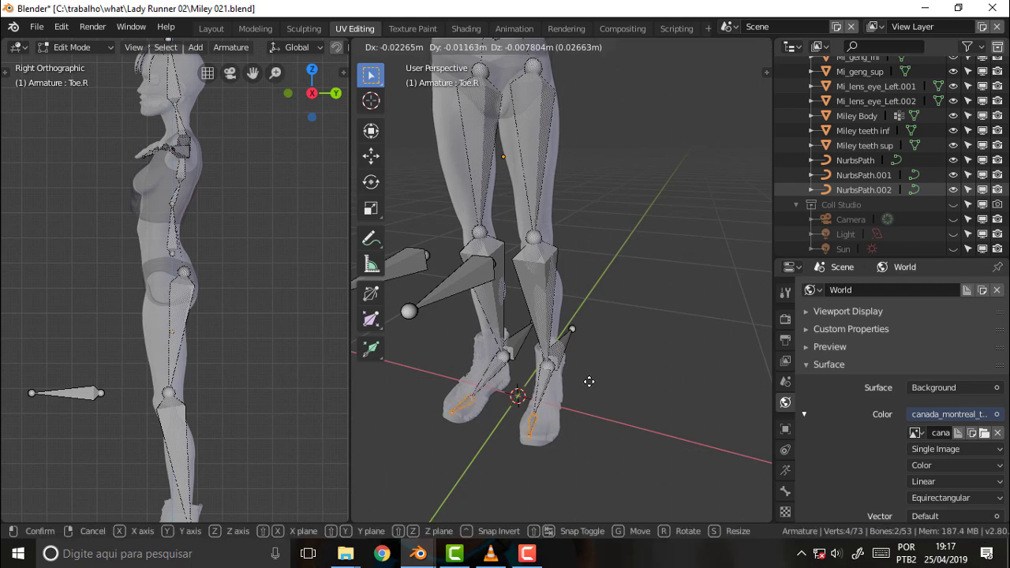
{"action": "key", "text": "y"}
{"action": "left_click", "coordinate": [579, 390]}
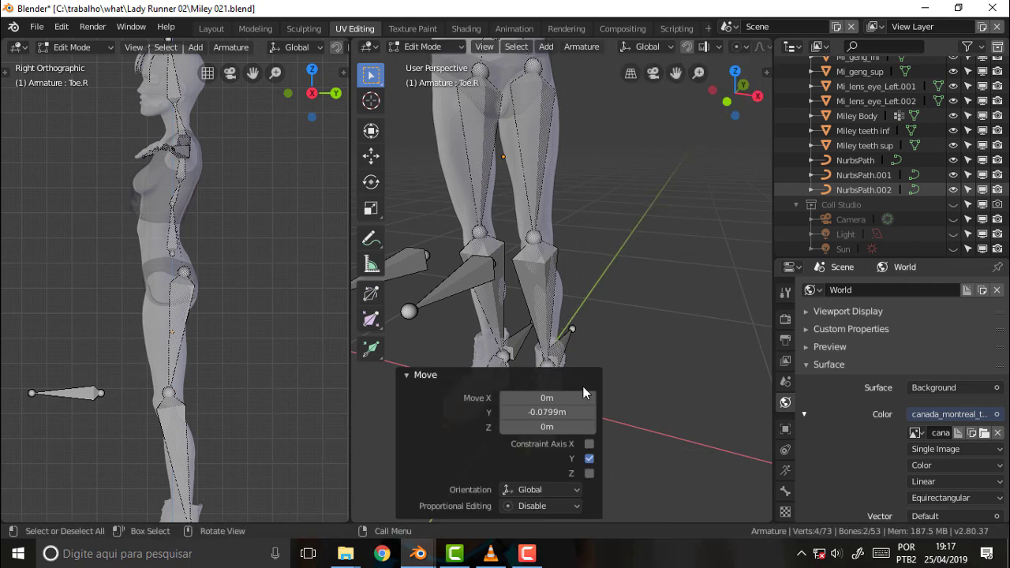
{"action": "left_click", "coordinate": [667, 308]}
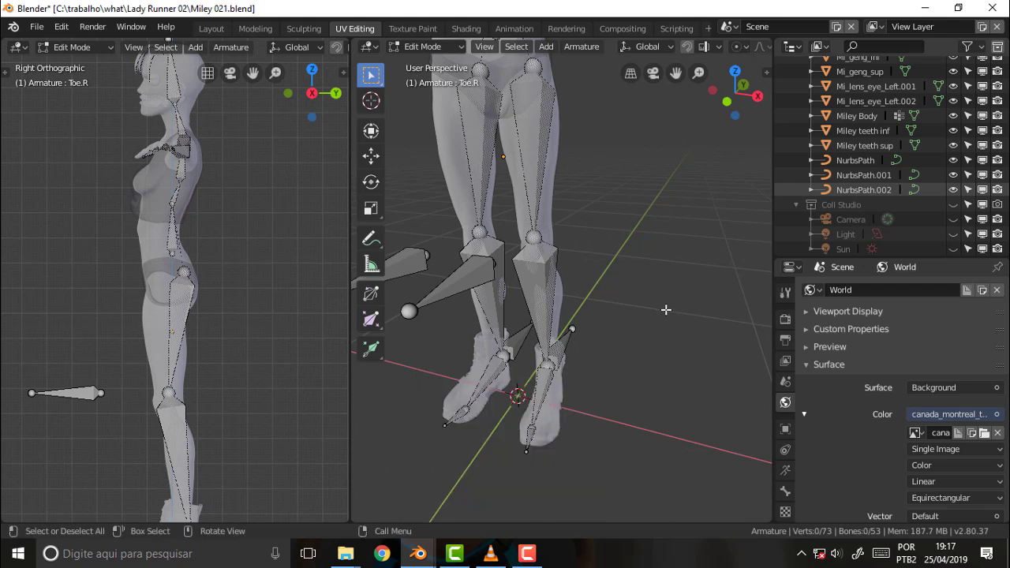
- Nudge the left foot joint and the left toe tip into place
{"action": "mouse_move", "coordinate": [667, 308]}
{"action": "middle_mouse_down"}
{"action": "mouse_move", "coordinate": [541, 249]}
{"action": "mouse_move", "coordinate": [696, 287]}
{"action": "middle_mouse_up"}
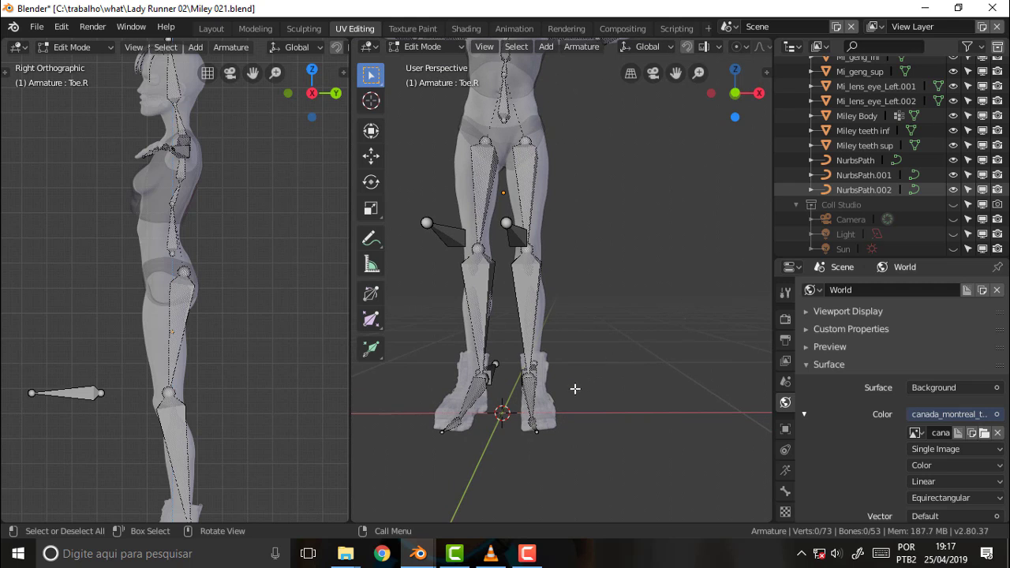
{"action": "left_click", "coordinate": [535, 423]}
{"action": "key", "text": "g"}
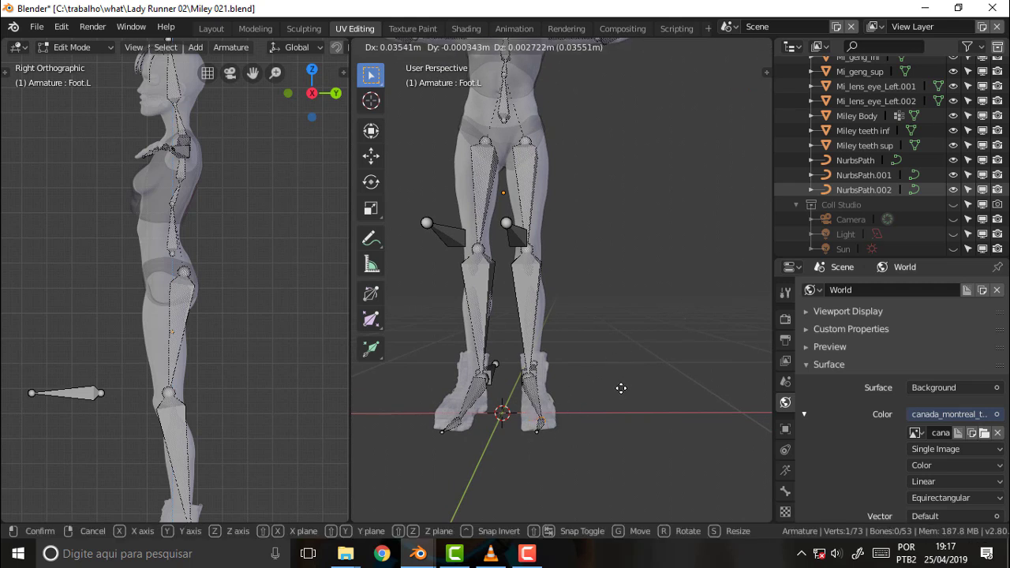
{"action": "left_click", "coordinate": [619, 389]}
{"action": "left_click", "coordinate": [575, 424]}
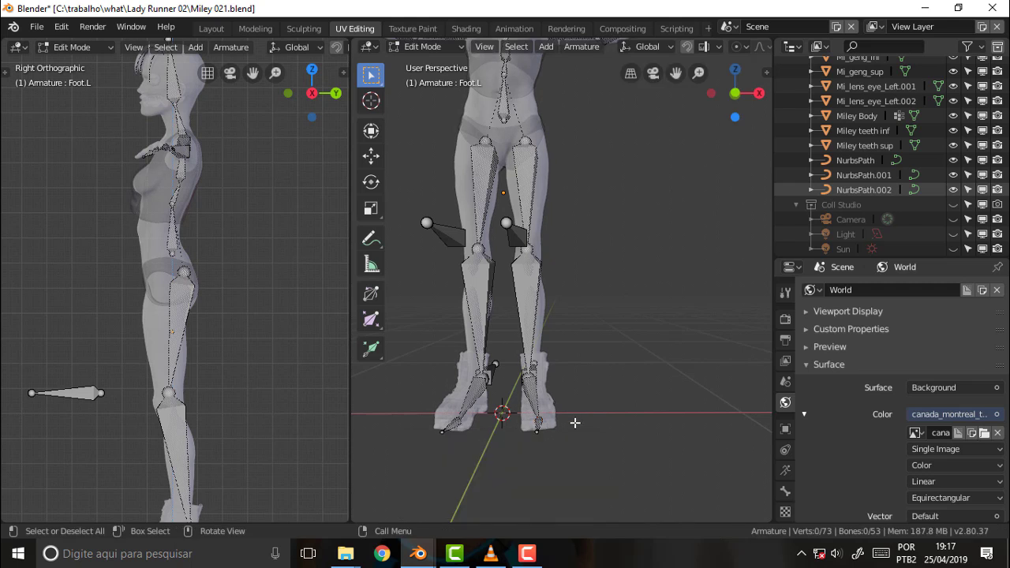
{"action": "left_click", "coordinate": [536, 433]}
{"action": "key", "text": "g"}
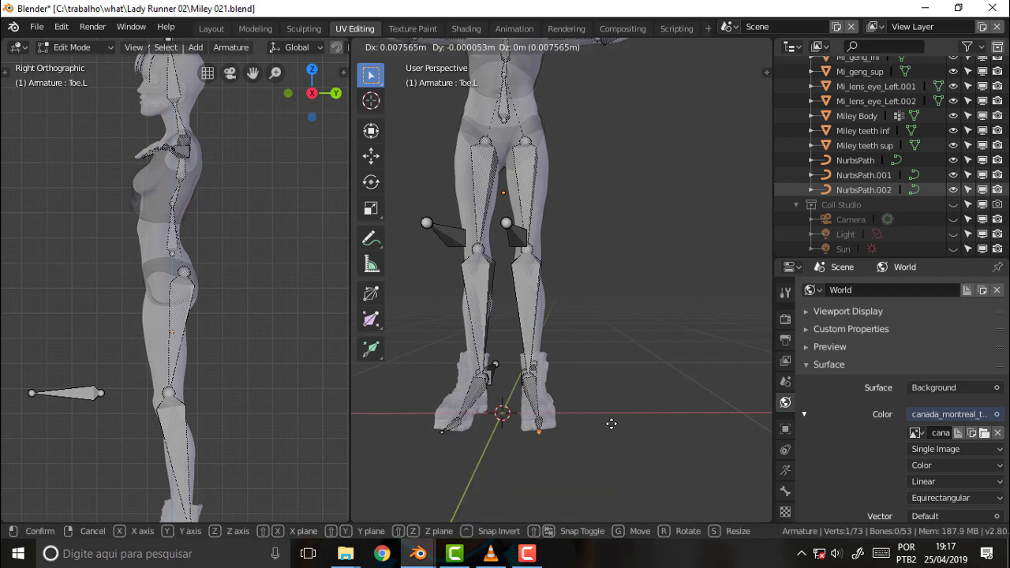
{"action": "left_click", "coordinate": [612, 424]}
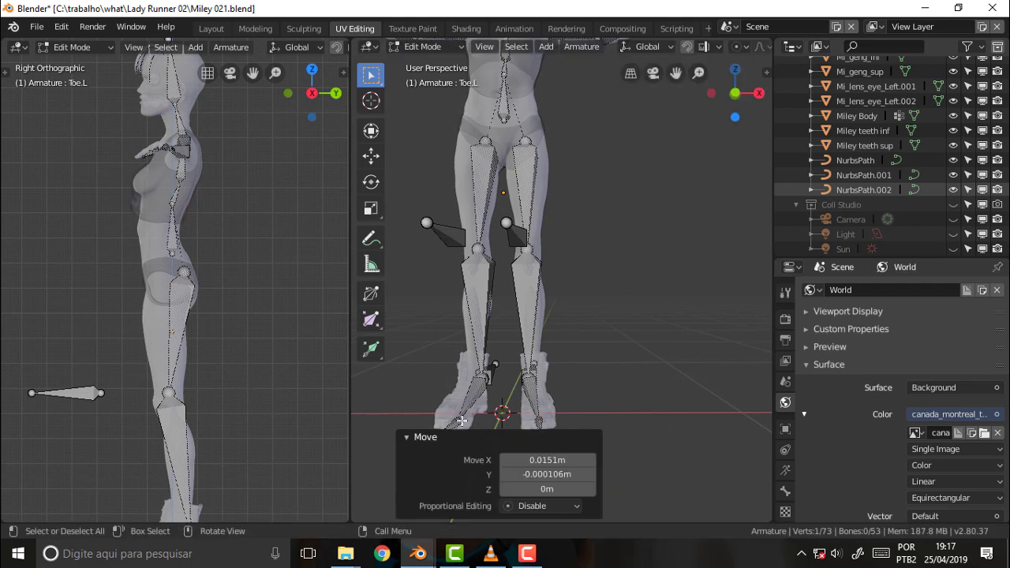
- Move the Foot.R joint about -0.0163 m on X and 0.00126 m on Y, then select the right toe joint
{"action": "left_click", "coordinate": [462, 421]}
{"action": "middle_click_drag", "start_coordinate": [638, 350], "coordinate": [653, 374]}
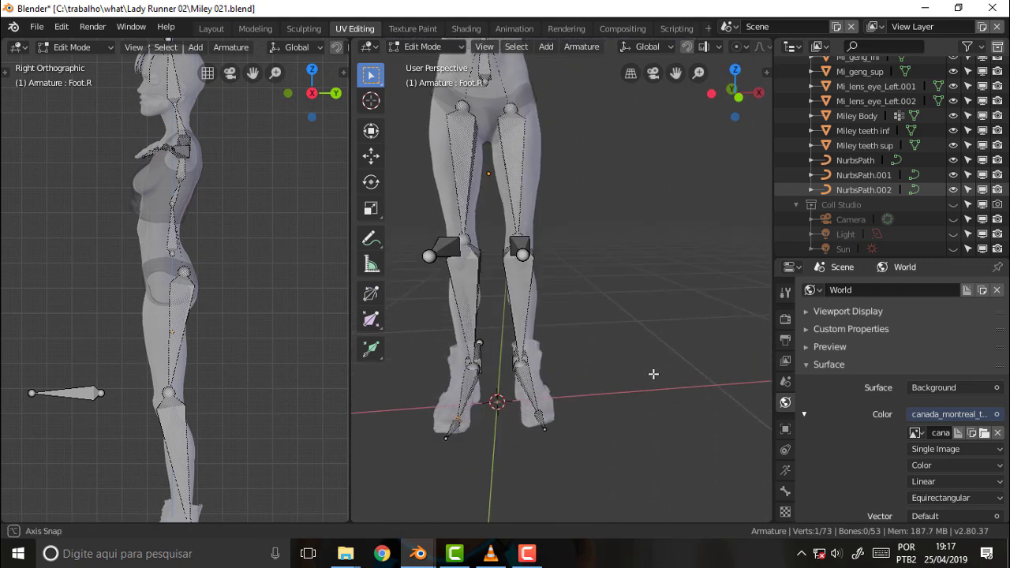
{"action": "middle_click_drag", "start_coordinate": [553, 388], "coordinate": [551, 431]}
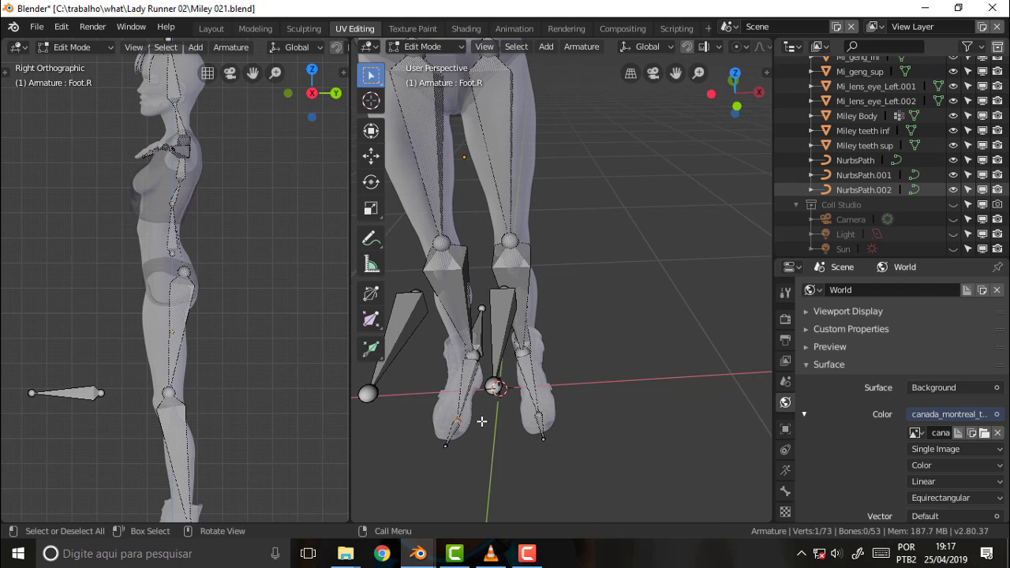
{"action": "key", "text": "g"}
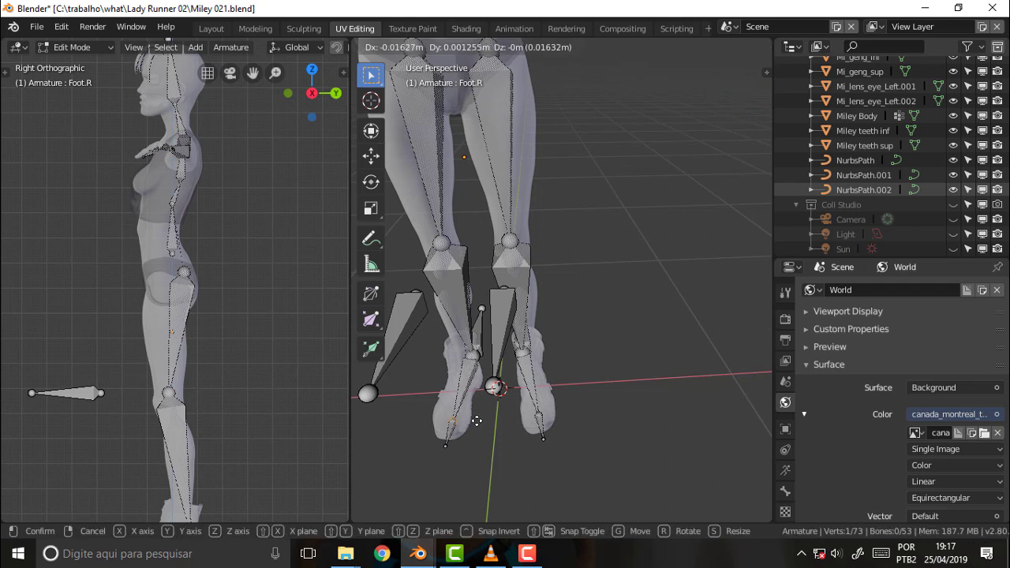
{"action": "left_click", "coordinate": [477, 421]}
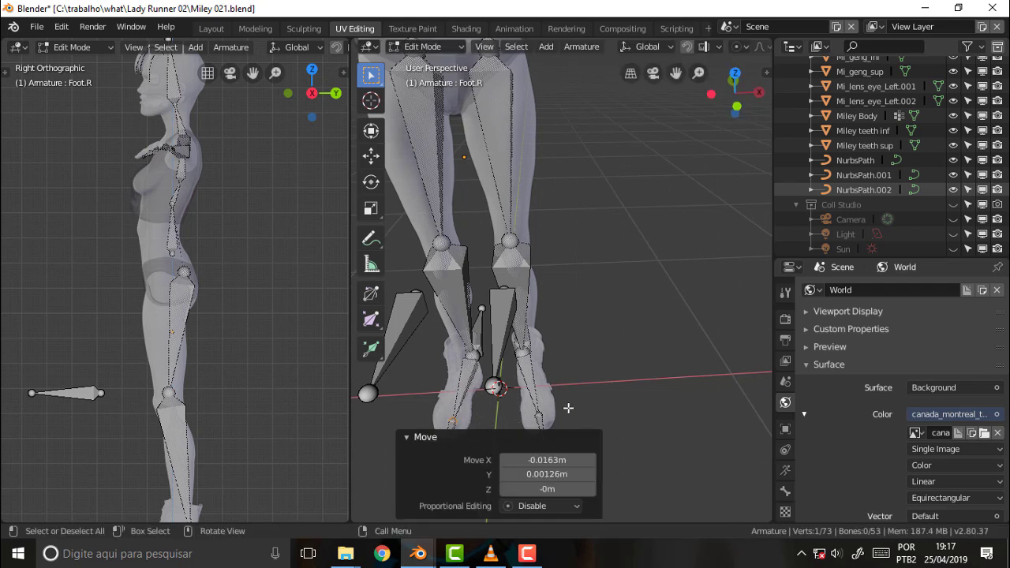
{"action": "left_click", "coordinate": [635, 385]}
{"action": "left_click", "coordinate": [444, 447]}
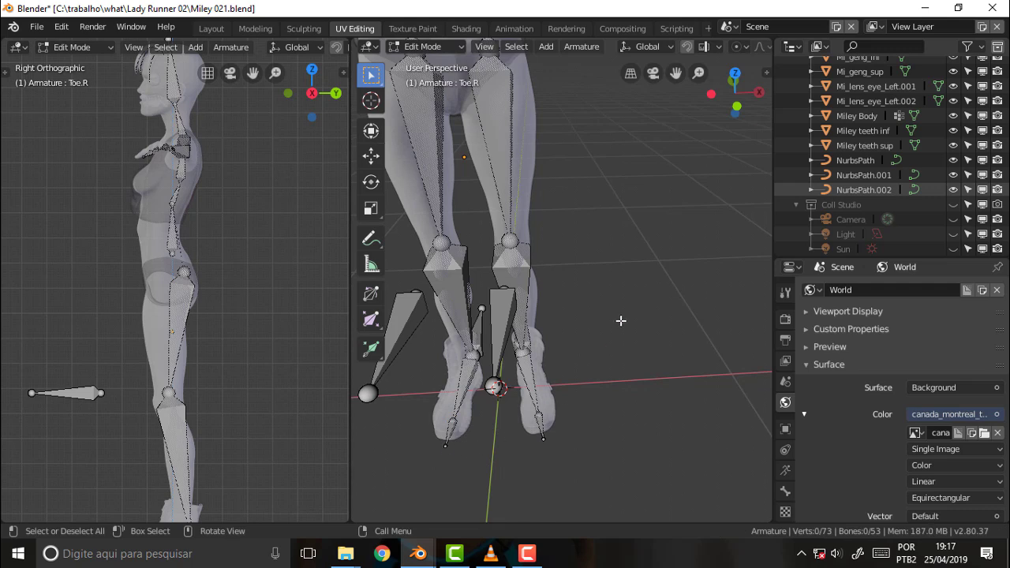
{"action": "middle_click_drag", "start_coordinate": [622, 329], "coordinate": [580, 373]}
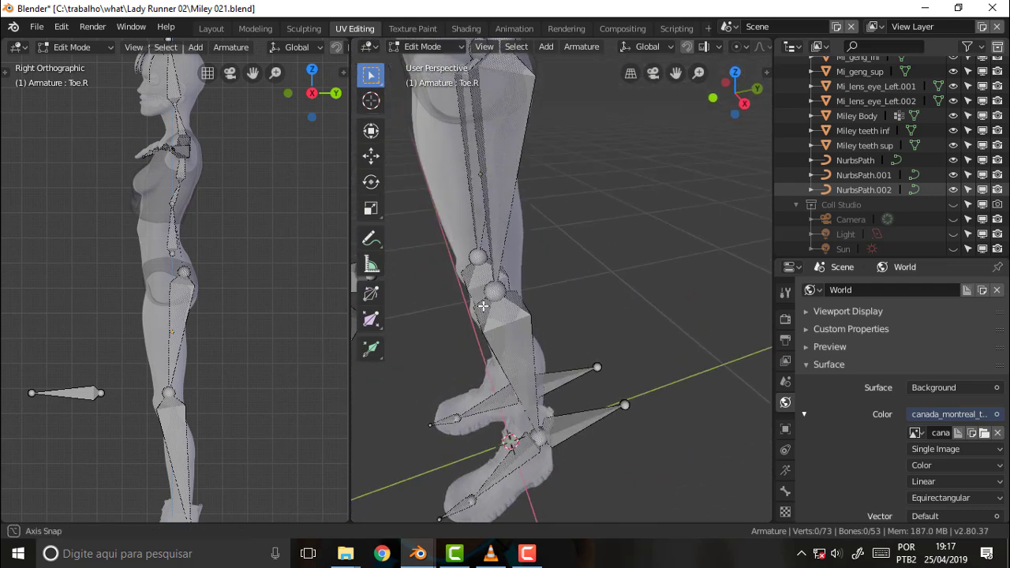
- Bring the outstretched arm into view and box-select all its arm and hand bones
{"action": "middle_click_drag", "start_coordinate": [581, 374], "coordinate": [587, 240]}
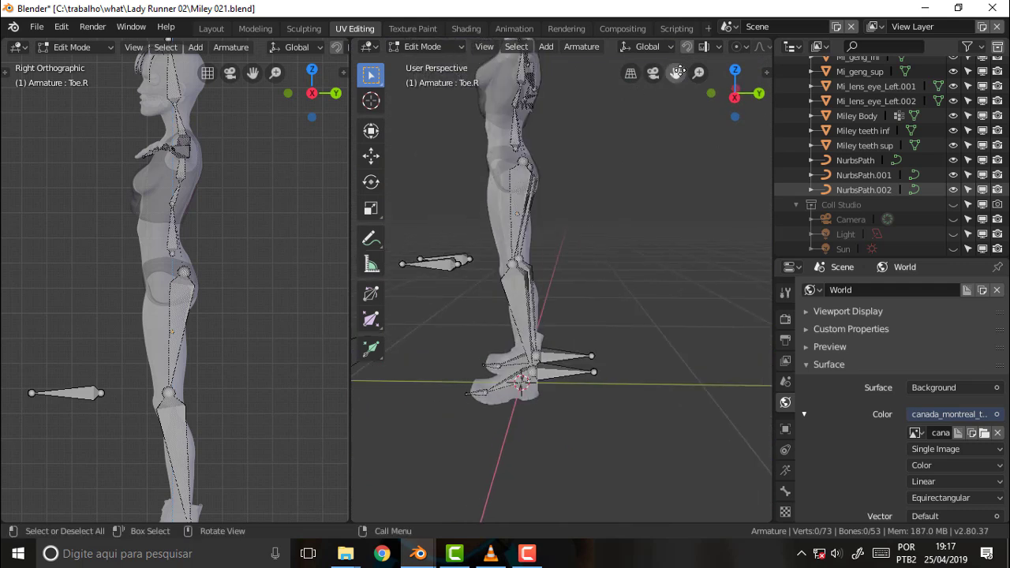
{"action": "left_click_drag", "start_coordinate": [676, 73], "coordinate": [666, 120]}
{"action": "middle_click_drag", "start_coordinate": [666, 119], "coordinate": [429, 197]}
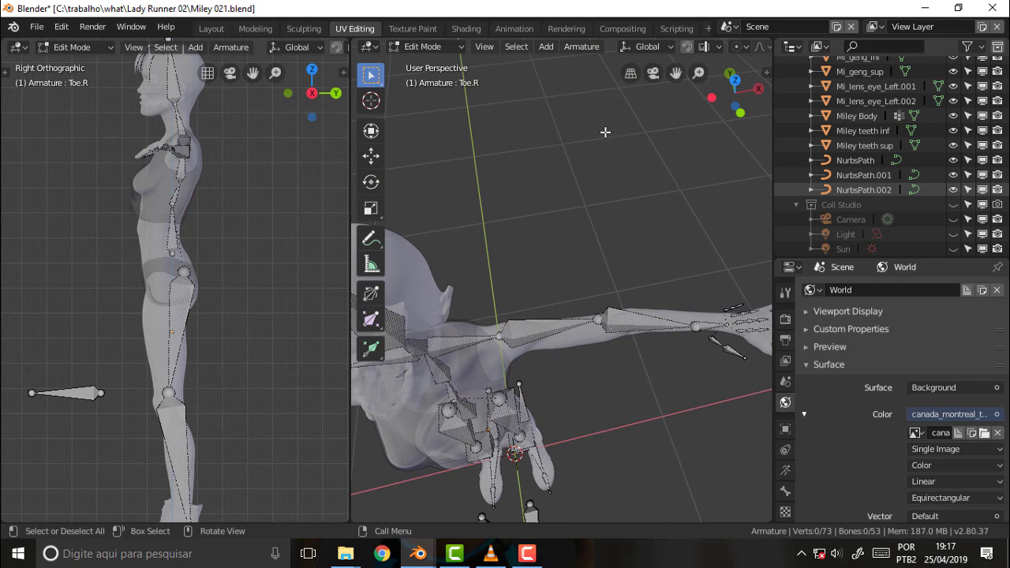
{"action": "left_click_drag", "start_coordinate": [676, 72], "coordinate": [608, 40]}
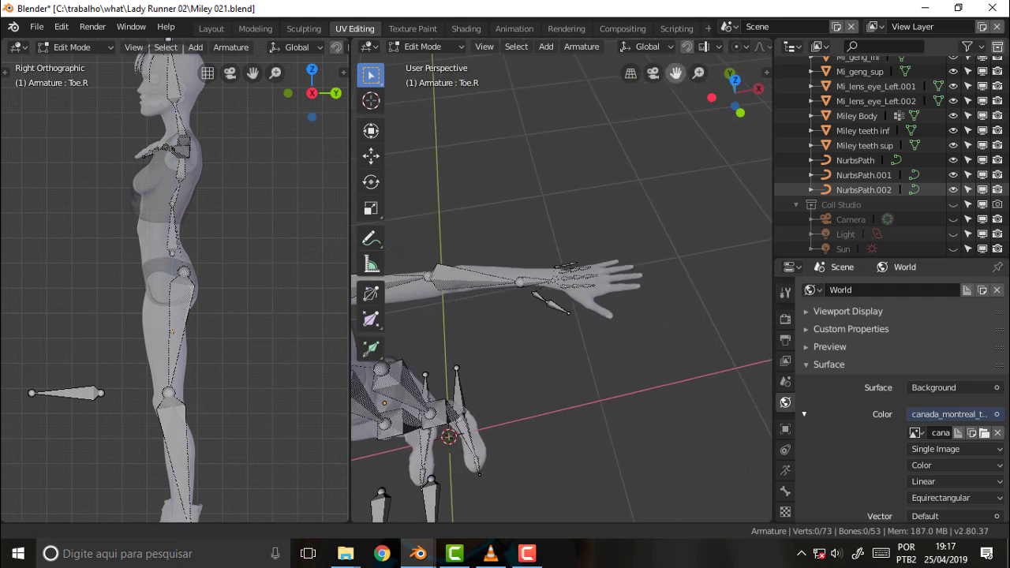
{"action": "left_click_drag", "start_coordinate": [675, 73], "coordinate": [477, 271]}
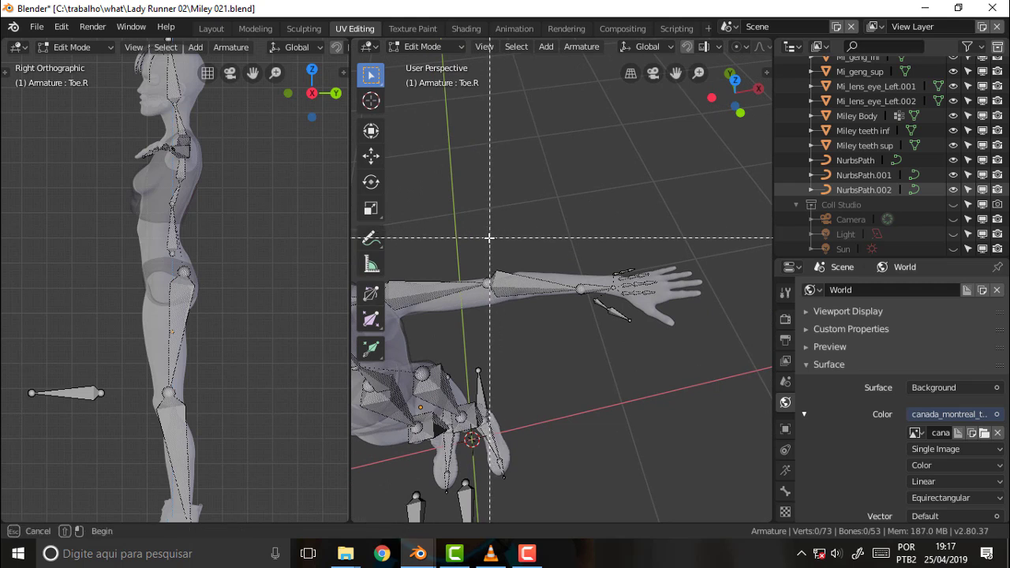
{"action": "left_click_drag", "start_coordinate": [474, 227], "coordinate": [712, 334]}
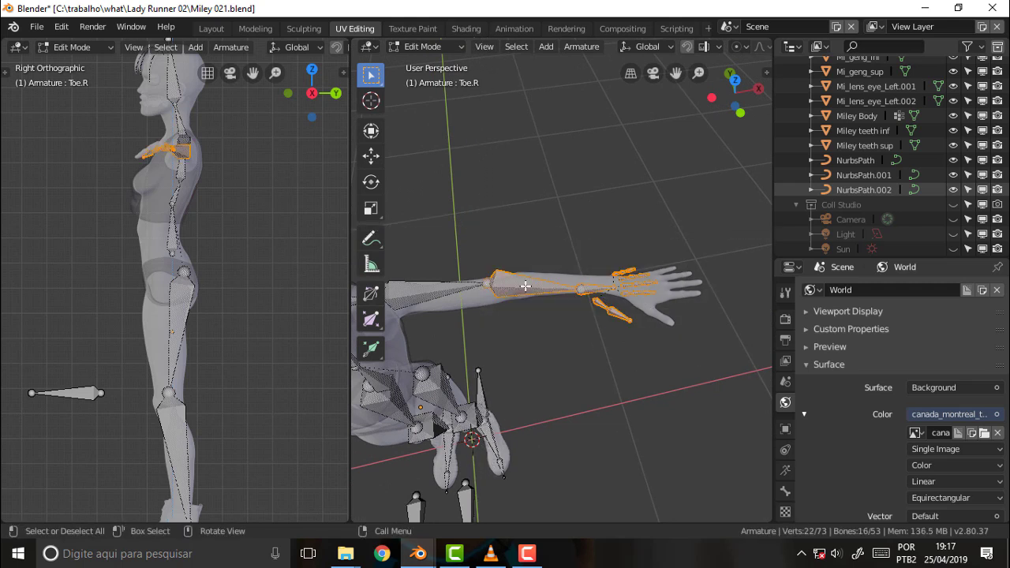
- Shift the arm and hand bones 0.0781 m along X, then slightly along Y
{"action": "key", "text": "g"}
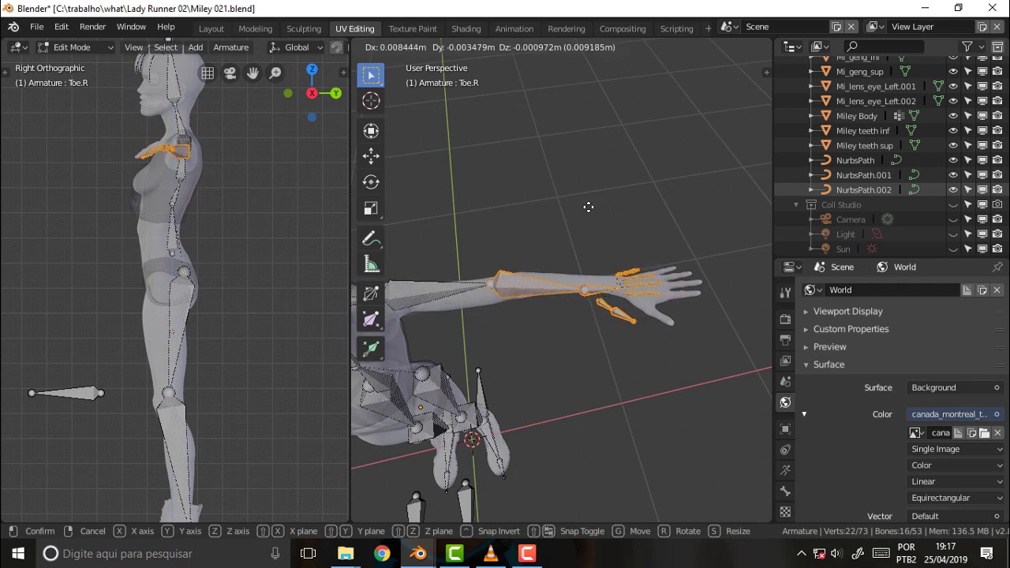
{"action": "key", "text": "x"}
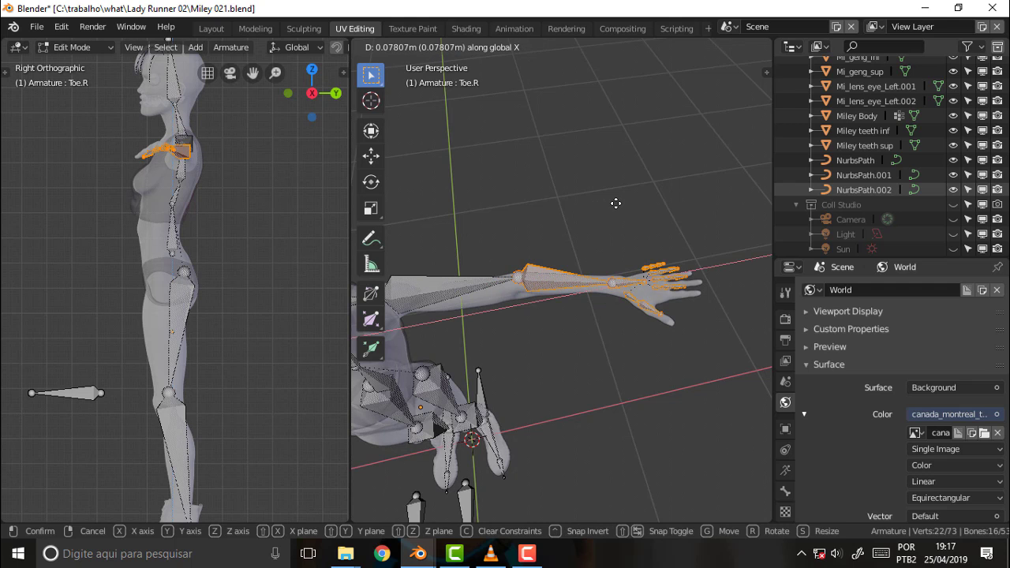
{"action": "left_click", "coordinate": [616, 204]}
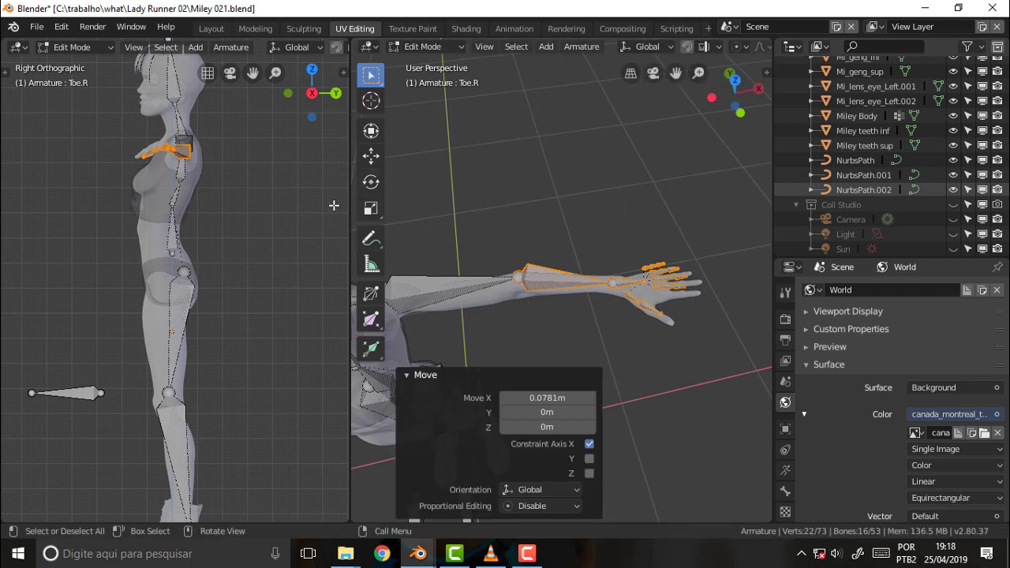
{"action": "key", "text": "g"}
{"action": "key", "text": "y"}
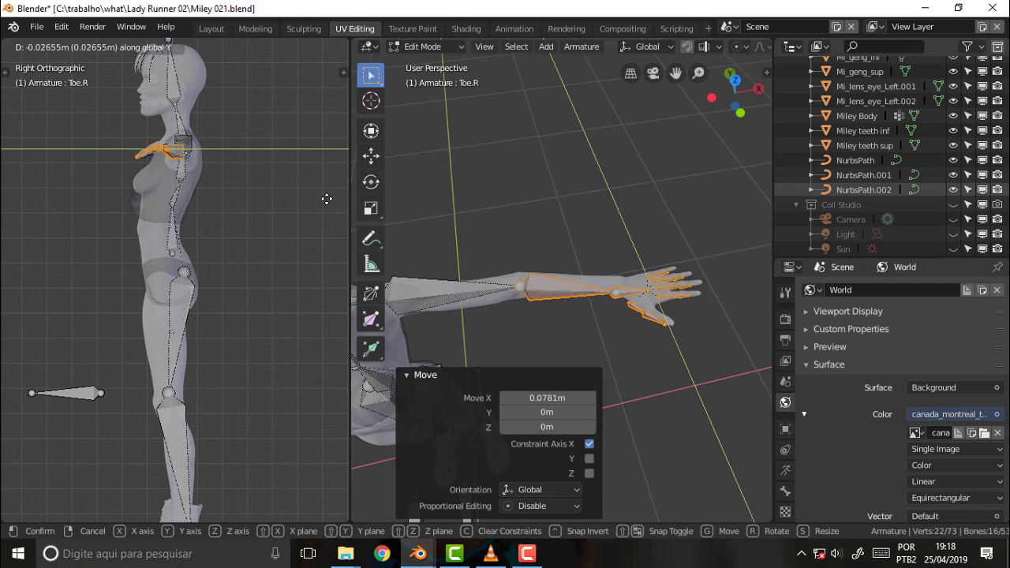
{"action": "left_click", "coordinate": [326, 198]}
- Fine-tune the arm bones 0.00372 m along Y and 0.0215 m along X
{"action": "mouse_move", "coordinate": [675, 192]}
{"action": "middle_mouse_down"}
{"action": "mouse_move", "coordinate": [661, 268]}
{"action": "mouse_move", "coordinate": [672, 228]}
{"action": "middle_mouse_up"}
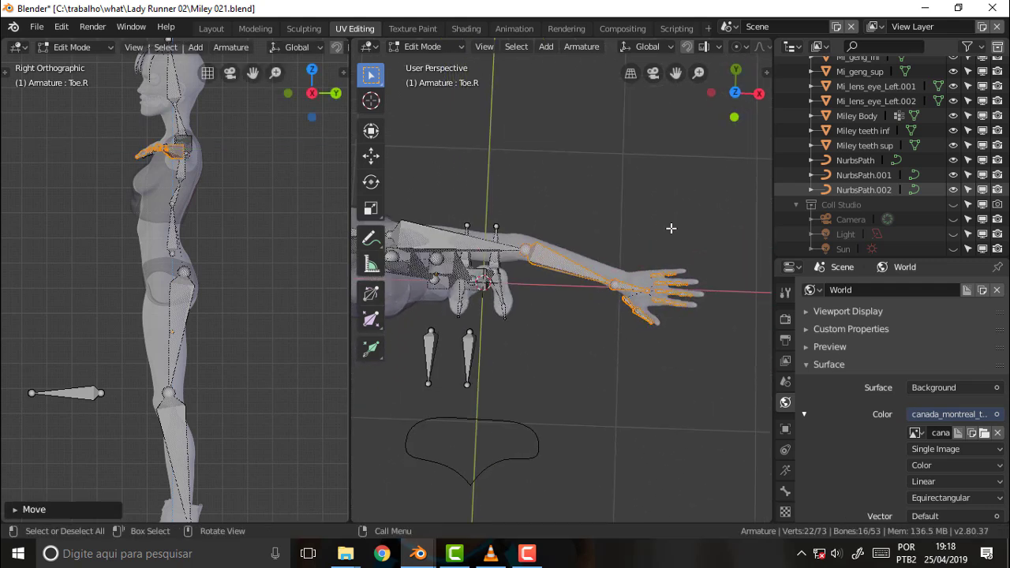
{"action": "key", "text": "g"}
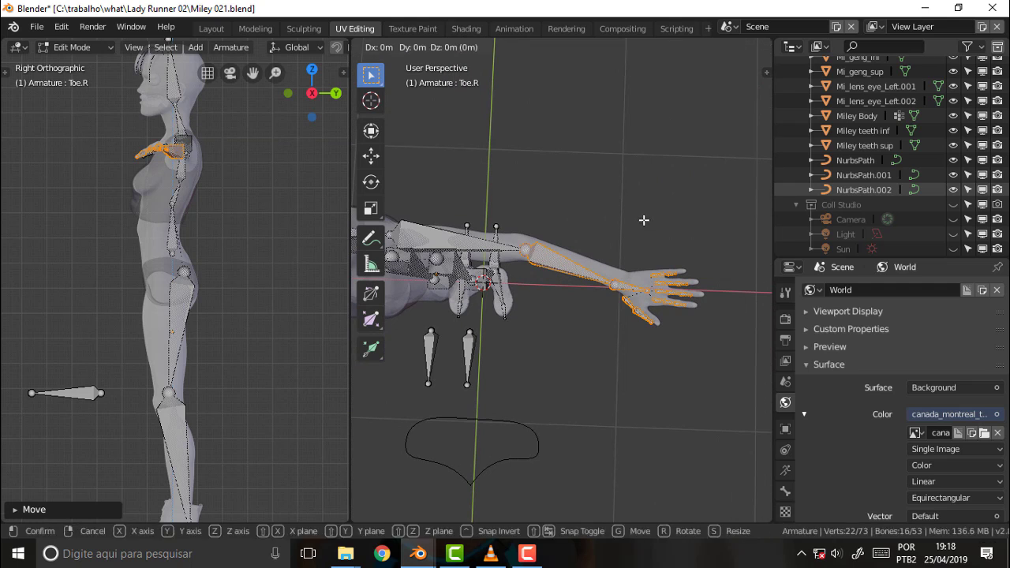
{"action": "key", "text": "y"}
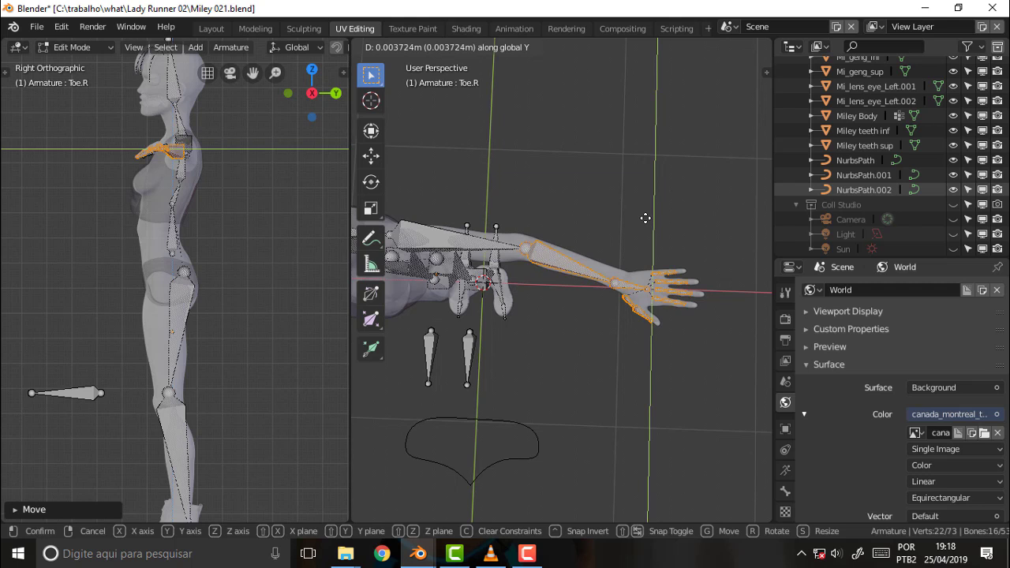
{"action": "left_click", "coordinate": [645, 219]}
{"action": "key", "text": "g"}
{"action": "key", "text": "x"}
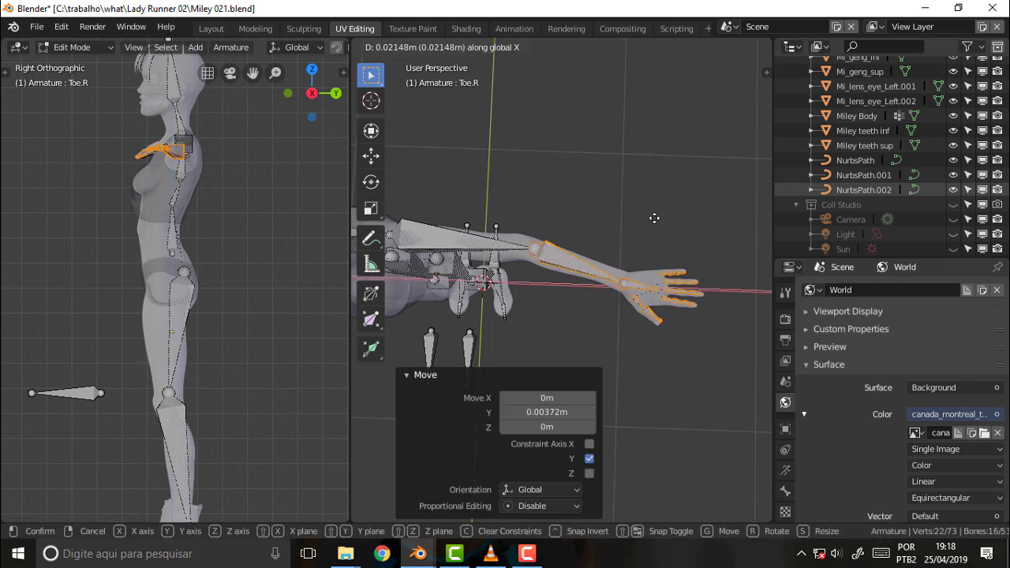
{"action": "left_click", "coordinate": [655, 218]}
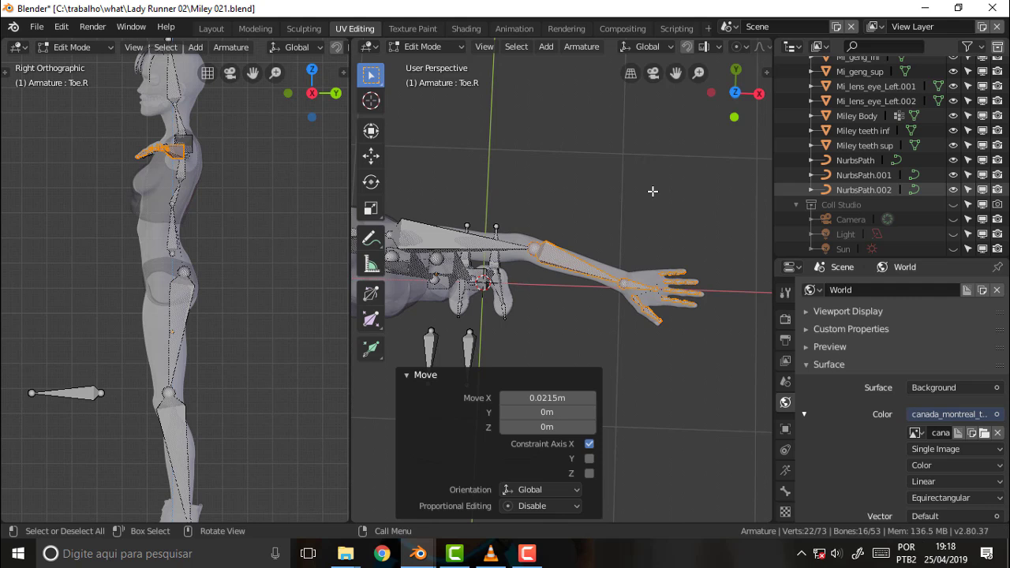
{"action": "left_click", "coordinate": [653, 191]}
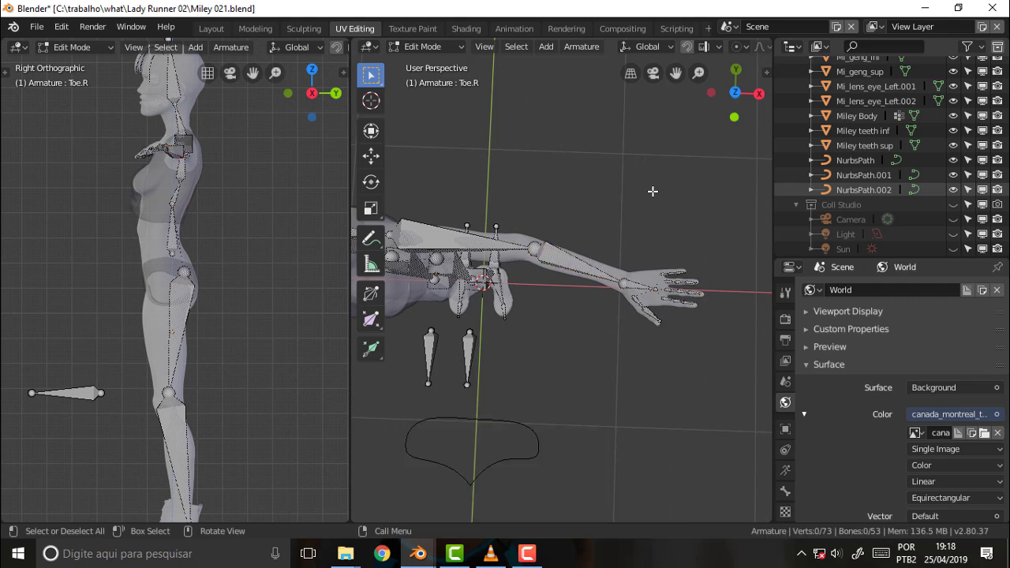
{"action": "mouse_move", "coordinate": [654, 190]}
{"action": "middle_mouse_down"}
{"action": "mouse_move", "coordinate": [490, 95]}
{"action": "mouse_move", "coordinate": [668, 192]}
{"action": "mouse_move", "coordinate": [616, 223]}
{"action": "middle_mouse_up"}
{"action": "scroll", "coordinate": [668, 192], "scroll_direction": "up", "scroll_amount": 3}
{"action": "scroll", "coordinate": [676, 225], "scroll_direction": "up", "scroll_amount": 2}
{"action": "scroll", "coordinate": [719, 224], "scroll_direction": "up", "scroll_amount": 3}
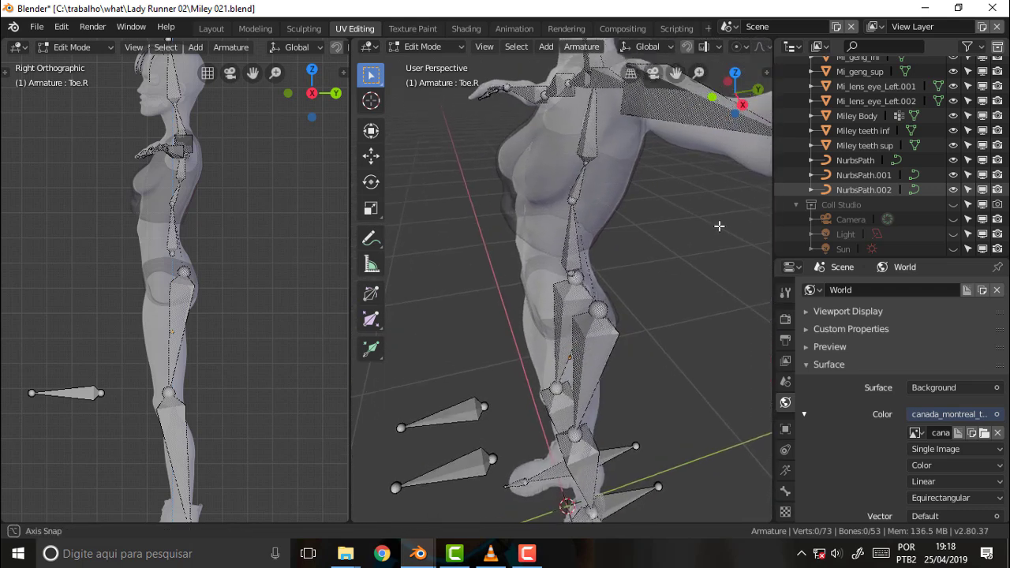
{"action": "scroll", "coordinate": [379, 214], "scroll_direction": "up", "scroll_amount": 3}
{"action": "scroll", "coordinate": [405, 218], "scroll_direction": "up", "scroll_amount": 2}
{"action": "scroll", "coordinate": [445, 226], "scroll_direction": "down", "scroll_amount": 5}
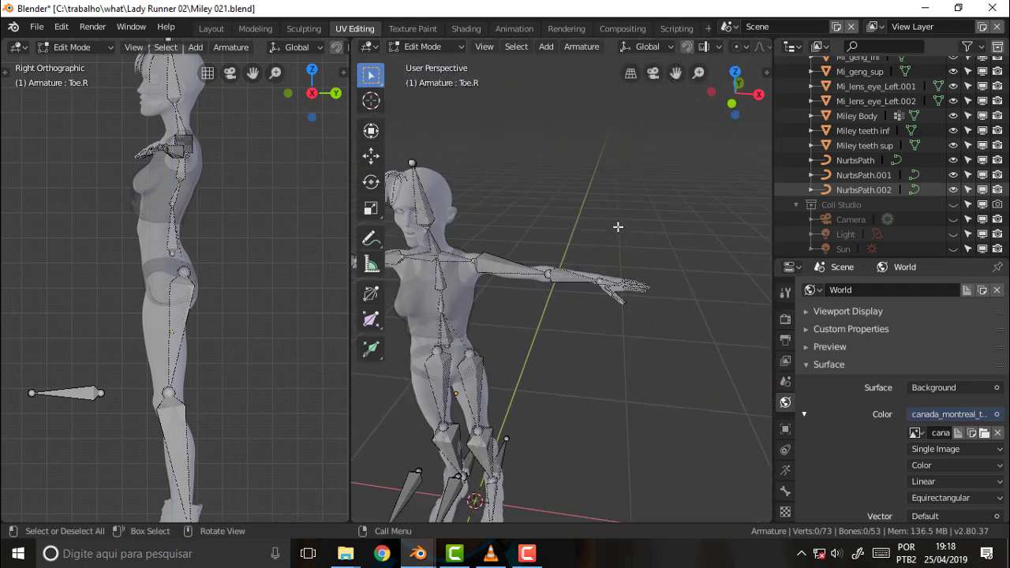
{"action": "scroll", "coordinate": [618, 227], "scroll_direction": "up", "scroll_amount": 3}
{"action": "scroll", "coordinate": [652, 222], "scroll_direction": "down", "scroll_amount": 3}
{"action": "middle_click_drag", "start_coordinate": [652, 222], "coordinate": [554, 247]}
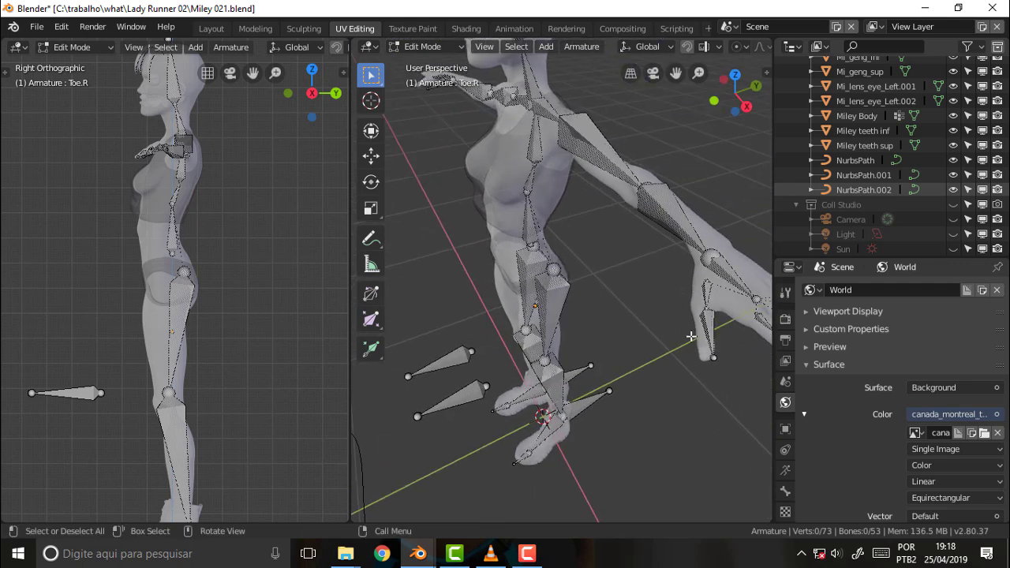
{"action": "scroll", "coordinate": [693, 337], "scroll_direction": "down", "scroll_amount": 3}
{"action": "scroll", "coordinate": [553, 226], "scroll_direction": "up", "scroll_amount": 3}
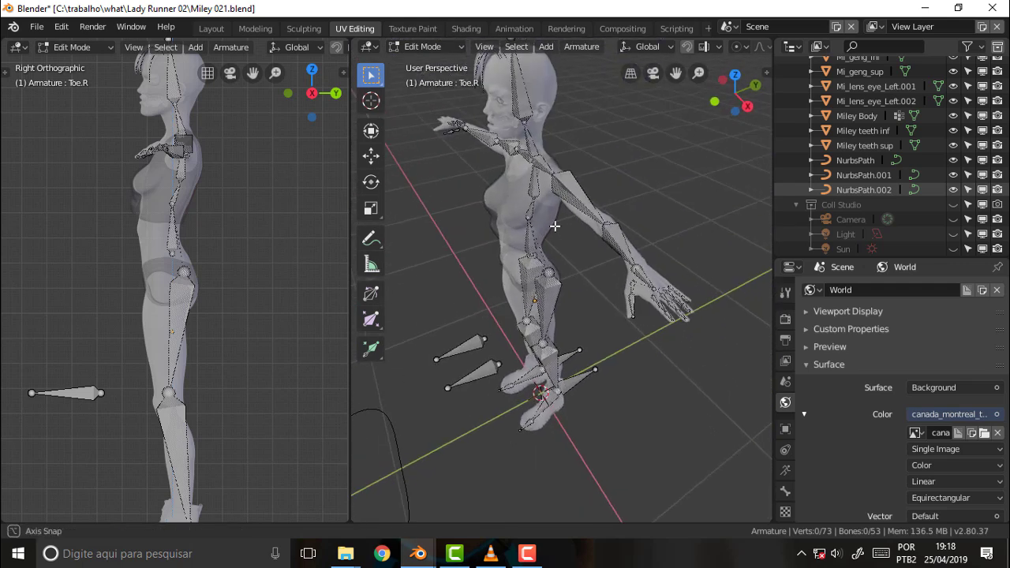
{"action": "middle_click_drag", "start_coordinate": [553, 225], "coordinate": [693, 214]}
{"action": "scroll", "coordinate": [605, 230], "scroll_direction": "down", "scroll_amount": 5}
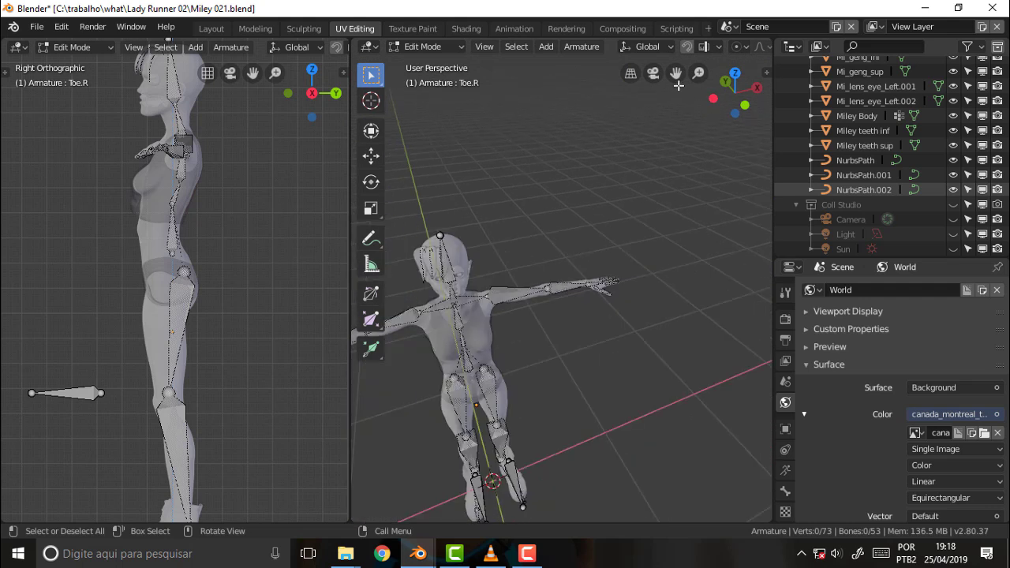
{"action": "middle_click_drag", "start_coordinate": [678, 86], "coordinate": [544, 234]}
{"action": "scroll", "coordinate": [543, 235], "scroll_direction": "up", "scroll_amount": 2}
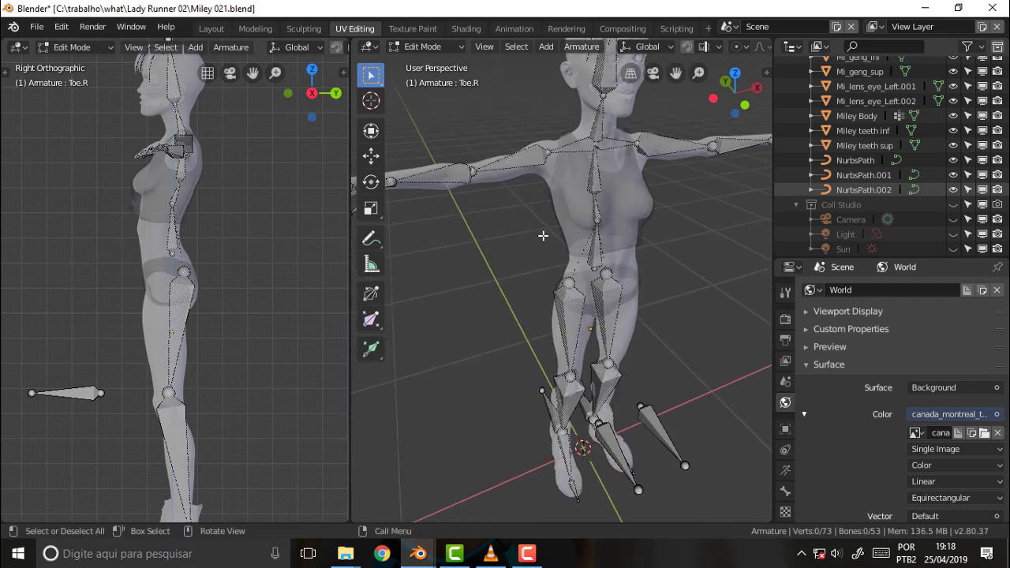
{"action": "mouse_move", "coordinate": [543, 192]}
{"action": "middle_mouse_down"}
{"action": "mouse_move", "coordinate": [496, 308]}
{"action": "mouse_move", "coordinate": [497, 285]}
{"action": "middle_mouse_up"}
{"action": "left_click_drag", "start_coordinate": [676, 73], "coordinate": [567, 158]}
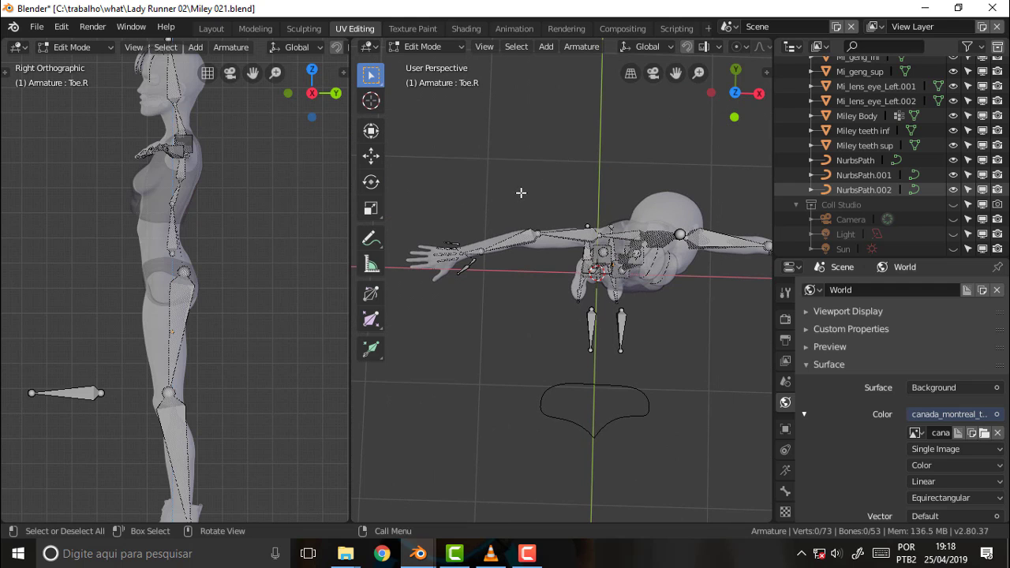
{"action": "scroll", "coordinate": [521, 193], "scroll_direction": "up", "scroll_amount": 2}
{"action": "left_click_drag", "start_coordinate": [676, 73], "coordinate": [702, 74]}
- Box-select just the forearm and hand bones of one arm
{"action": "key", "text": "b"}
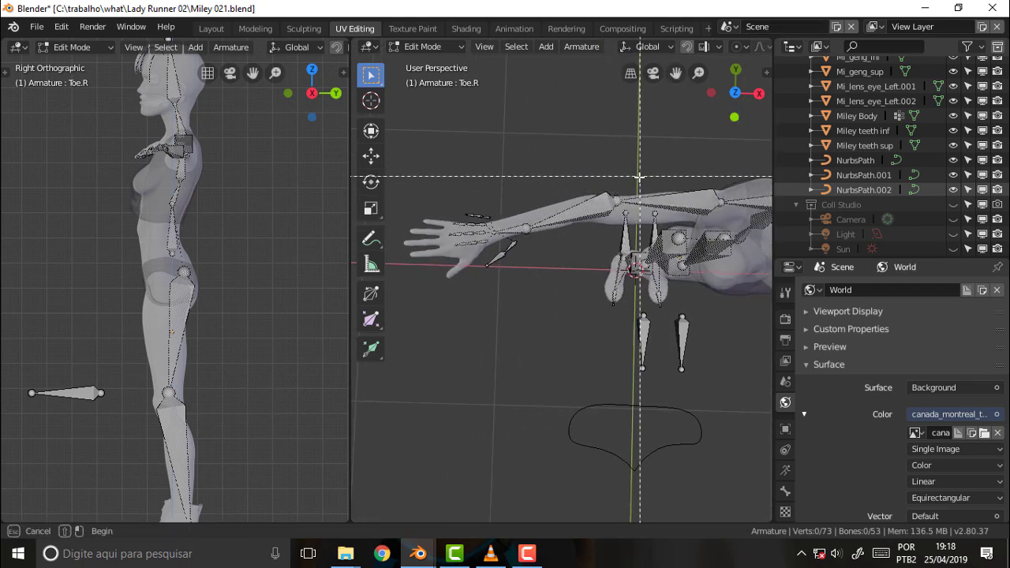
{"action": "left_click_drag", "start_coordinate": [633, 180], "coordinate": [410, 264]}
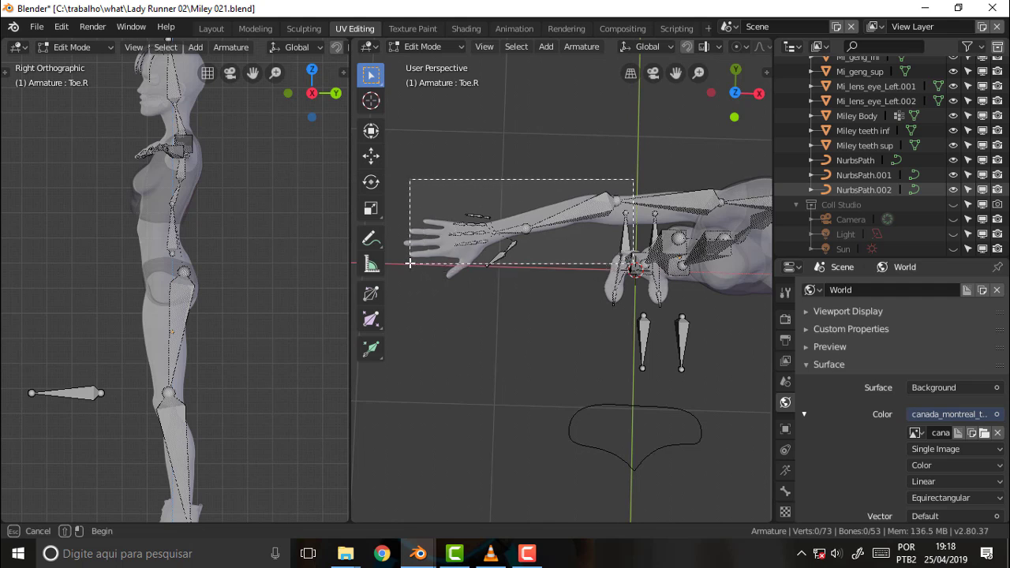
{"action": "middle_click_drag", "start_coordinate": [568, 164], "coordinate": [561, 163]}
{"action": "mouse_move", "coordinate": [521, 143]}
{"action": "middle_mouse_down"}
{"action": "mouse_move", "coordinate": [562, 163]}
{"action": "mouse_move", "coordinate": [576, 232]}
{"action": "middle_mouse_up"}
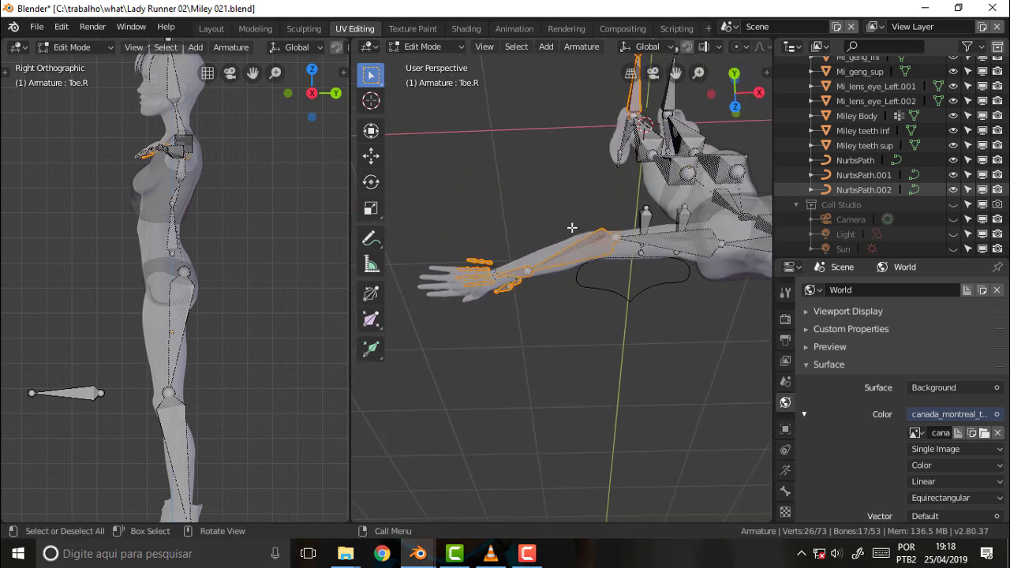
{"action": "left_click", "coordinate": [509, 208]}
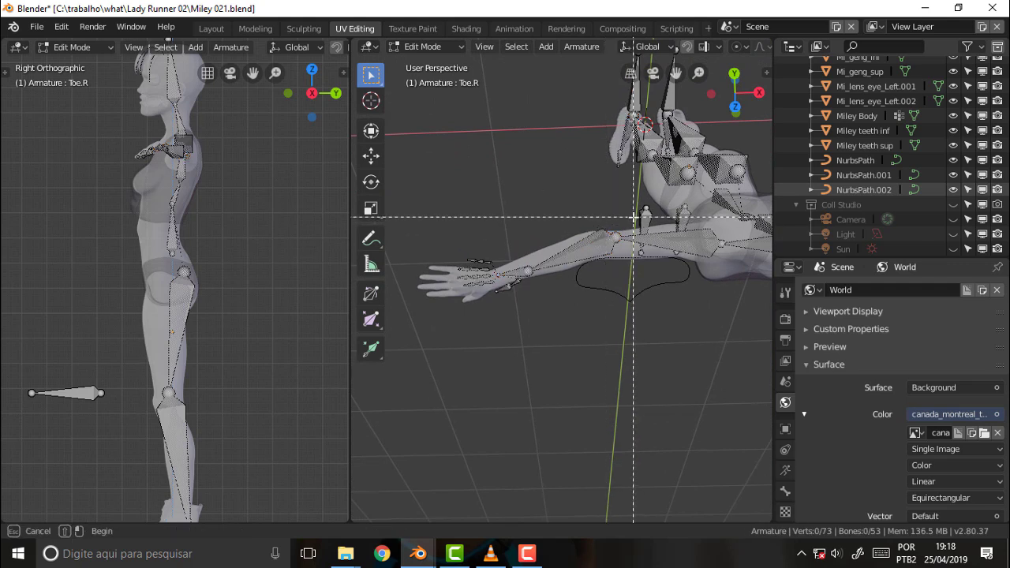
{"action": "left_click_drag", "start_coordinate": [630, 216], "coordinate": [374, 330]}
{"action": "mouse_move", "coordinate": [502, 203]}
{"action": "middle_mouse_down"}
{"action": "mouse_move", "coordinate": [528, 195]}
{"action": "mouse_move", "coordinate": [491, 145]}
{"action": "mouse_move", "coordinate": [524, 144]}
{"action": "mouse_move", "coordinate": [554, 125]}
{"action": "mouse_move", "coordinate": [540, 122]}
{"action": "middle_mouse_up"}
- Move the forearm and hand bones -0.0945 m along X and -0.0218 m along Y
{"action": "key", "text": "g"}
{"action": "key", "text": "x"}
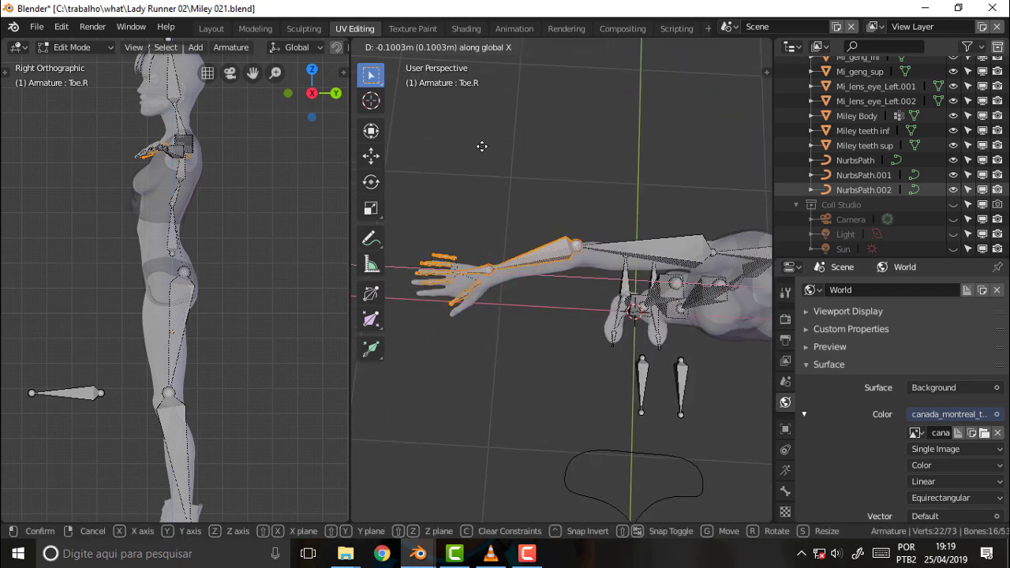
{"action": "left_click", "coordinate": [485, 148]}
{"action": "key", "text": "g"}
{"action": "key", "text": "y"}
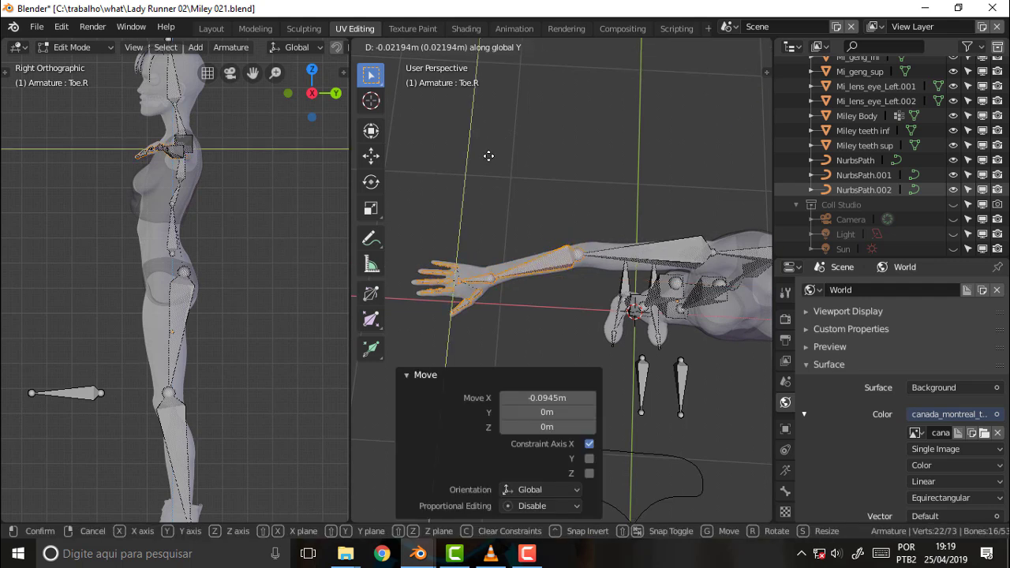
{"action": "left_click", "coordinate": [487, 155]}
- View the upper body from the front and deselect the moved arm bones
{"action": "mouse_move", "coordinate": [487, 156]}
{"action": "middle_mouse_down"}
{"action": "mouse_move", "coordinate": [564, 134]}
{"action": "mouse_move", "coordinate": [530, 506]}
{"action": "middle_mouse_up"}
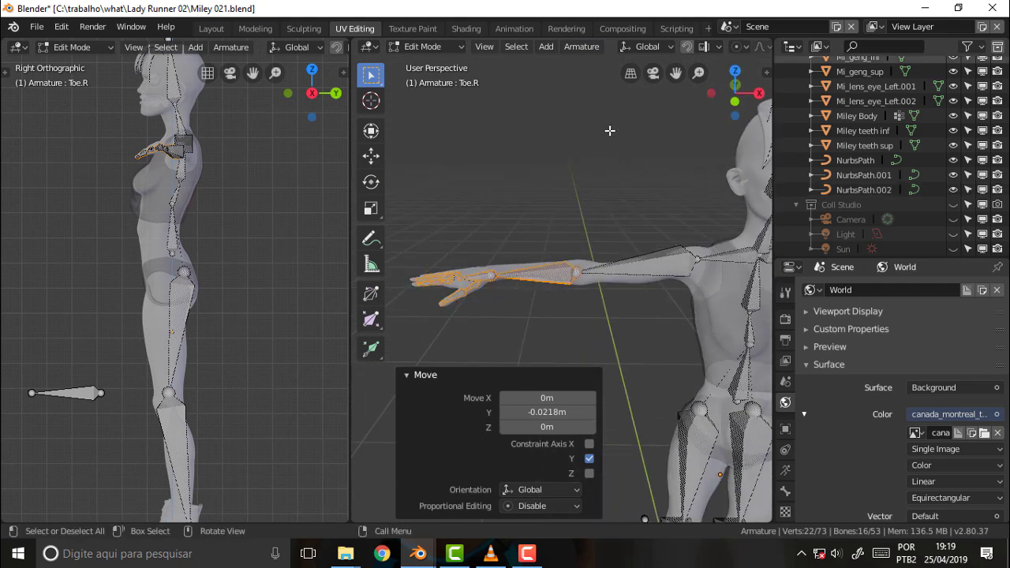
{"action": "scroll", "coordinate": [615, 133], "scroll_direction": "down", "scroll_amount": 4}
{"action": "scroll", "coordinate": [628, 137], "scroll_direction": "up", "scroll_amount": 4}
{"action": "left_click_drag", "start_coordinate": [676, 72], "coordinate": [693, 136]}
{"action": "scroll", "coordinate": [695, 138], "scroll_direction": "down", "scroll_amount": 4}
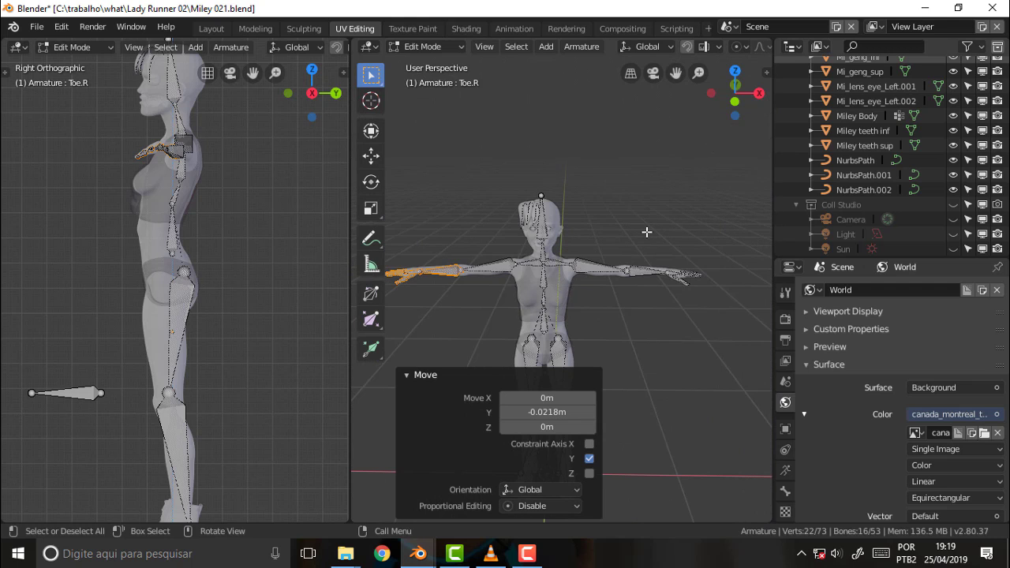
{"action": "left_click", "coordinate": [656, 368]}
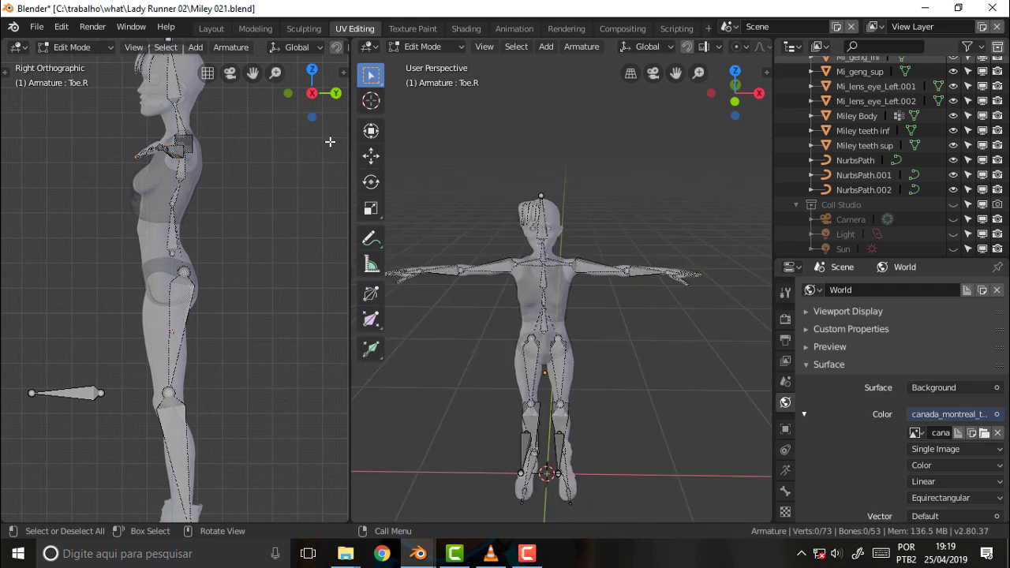
- Save Miley 021.blend with the repositioned bones
{"action": "left_click", "coordinate": [36, 27]}
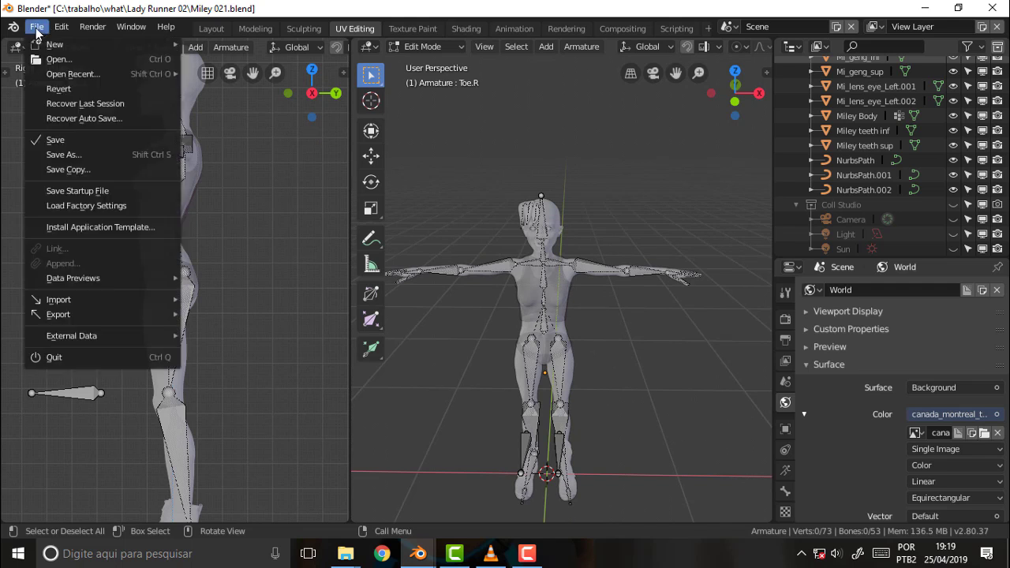
{"action": "left_click", "coordinate": [78, 141]}
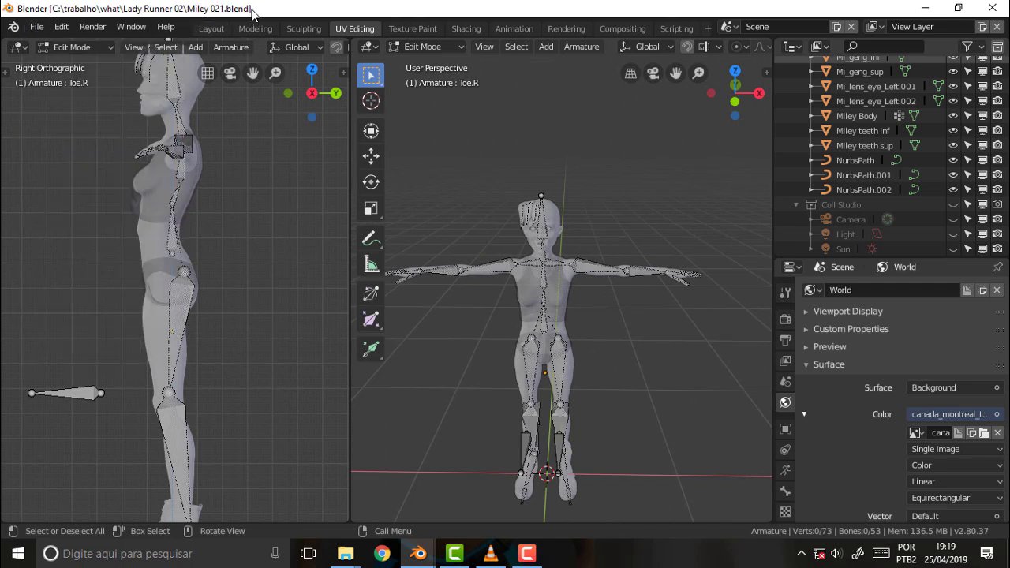
{"action": "scroll", "coordinate": [251, 178], "scroll_direction": "down", "scroll_amount": 1}
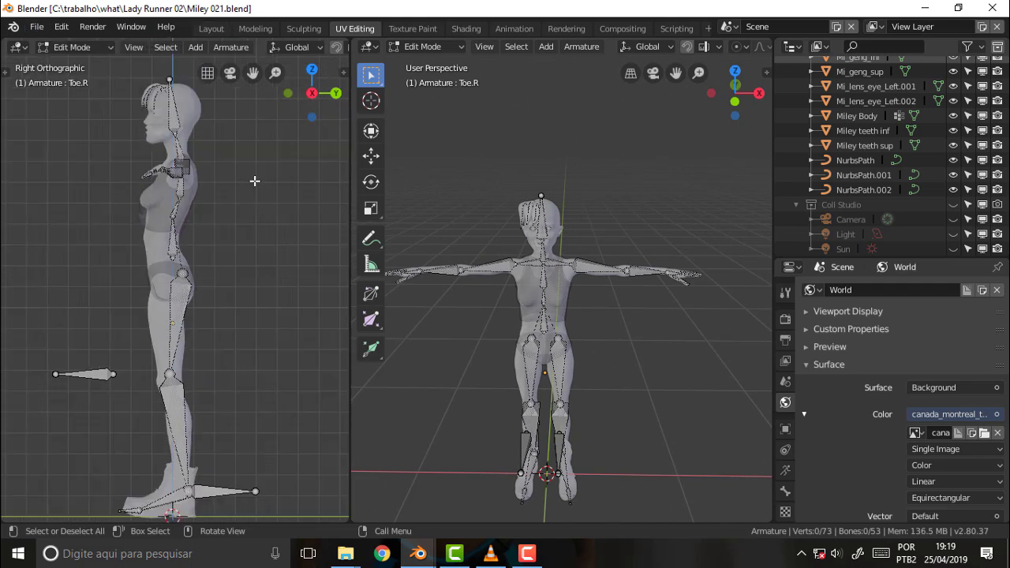
{"action": "scroll", "coordinate": [258, 186], "scroll_direction": "down", "scroll_amount": 1}
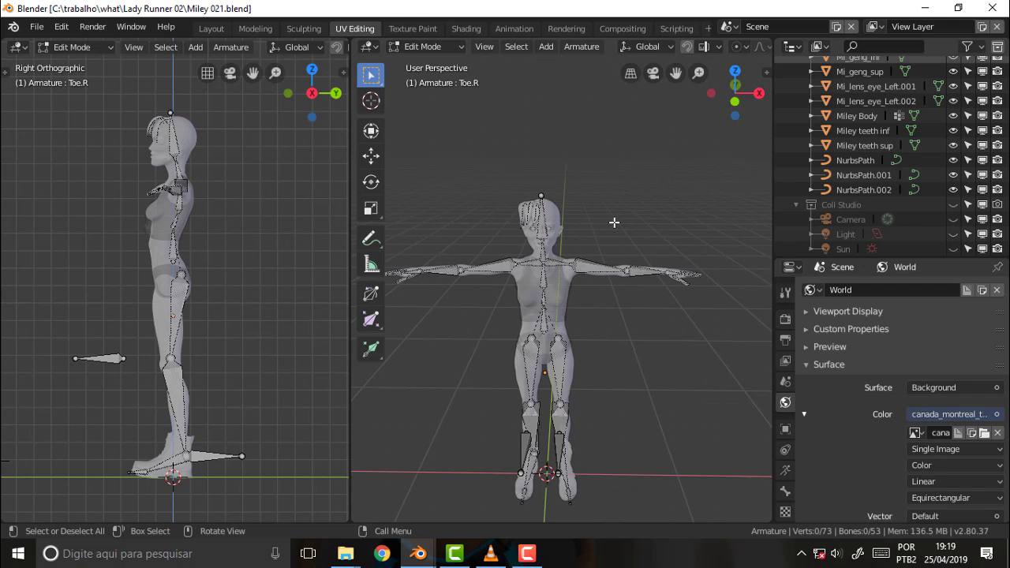
- Zoom in and out of the viewports to inspect how the rig fits the body
{"action": "scroll", "coordinate": [174, 205], "scroll_direction": "up", "scroll_amount": 1}
{"action": "scroll", "coordinate": [176, 173], "scroll_direction": "up", "scroll_amount": 1}
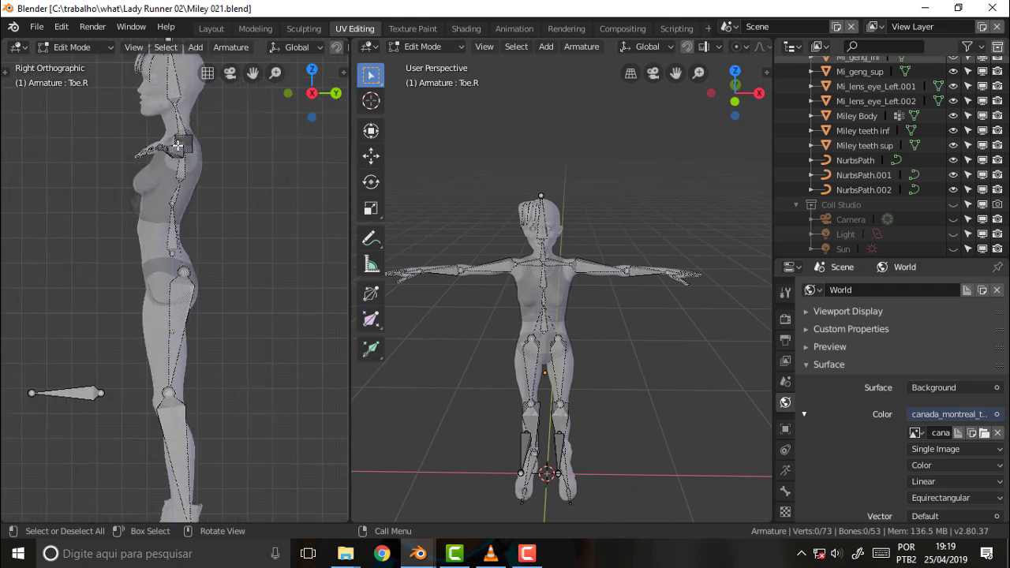
{"action": "scroll", "coordinate": [177, 142], "scroll_direction": "up", "scroll_amount": 1}
{"action": "scroll", "coordinate": [178, 136], "scroll_direction": "up", "scroll_amount": 1}
{"action": "scroll", "coordinate": [177, 136], "scroll_direction": "down", "scroll_amount": 1}
{"action": "scroll", "coordinate": [632, 194], "scroll_direction": "up", "scroll_amount": 5}
{"action": "scroll", "coordinate": [633, 192], "scroll_direction": "down", "scroll_amount": 2}
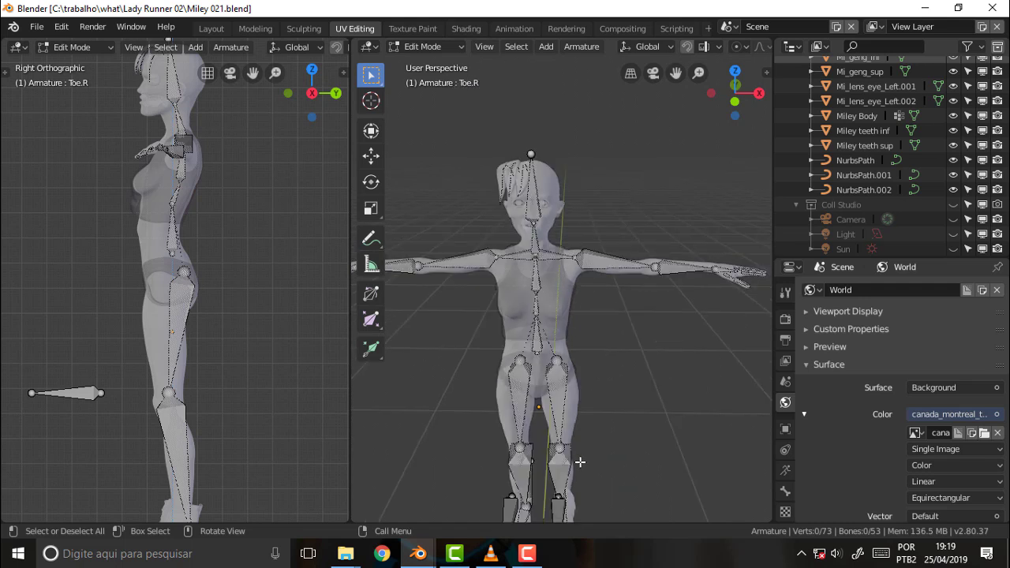
{"action": "left_click", "coordinate": [527, 556]}
{"action": "left_click", "coordinate": [527, 556]}
{"action": "scroll", "coordinate": [633, 160], "scroll_direction": "down", "scroll_amount": 2}
{"action": "scroll", "coordinate": [634, 159], "scroll_direction": "up", "scroll_amount": 2}
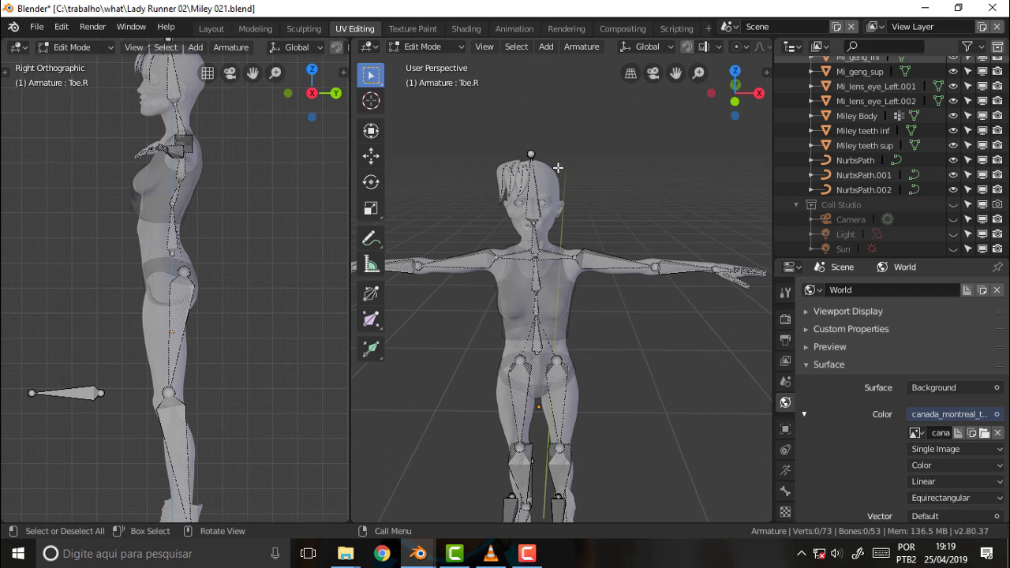
- Back in Object Mode, select Miley Body, then the armature as active, and enter Pose Mode
{"action": "left_click", "coordinate": [417, 49]}
{"action": "left_click", "coordinate": [420, 63]}
{"action": "left_click", "coordinate": [552, 183]}
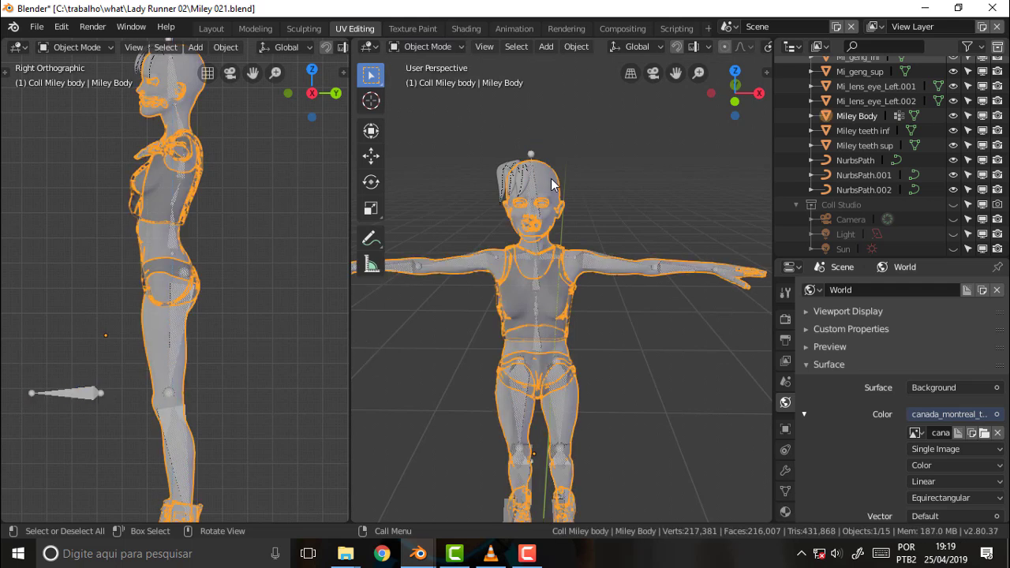
{"action": "left_click", "coordinate": [532, 154], "text": "shift"}
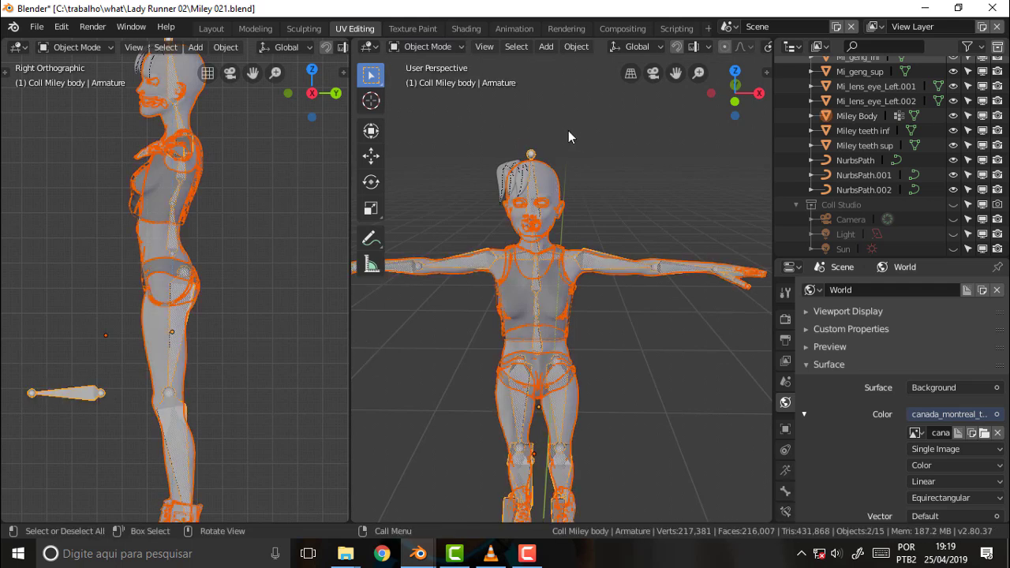
{"action": "left_click", "coordinate": [418, 45]}
{"action": "left_click", "coordinate": [427, 97]}
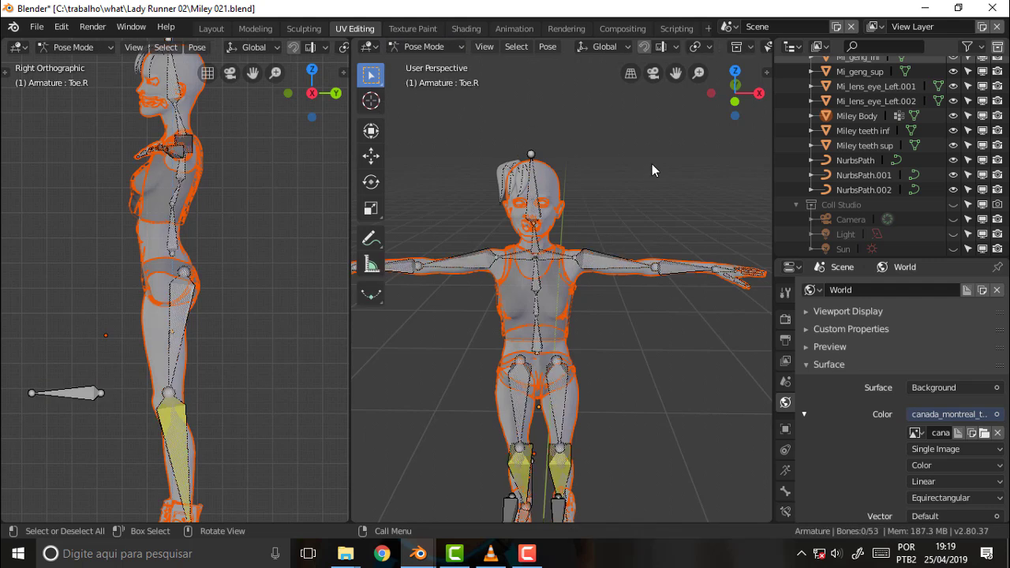
- Select all bones and apply Ctrl+P With Automatic Weights to bind the mesh
{"action": "key", "text": "a"}
{"action": "key", "text": "alt+a"}
{"action": "key", "text": "a"}
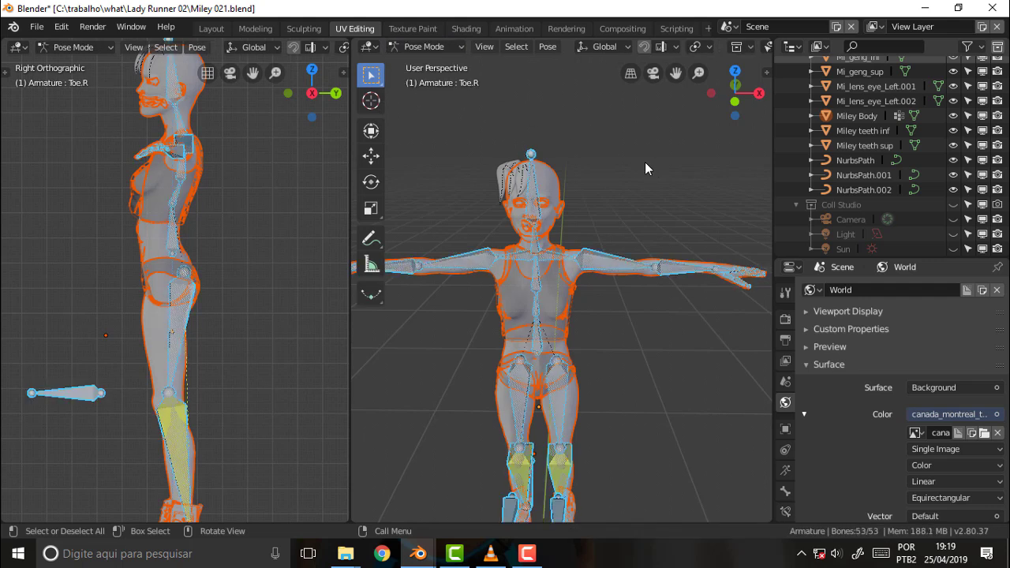
{"action": "key", "text": "ctrl+p"}
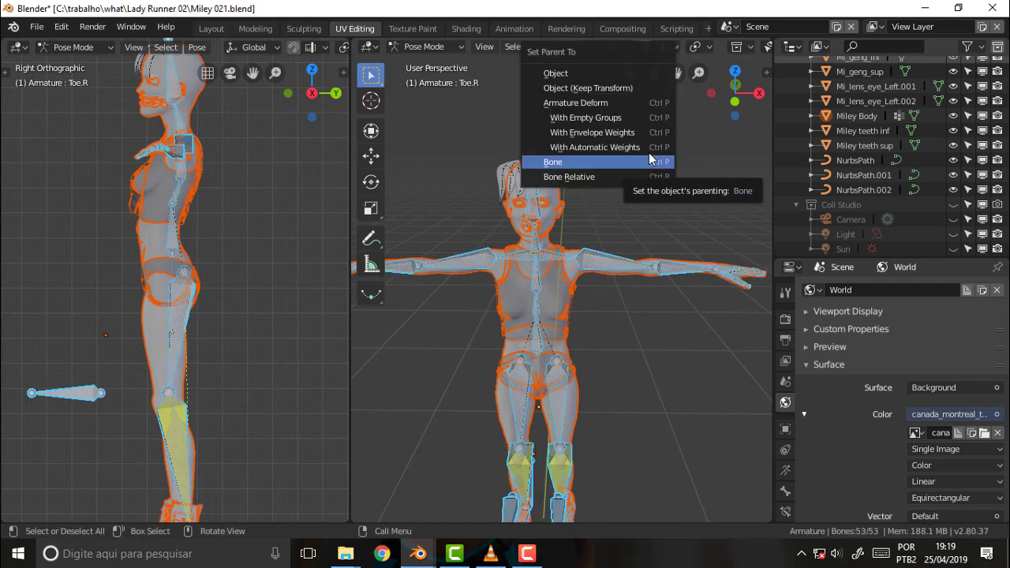
{"action": "left_click", "coordinate": [607, 148]}
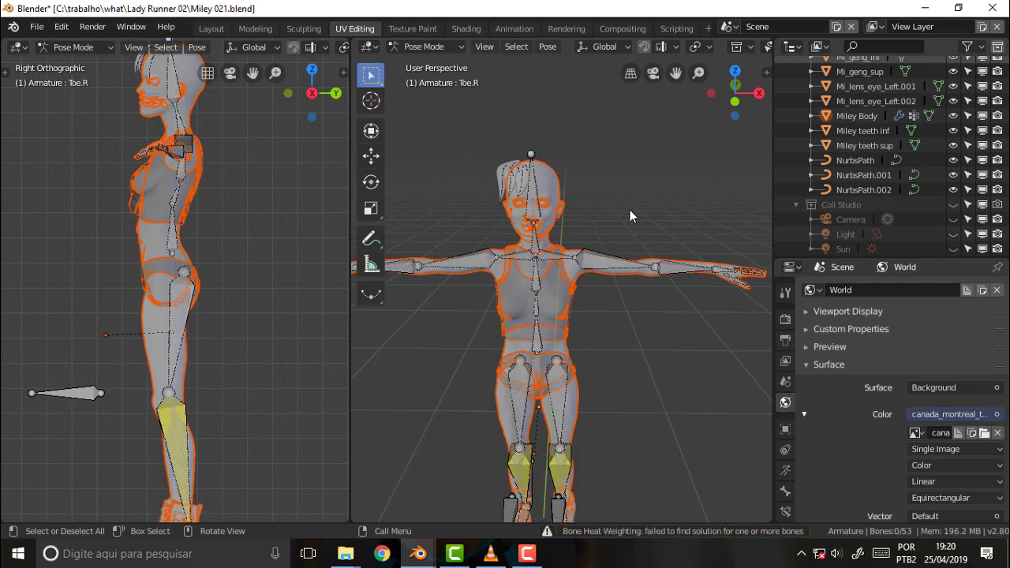
{"action": "scroll", "coordinate": [630, 210], "scroll_direction": "down", "scroll_amount": 2}
{"action": "scroll", "coordinate": [630, 210], "scroll_direction": "up", "scroll_amount": 4}
{"action": "mouse_move", "coordinate": [630, 210]}
{"action": "middle_mouse_down"}
{"action": "mouse_move", "coordinate": [524, 192]}
{"action": "mouse_move", "coordinate": [606, 192]}
{"action": "mouse_move", "coordinate": [635, 205]}
{"action": "mouse_move", "coordinate": [643, 227]}
{"action": "mouse_move", "coordinate": [732, 219]}
{"action": "mouse_move", "coordinate": [678, 203]}
{"action": "middle_mouse_up"}
{"action": "scroll", "coordinate": [637, 207], "scroll_direction": "up", "scroll_amount": 2}
{"action": "scroll", "coordinate": [638, 206], "scroll_direction": "down", "scroll_amount": 2}
{"action": "mouse_move", "coordinate": [676, 72]}
{"action": "left_mouse_down"}
{"action": "mouse_move", "coordinate": [774, 79]}
{"action": "mouse_move", "coordinate": [674, 172]}
{"action": "left_mouse_up"}
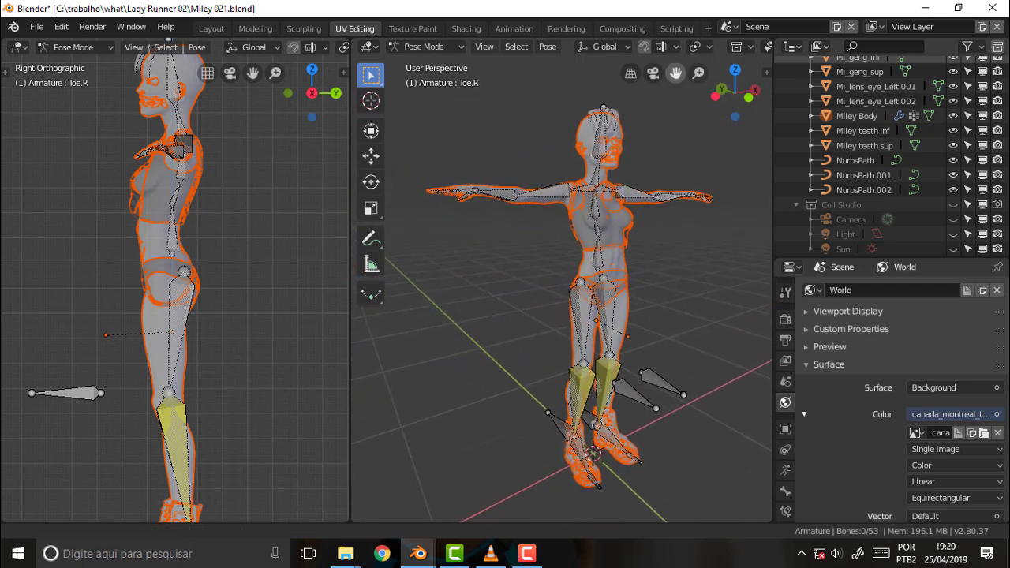
{"action": "middle_click_drag", "start_coordinate": [674, 172], "coordinate": [535, 201]}
{"action": "scroll", "coordinate": [609, 190], "scroll_direction": "up", "scroll_amount": 3}
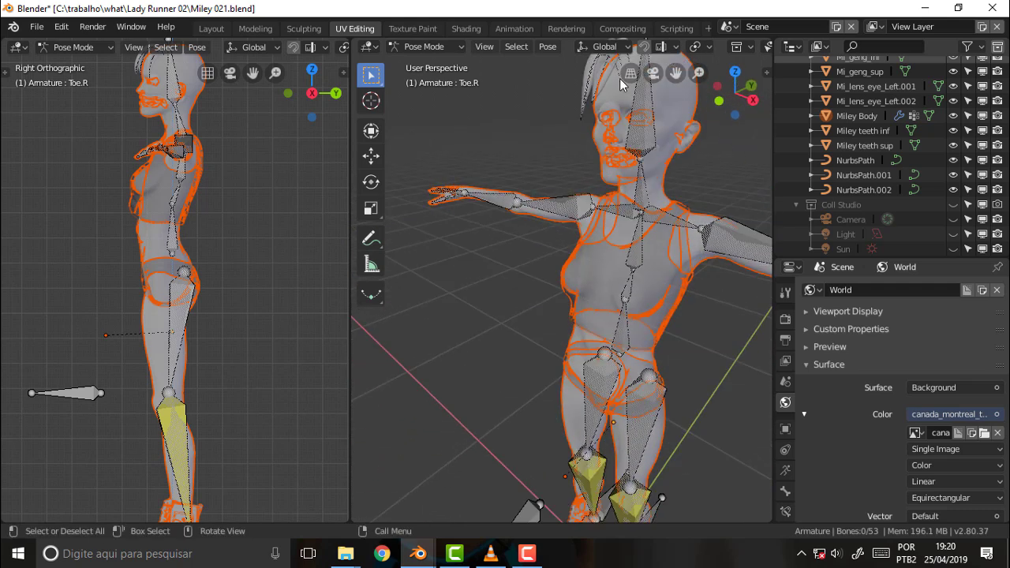
{"action": "left_click_drag", "start_coordinate": [679, 71], "coordinate": [683, 141]}
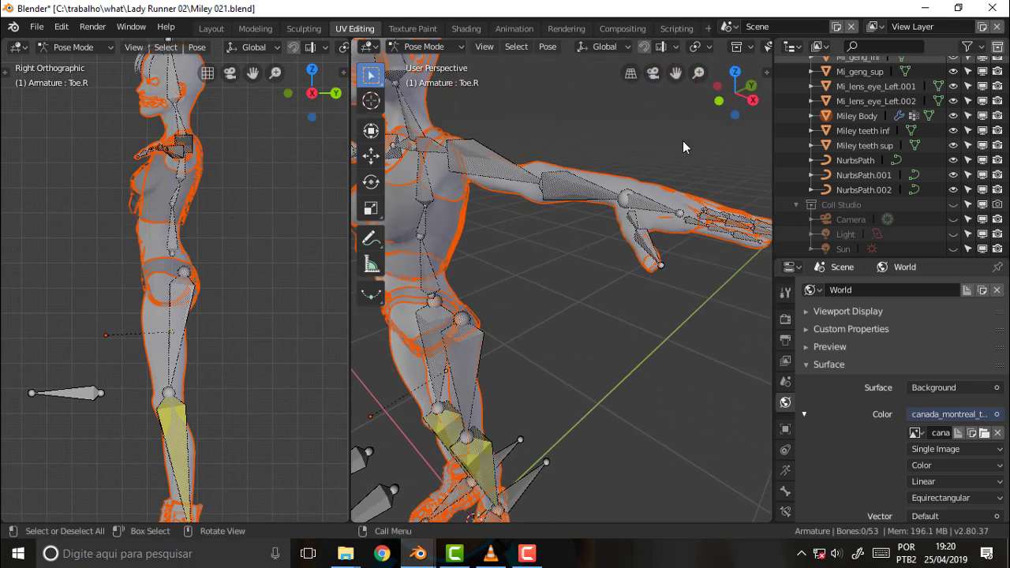
{"action": "mouse_move", "coordinate": [684, 142]}
{"action": "middle_mouse_down"}
{"action": "mouse_move", "coordinate": [659, 136]}
{"action": "mouse_move", "coordinate": [672, 141]}
{"action": "mouse_move", "coordinate": [671, 182]}
{"action": "mouse_move", "coordinate": [559, 184]}
{"action": "mouse_move", "coordinate": [606, 188]}
{"action": "middle_mouse_up"}
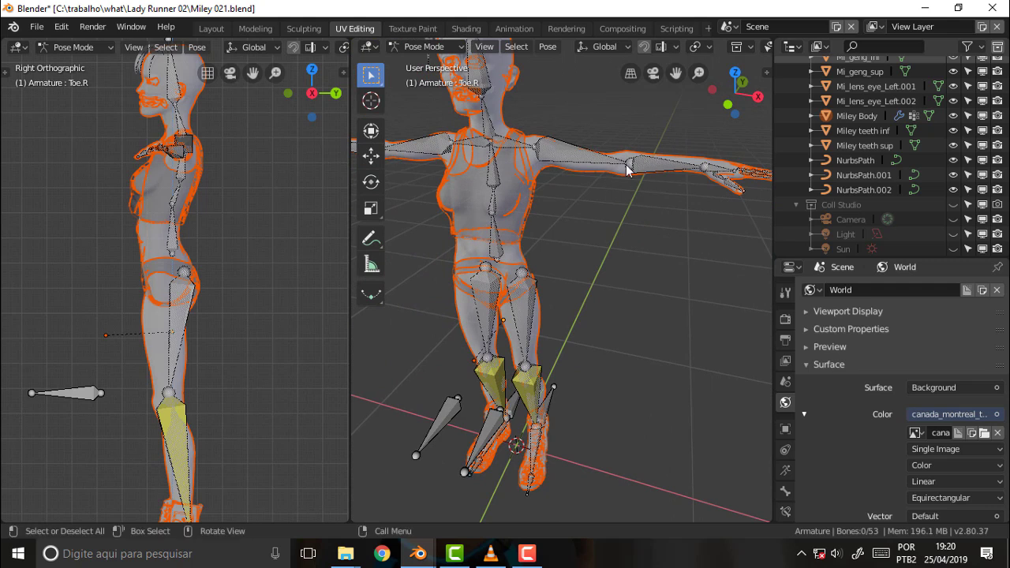
{"action": "scroll", "coordinate": [631, 169], "scroll_direction": "up", "scroll_amount": 3}
{"action": "scroll", "coordinate": [631, 167], "scroll_direction": "down", "scroll_amount": 3}
{"action": "middle_click_drag", "start_coordinate": [631, 169], "coordinate": [672, 145]}
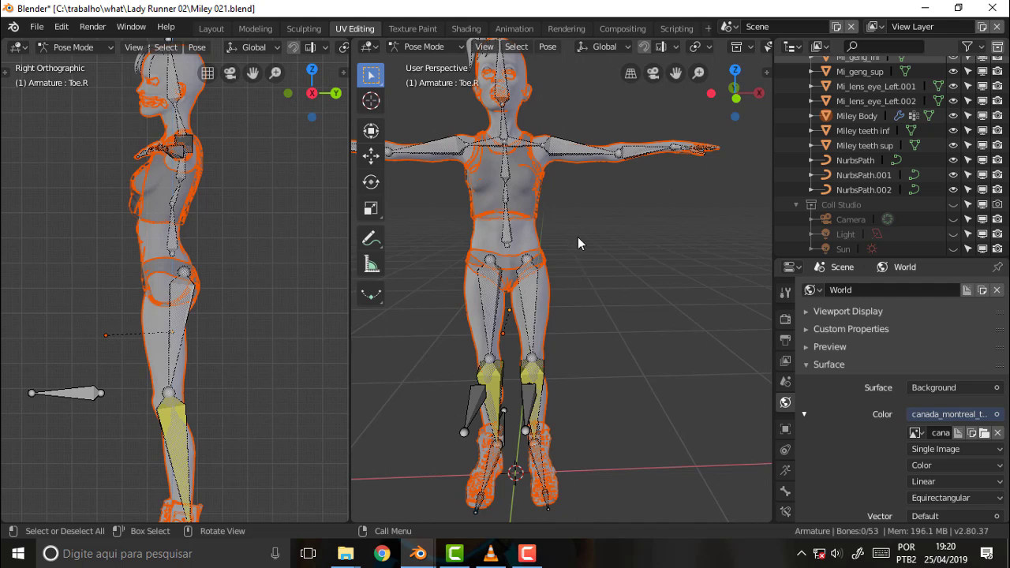
{"action": "scroll", "coordinate": [592, 246], "scroll_direction": "down", "scroll_amount": 5}
{"action": "scroll", "coordinate": [592, 246], "scroll_direction": "up", "scroll_amount": 5}
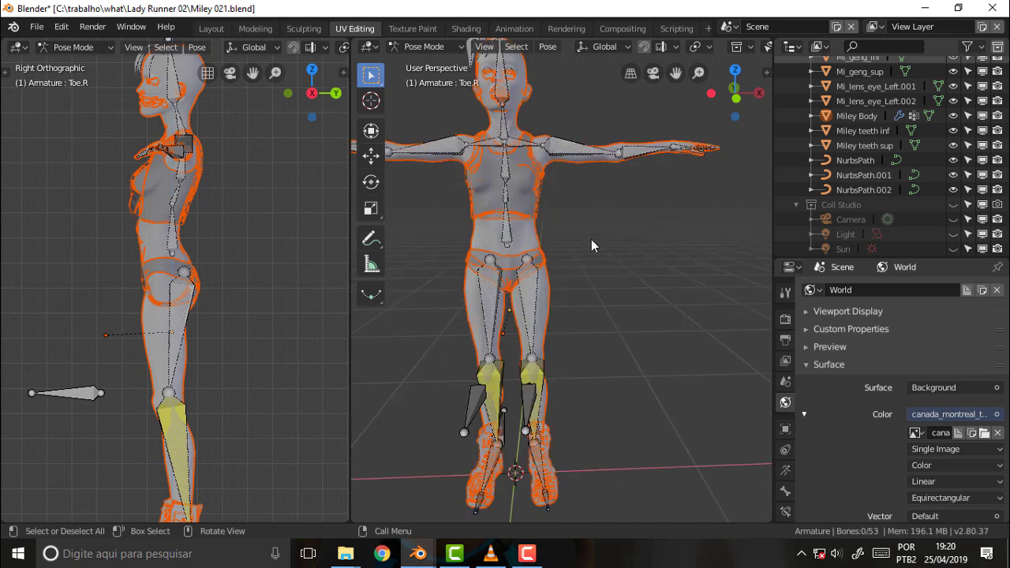